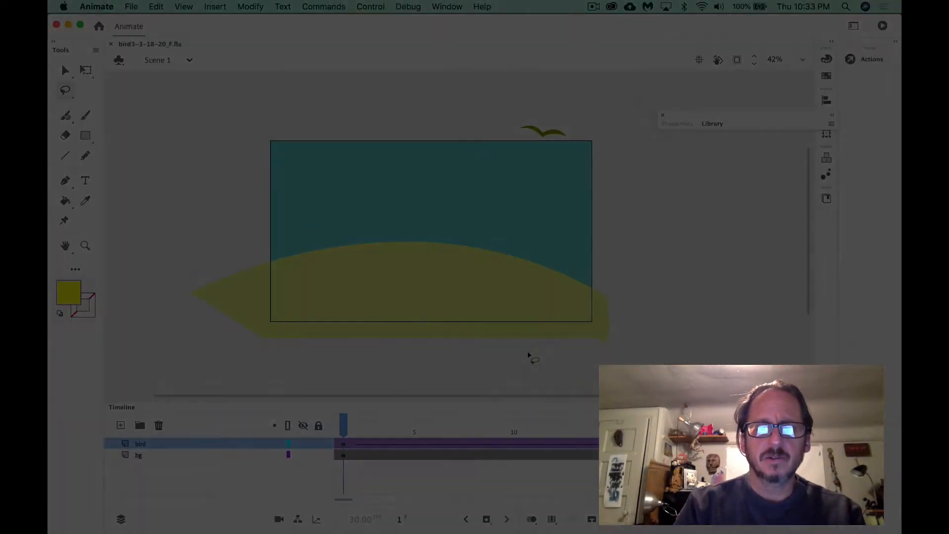
# Create a new HD 1280 x 720 document at 24 fps for ActionScript 3.0 and fit the whole stage in view
pyautogui.press('super+n')
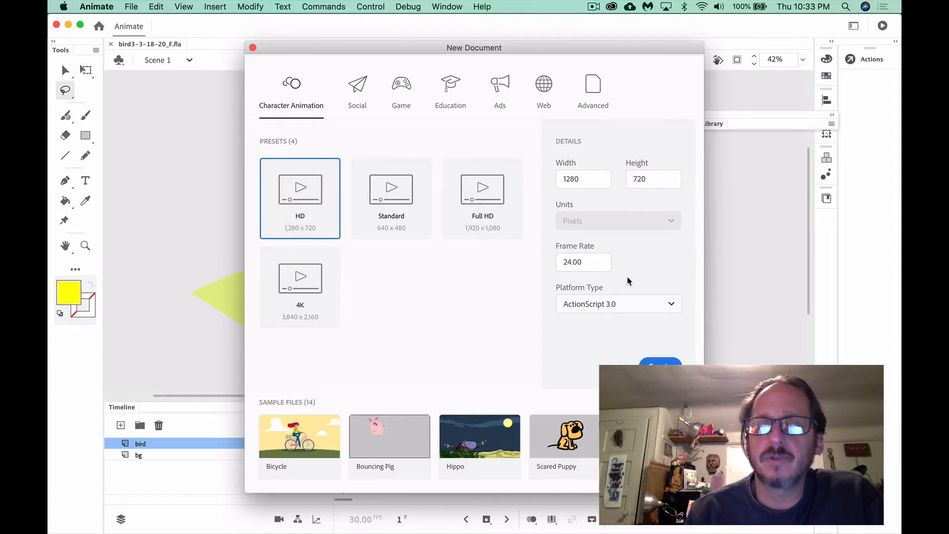
pyautogui.click(662, 368)
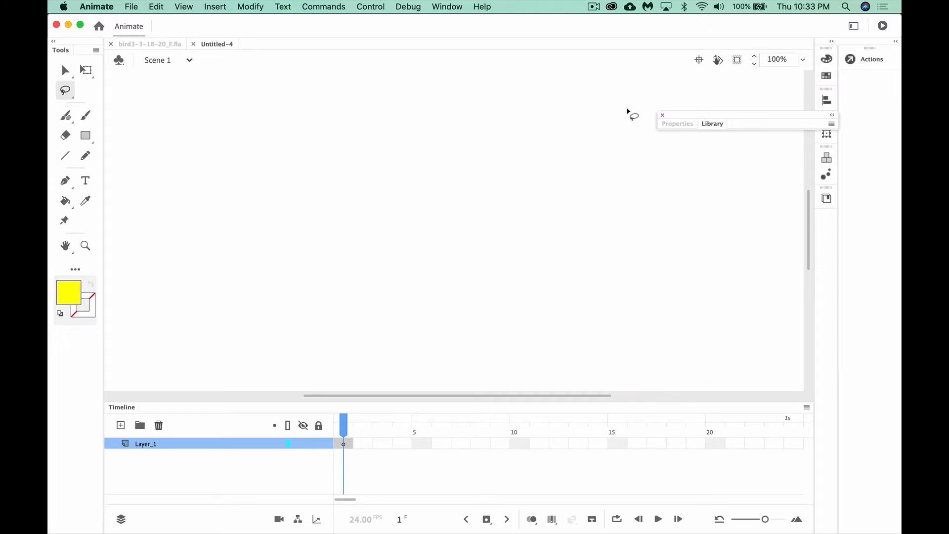
pyautogui.click(770, 57)
pyautogui.click(770, 58)
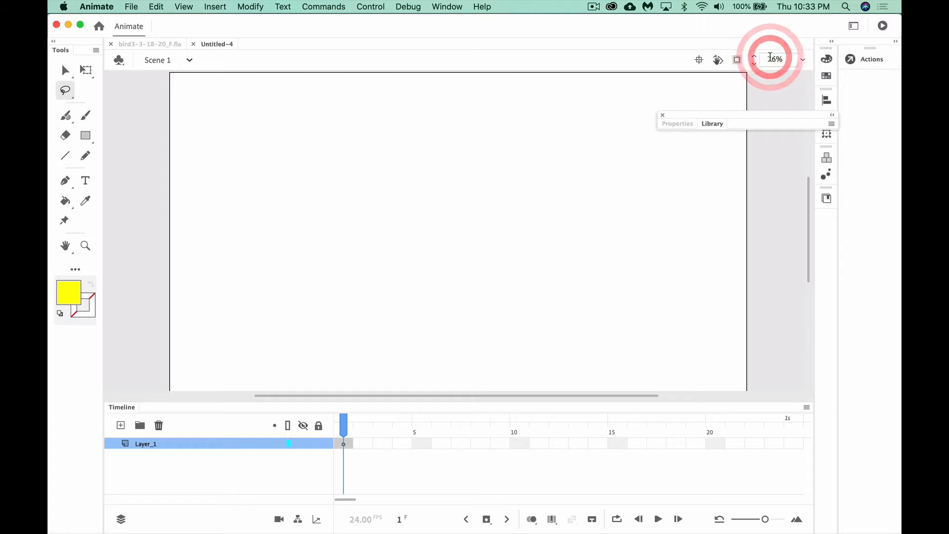
pyautogui.click(745, 59)
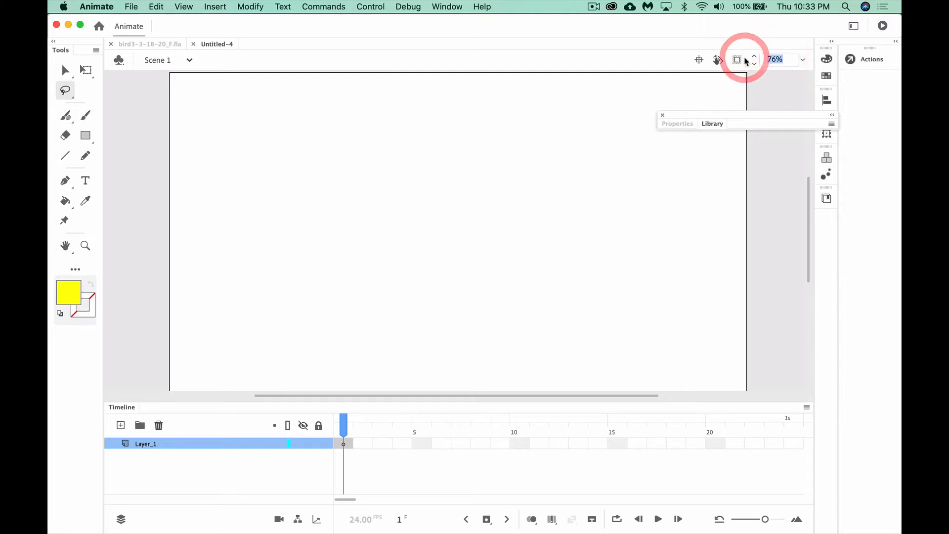
pyautogui.press('Return')
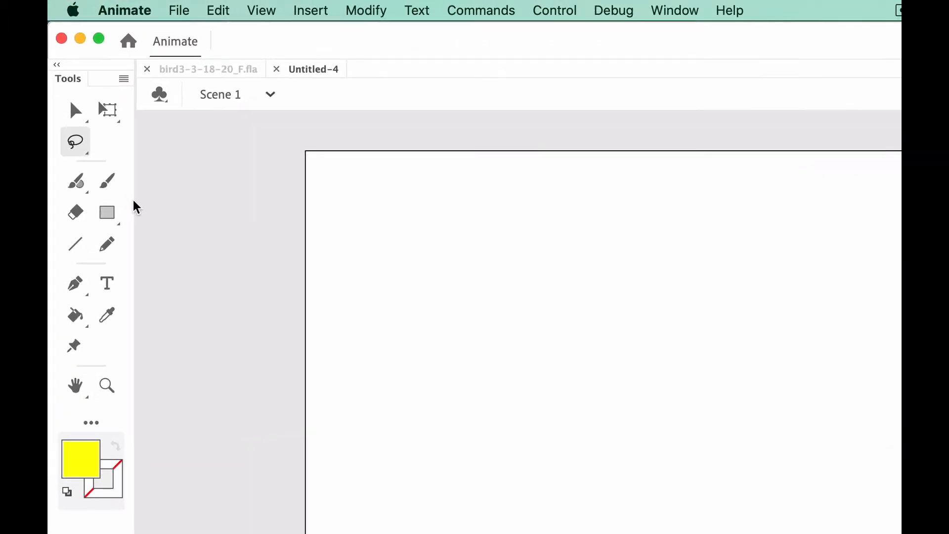
# Examine the Pen tool and Selection tool variants and the additional tools that can be added to the toolbar
pyautogui.click(67, 182)
pyautogui.click(79, 289)
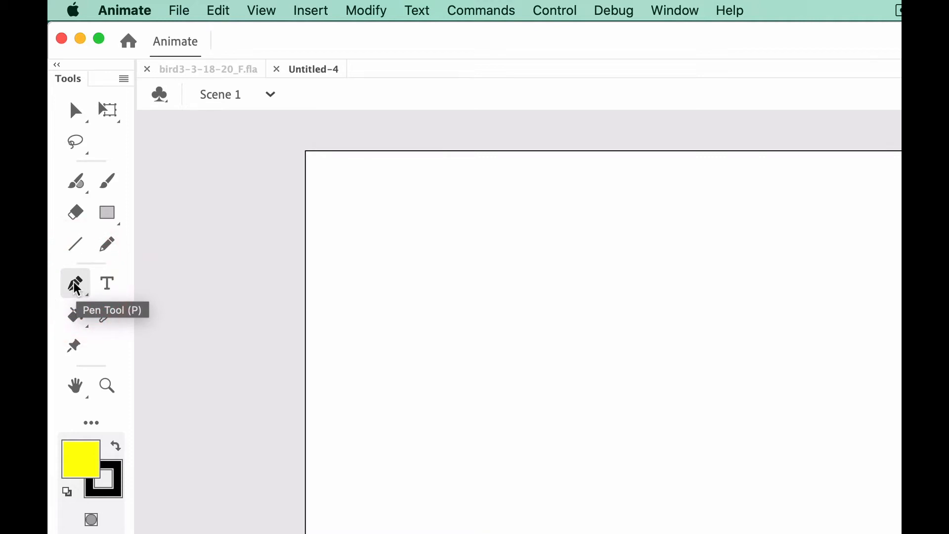
pyautogui.click(76, 288)
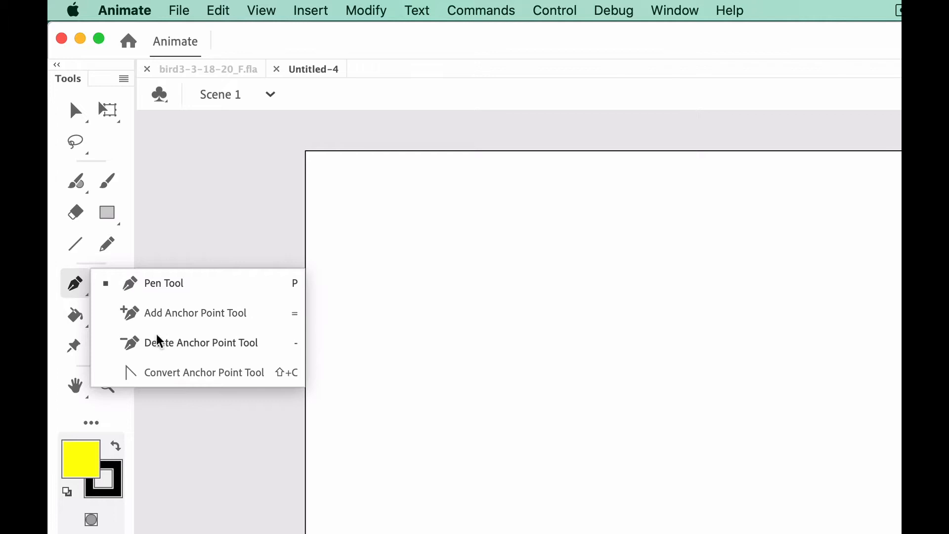
pyautogui.click(146, 286)
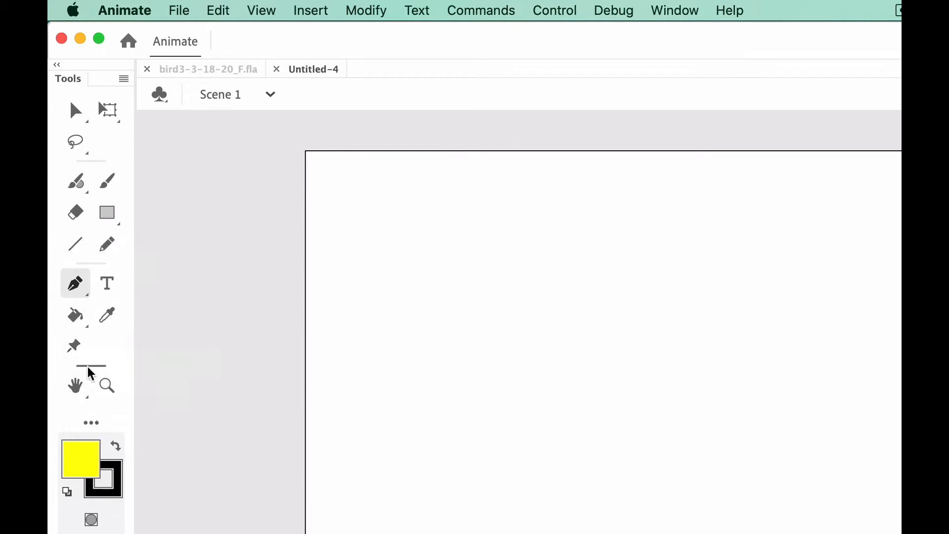
pyautogui.click(93, 423)
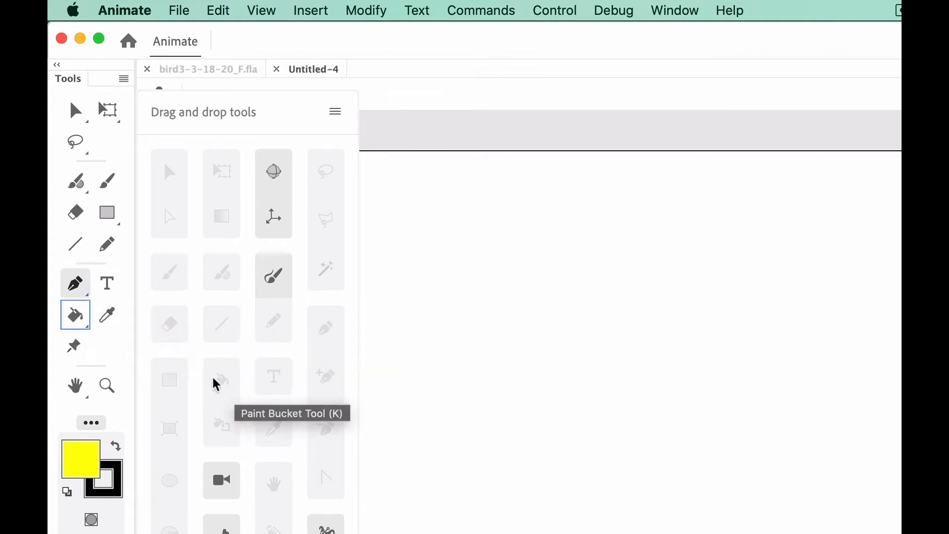
pyautogui.click(91, 422)
pyautogui.click(74, 111)
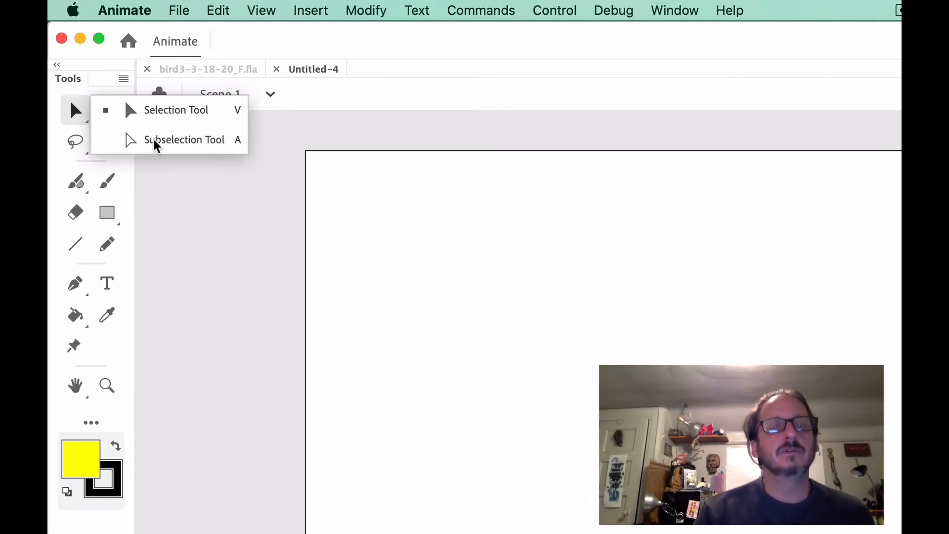
pyautogui.click(155, 140)
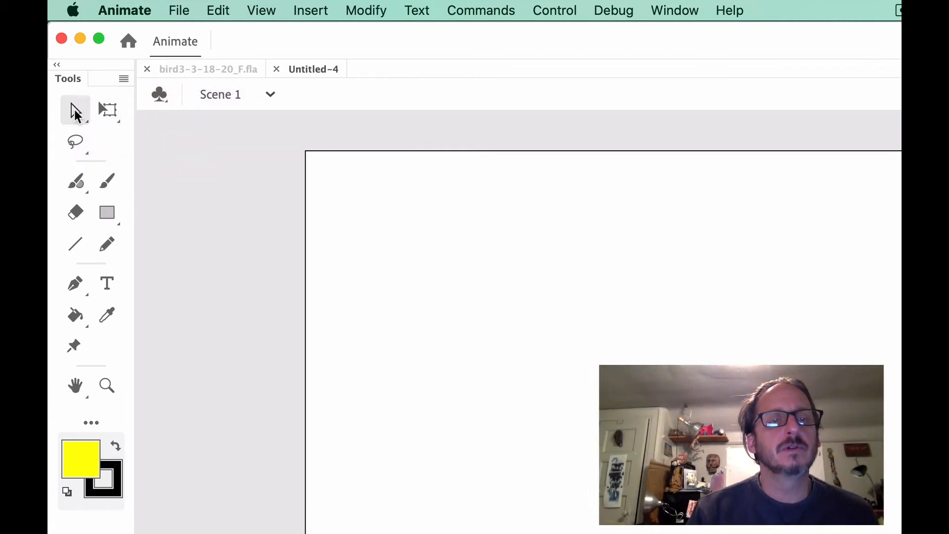
pyautogui.click(76, 111)
pyautogui.click(118, 110)
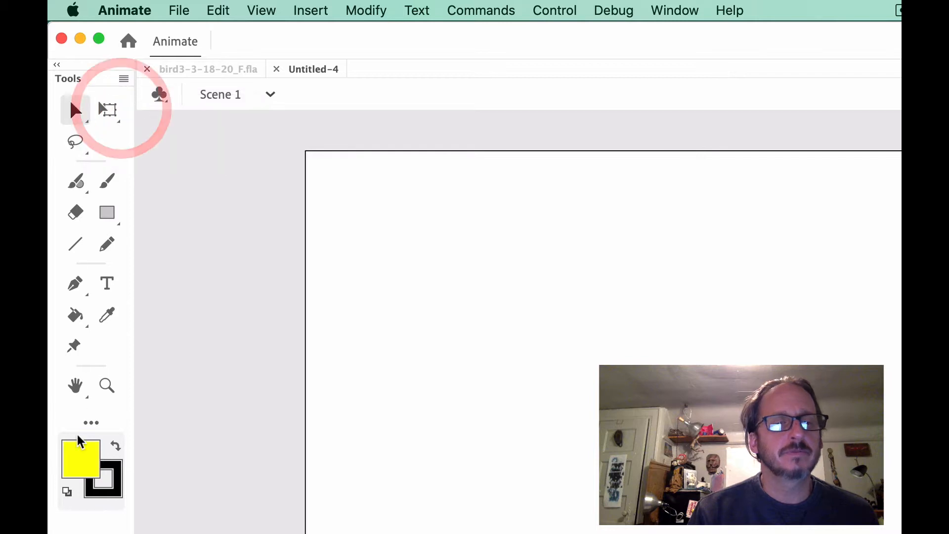
pyautogui.click(91, 423)
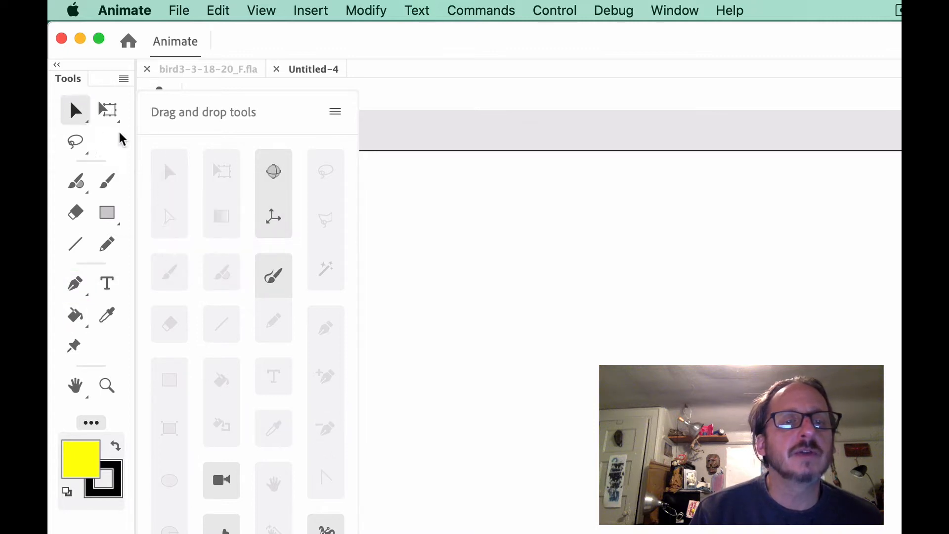
pyautogui.click(92, 423)
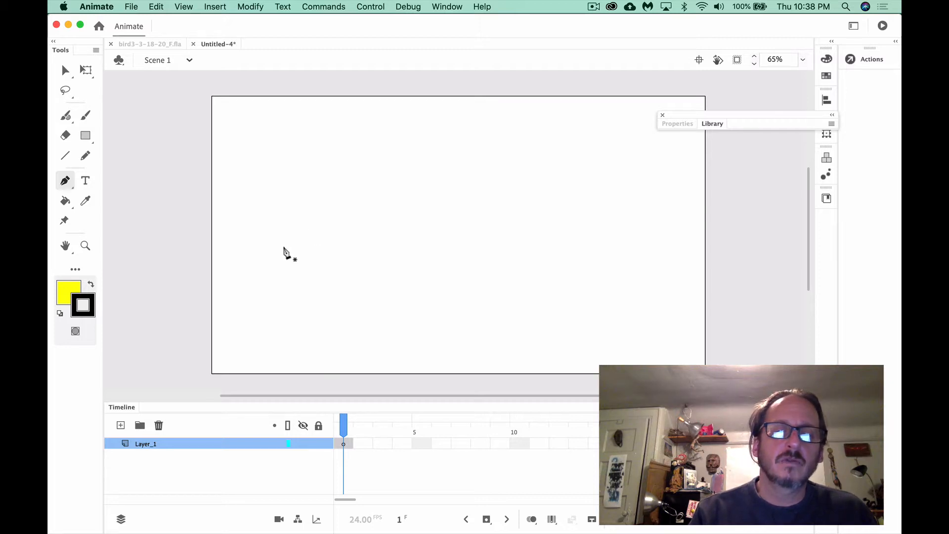
# Draw an open arch on the stage with the Pen tool using two curved anchor points, and end the path
pyautogui.moveTo(291, 227); pyautogui.dragTo(324, 178)
pyautogui.click(324, 174)
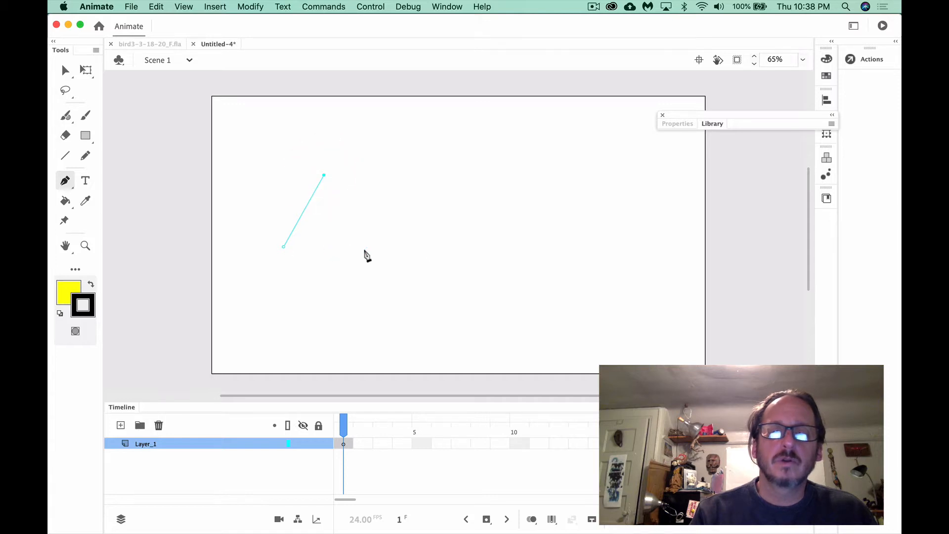
pyautogui.moveTo(439, 251); pyautogui.dragTo(470, 330)
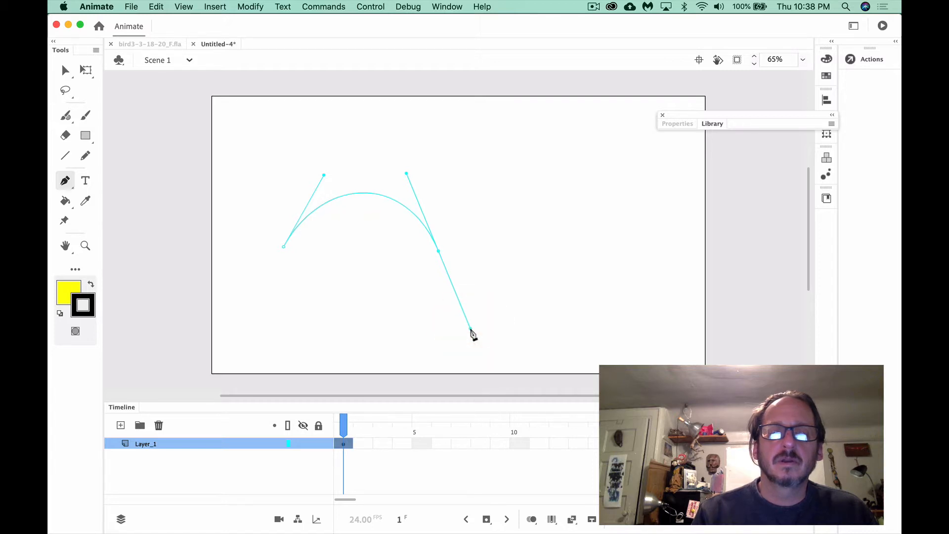
pyautogui.press('super')
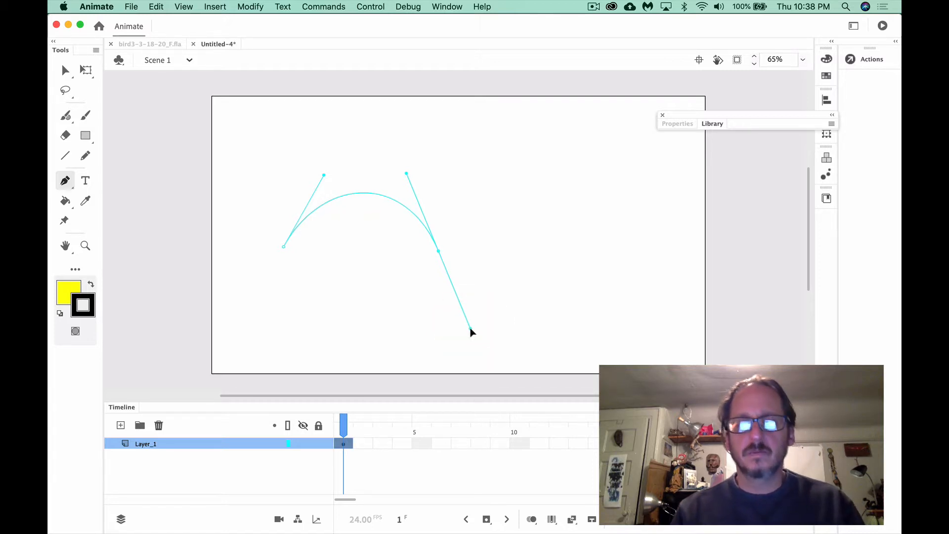
pyautogui.press('super')
pyautogui.press('super')
pyautogui.press('super')
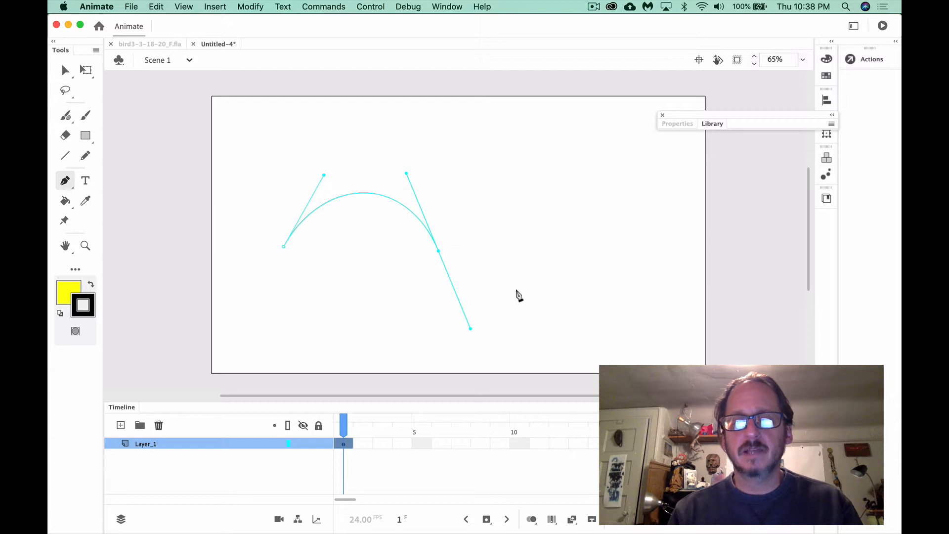
pyautogui.press('super')
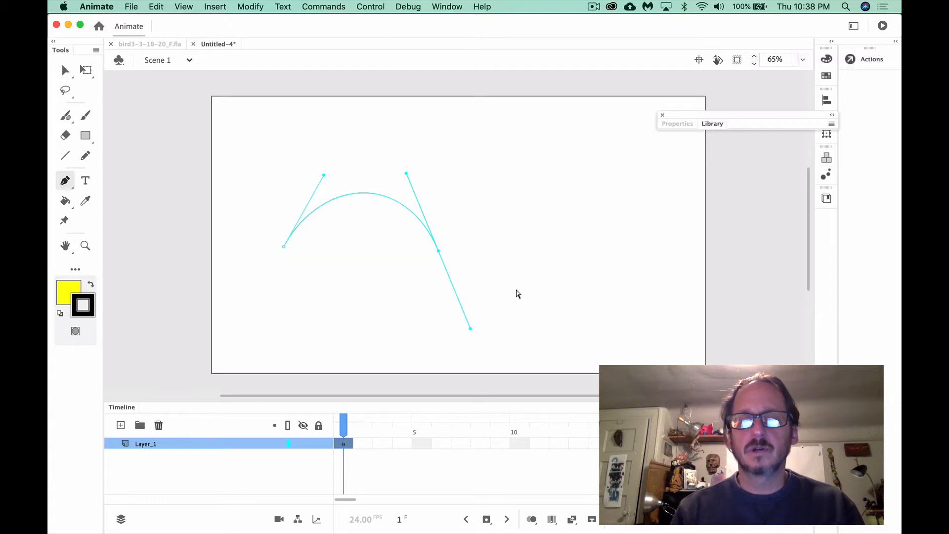
pyautogui.press('super')
pyautogui.keyDown('super'); pyautogui.click(547, 263); pyautogui.keyUp('super')
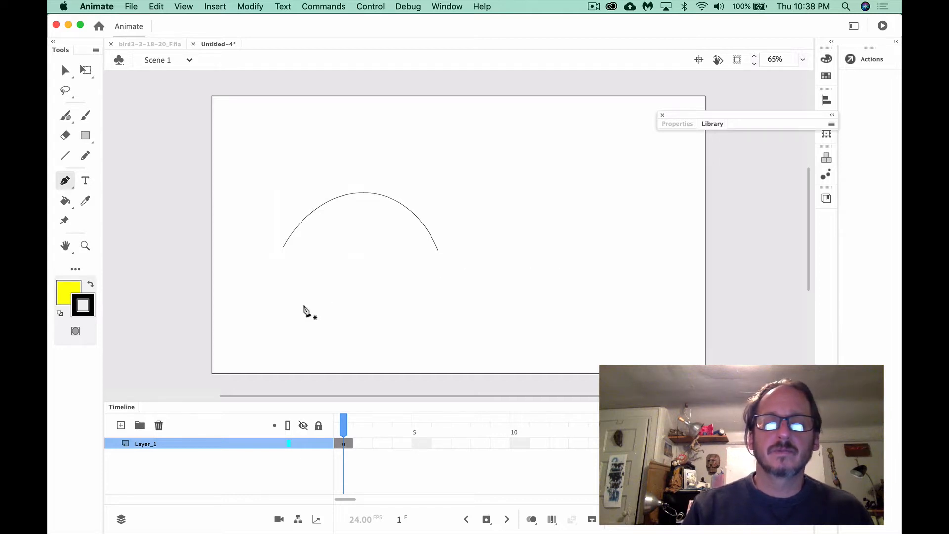
# Draw a second, slightly flatter arch below the first with the Pen tool and end its path
pyautogui.moveTo(307, 295); pyautogui.dragTo(336, 259)
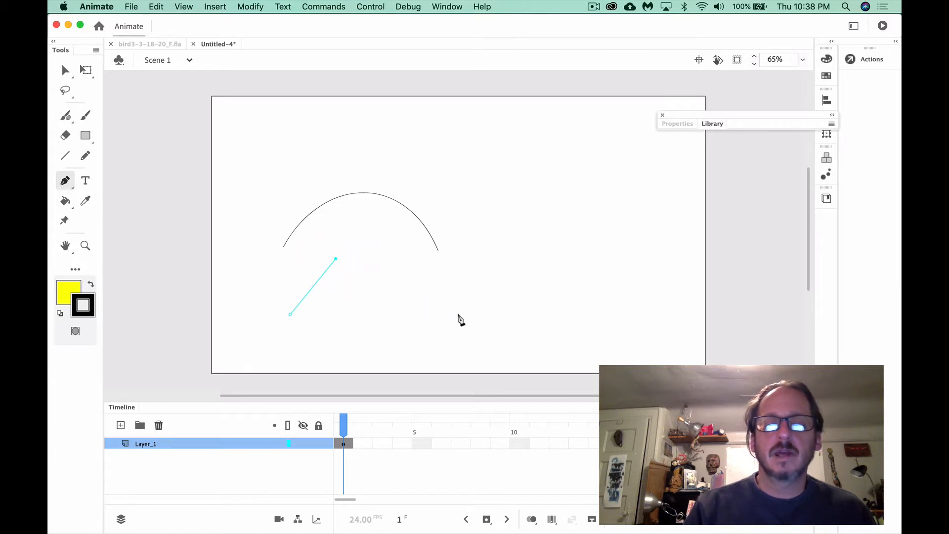
pyautogui.moveTo(459, 313); pyautogui.dragTo(503, 374)
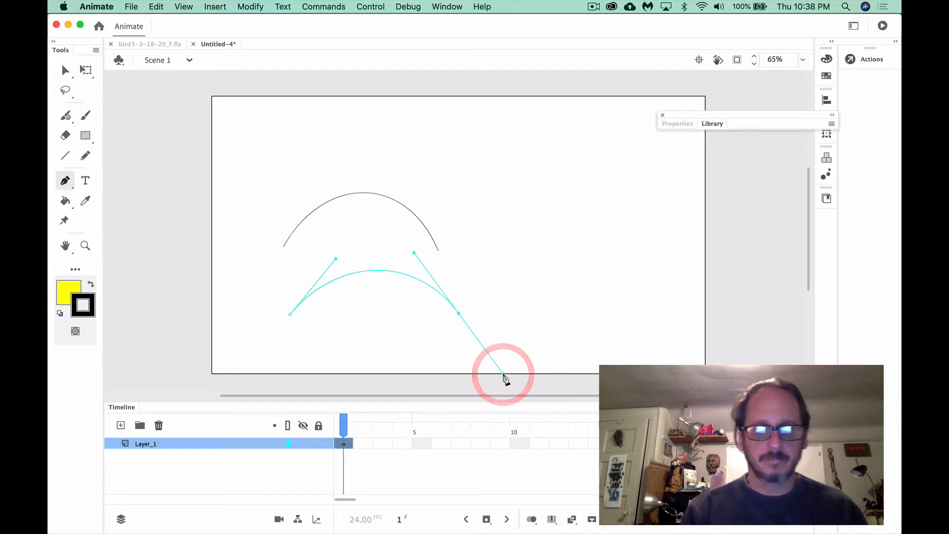
pyautogui.click(65, 70)
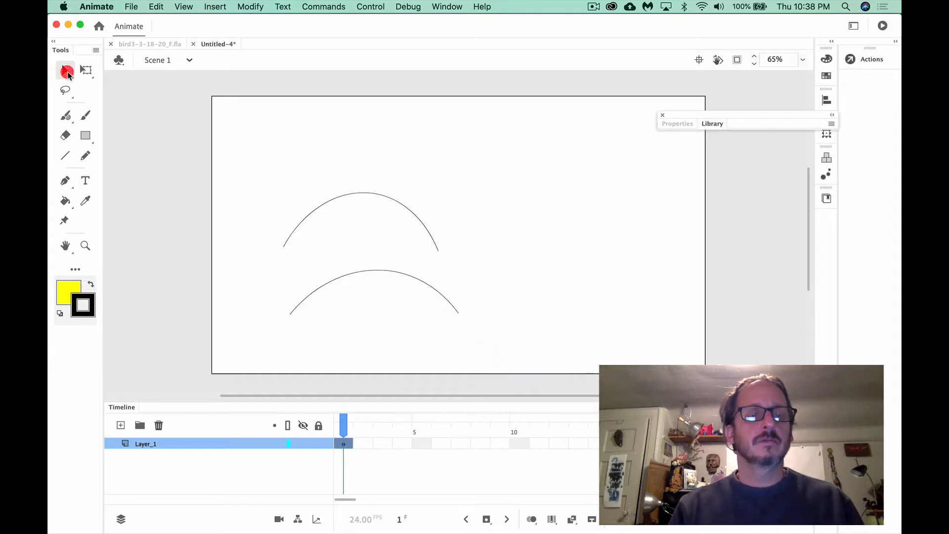
pyautogui.click(392, 311)
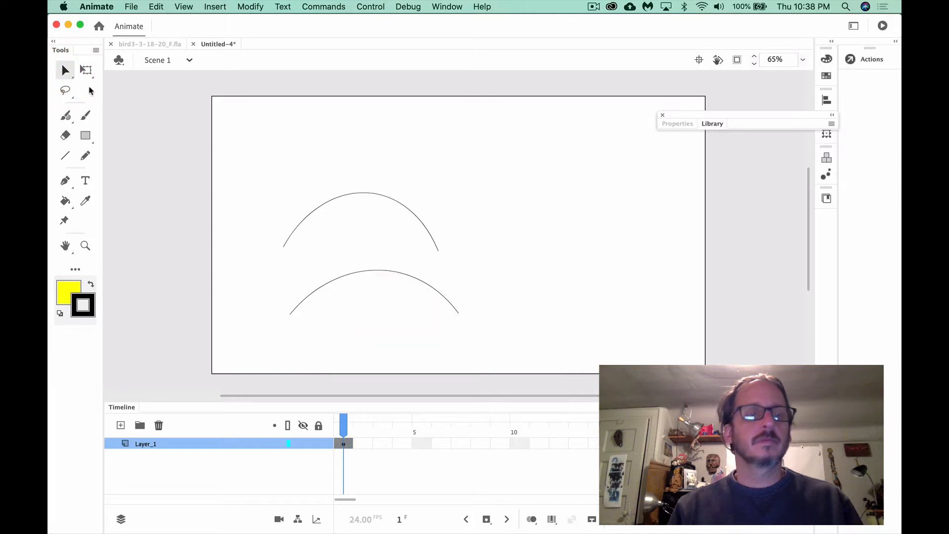
# Draw a wider third arch above the other two with the Pen tool, and delete all artwork from the stage
pyautogui.click(65, 180)
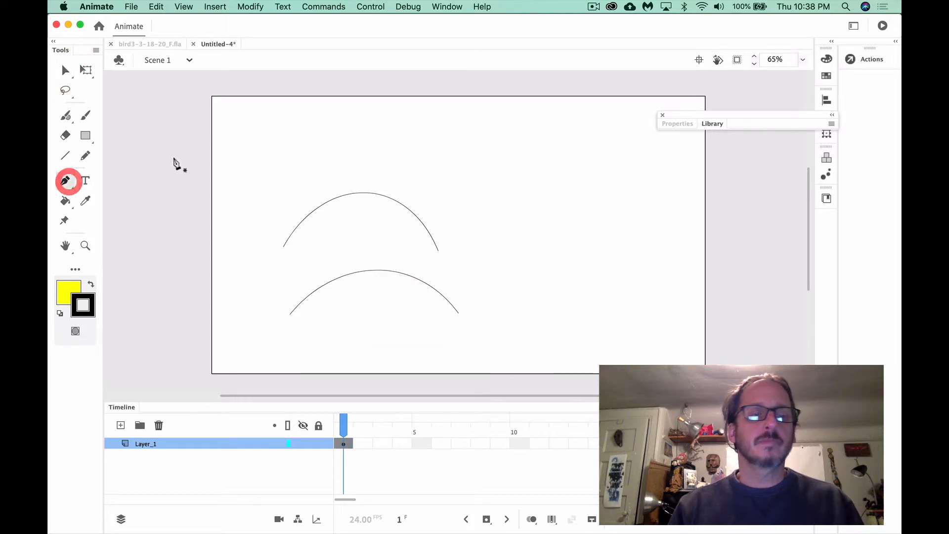
pyautogui.moveTo(279, 203); pyautogui.dragTo(352, 119)
pyautogui.click(352, 117)
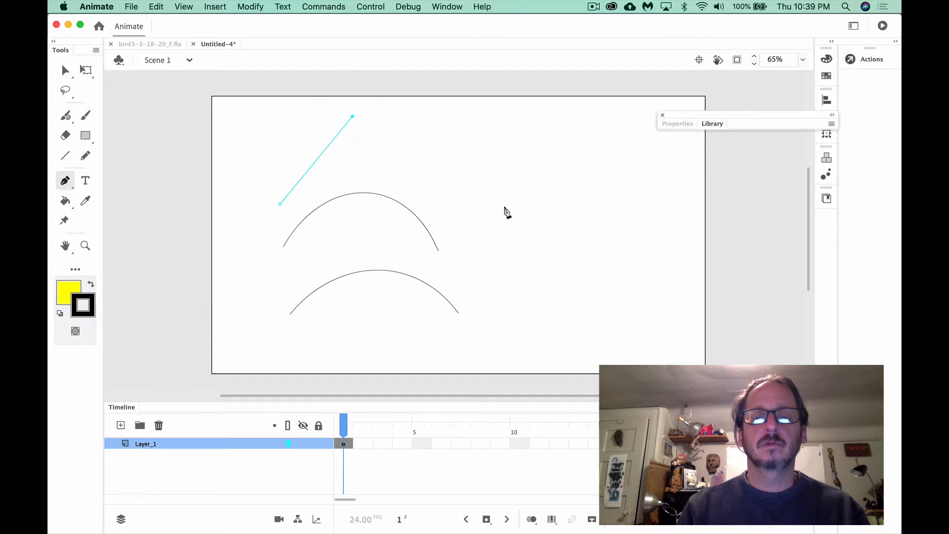
pyautogui.moveTo(504, 207); pyautogui.dragTo(579, 301)
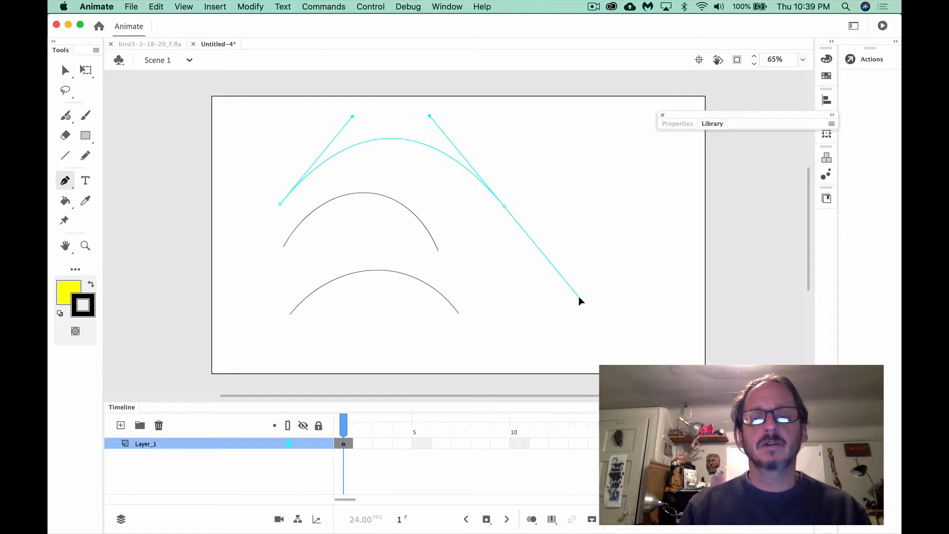
pyautogui.click(579, 298)
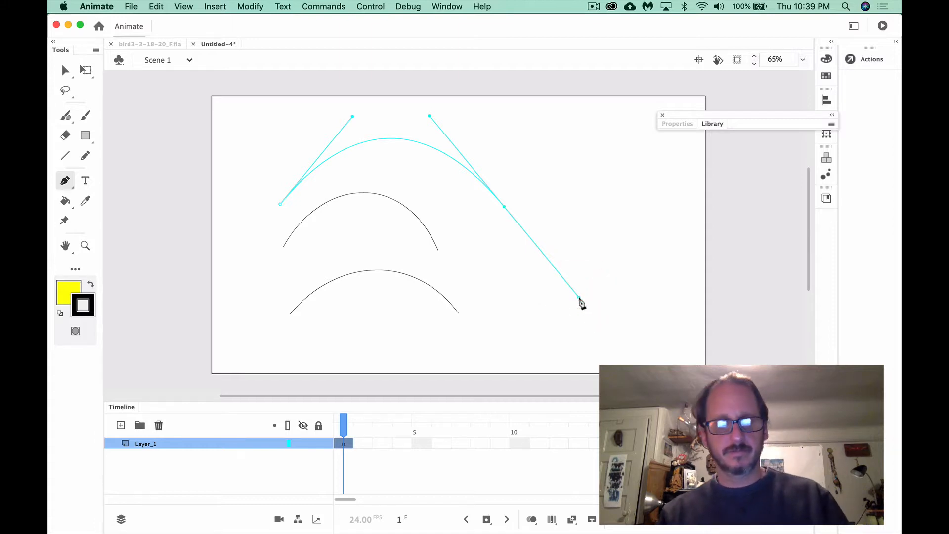
pyautogui.press('super+a')
pyautogui.press('BackSpace')
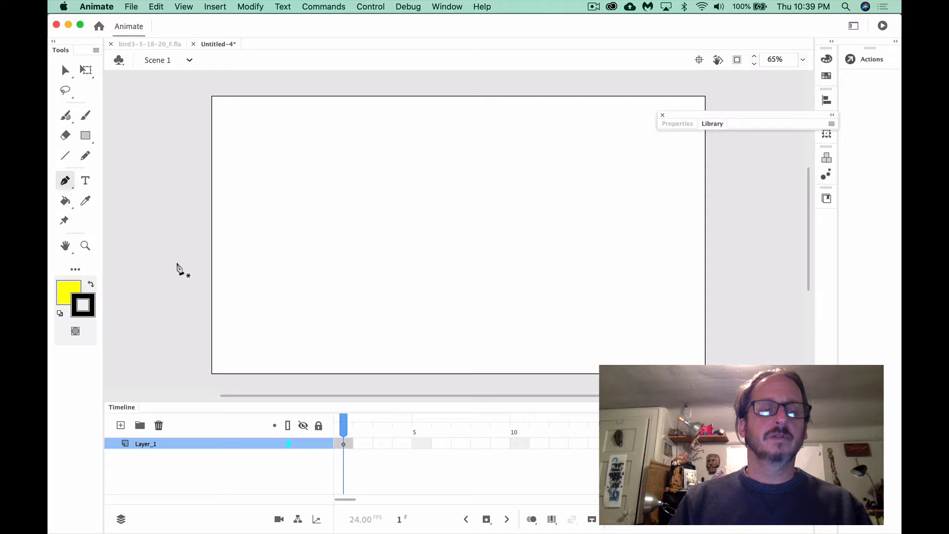
# Draw a new open arch across the middle of the empty stage with two curved Pen tool anchor points
pyautogui.moveTo(314, 214); pyautogui.dragTo(347, 180)
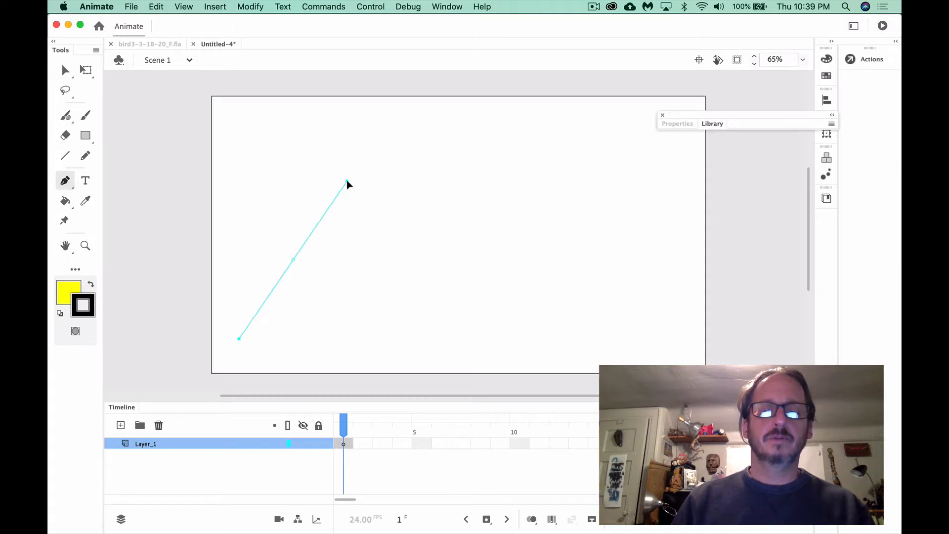
pyautogui.click(346, 180)
pyautogui.moveTo(450, 257); pyautogui.dragTo(478, 309)
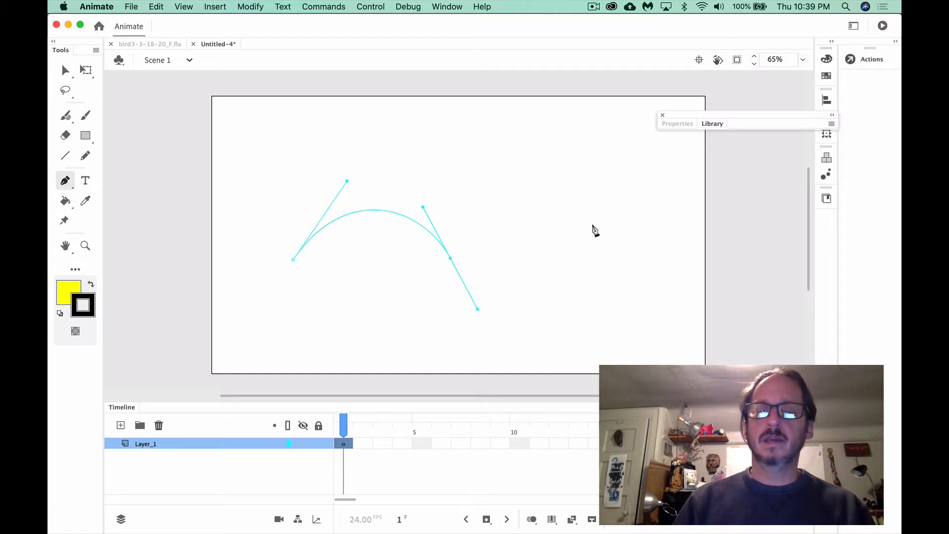
# Try twice to continue the arch with another curved segment toward the stage's right side, undoing each added point
pyautogui.moveTo(585, 229); pyautogui.dragTo(647, 296)
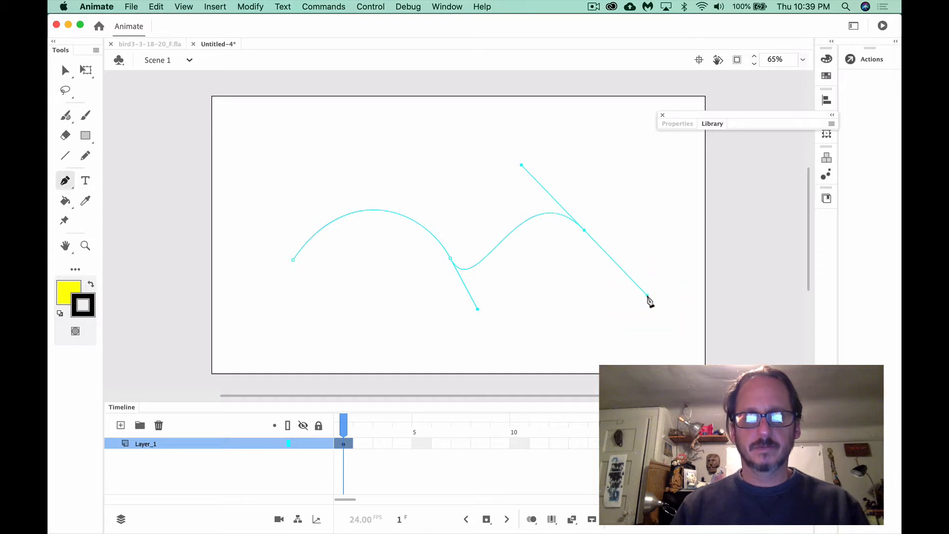
pyautogui.press('super+z')
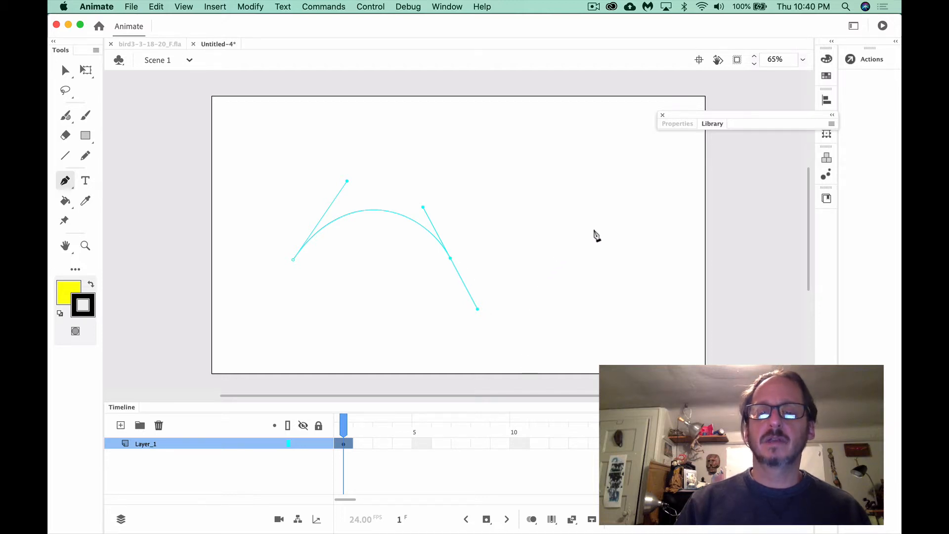
pyautogui.moveTo(596, 229); pyautogui.dragTo(645, 323)
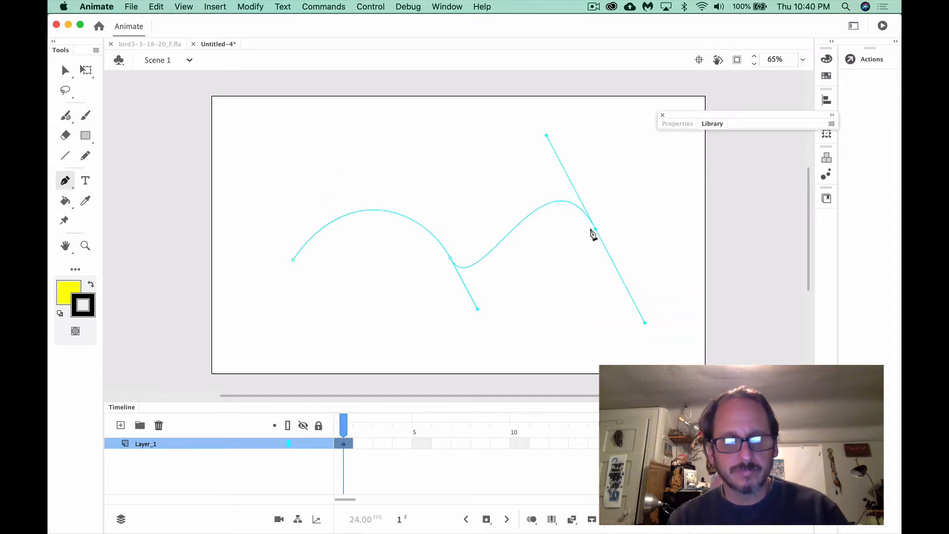
pyautogui.press('super+z')
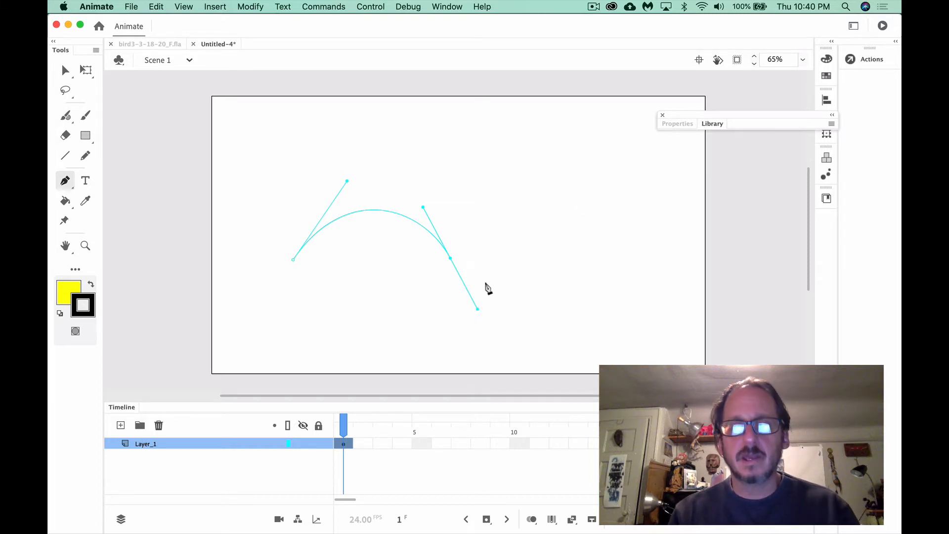
# Turn the first arch's end handle upward and draw a second arch of similar width beside it with the Pen tool
pyautogui.moveTo(477, 309); pyautogui.dragTo(476, 203)
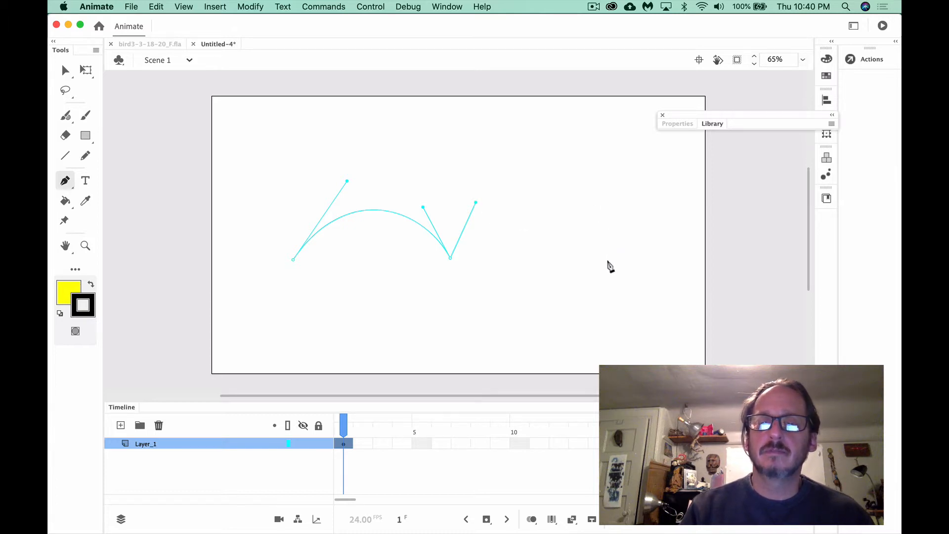
pyautogui.moveTo(608, 261); pyautogui.dragTo(639, 318)
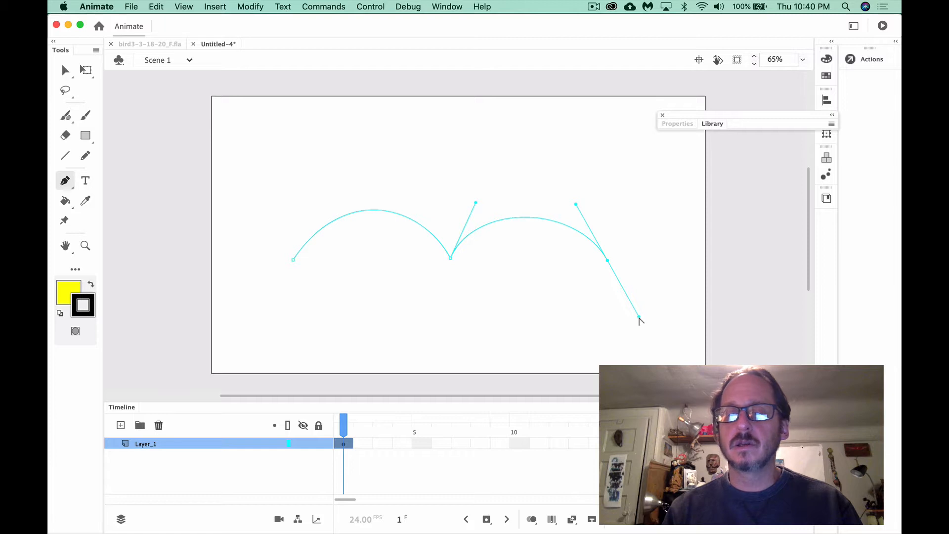
# Draw the curved undersides of both arches back to the starting anchor point, breaking the handles at the corners, to close the bird shape
pyautogui.click(575, 270)
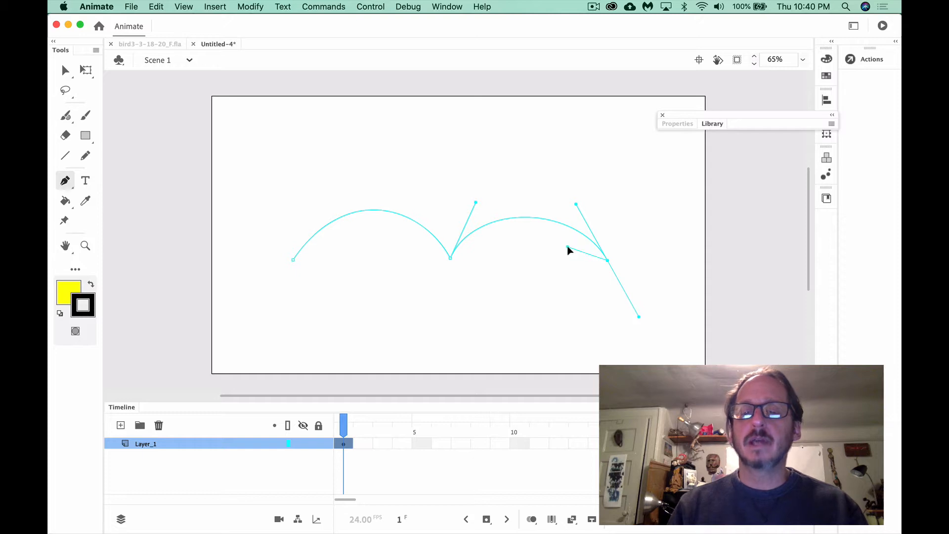
pyautogui.click(561, 250)
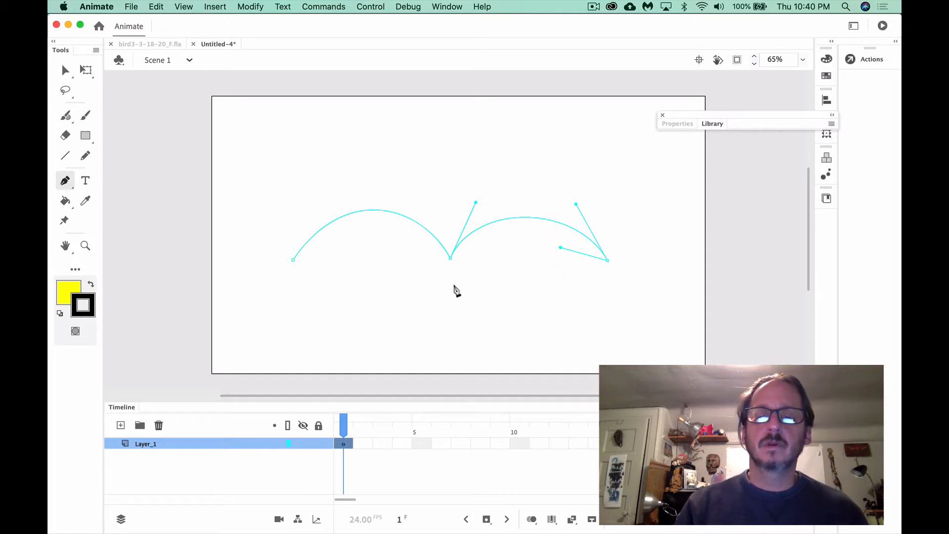
pyautogui.moveTo(453, 286); pyautogui.dragTo(383, 357)
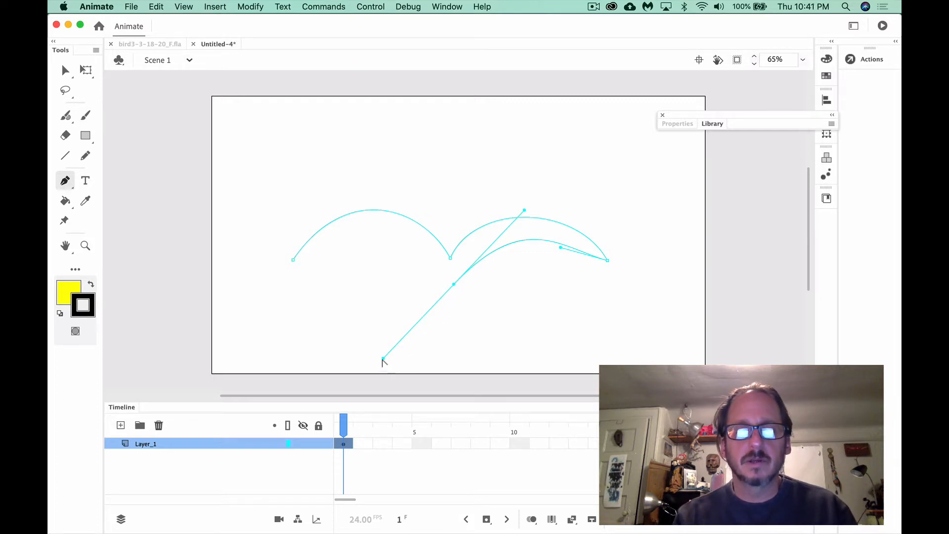
pyautogui.moveTo(383, 358); pyautogui.dragTo(386, 217)
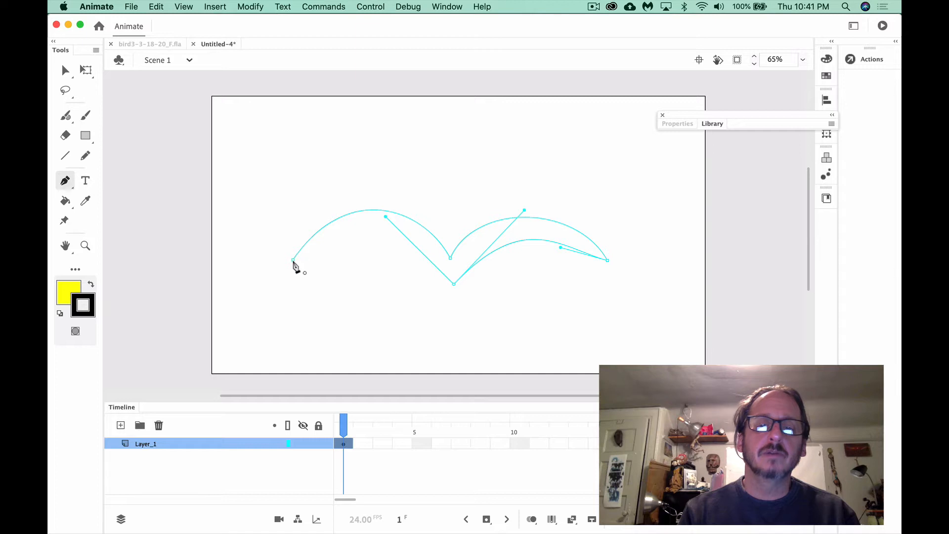
pyautogui.moveTo(293, 260); pyautogui.dragTo(230, 306)
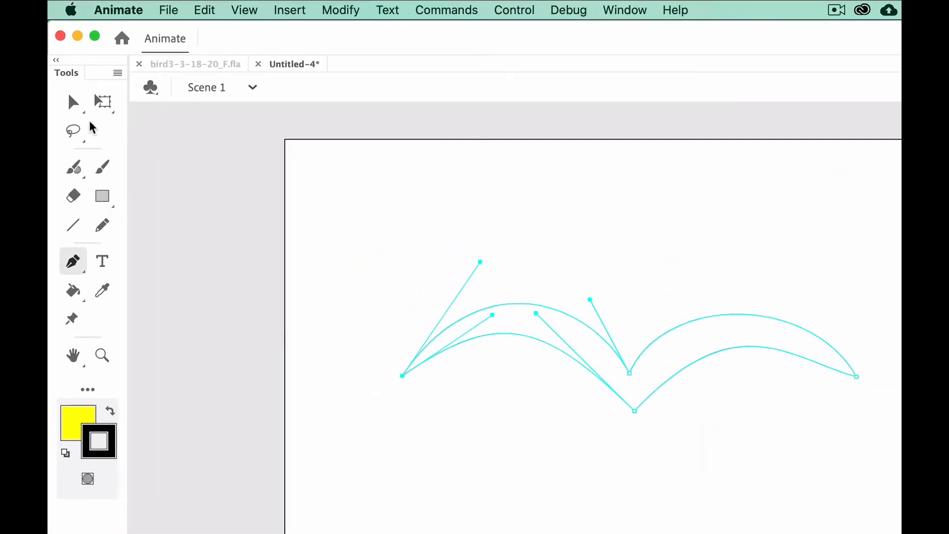
# With the Subselection tool, lower the bird's bottom centre anchor point slightly and pull its two curve handles inward
pyautogui.moveTo(73, 102); pyautogui.dragTo(120, 132)
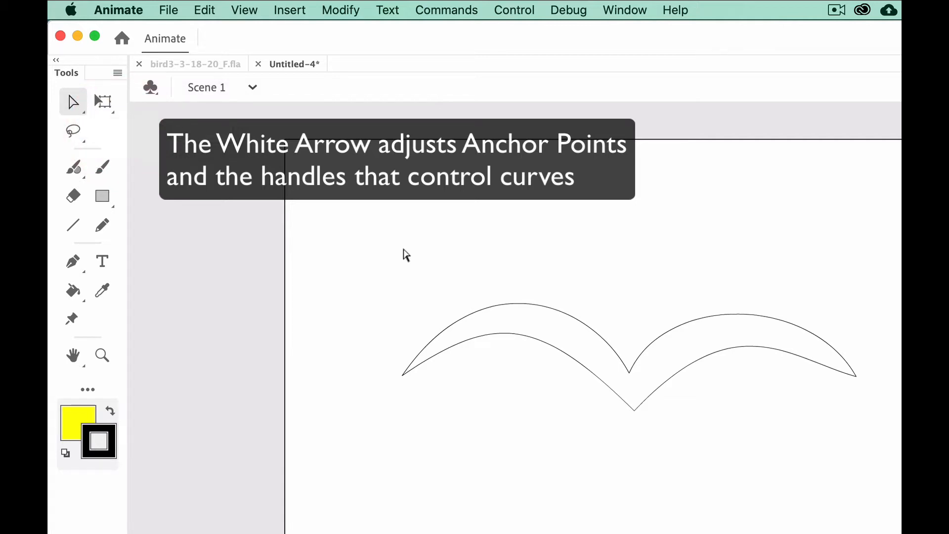
pyautogui.click(635, 411)
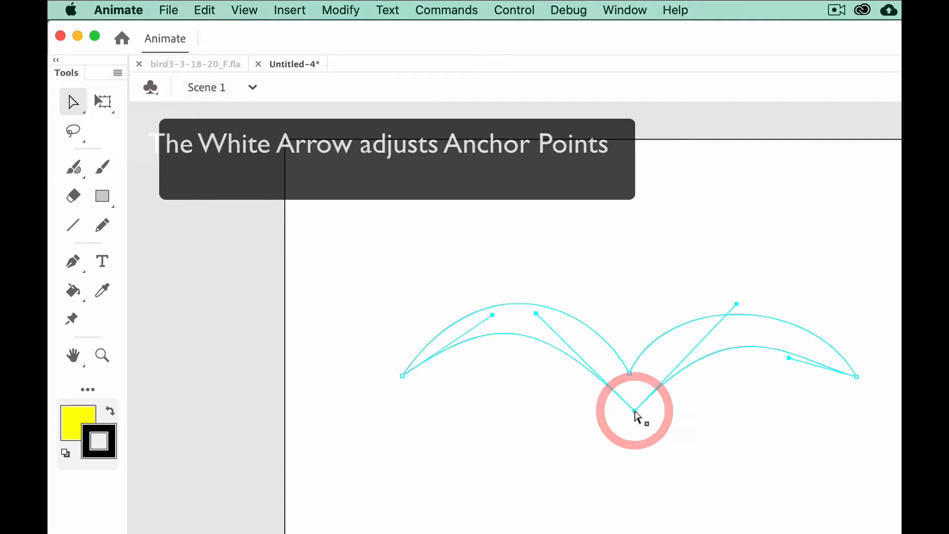
pyautogui.moveTo(635, 412); pyautogui.dragTo(635, 424)
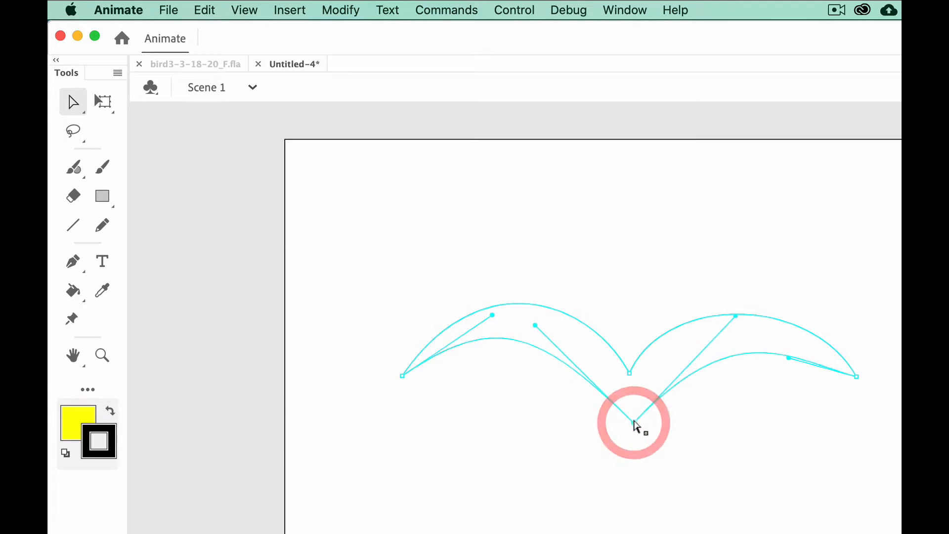
pyautogui.moveTo(737, 317); pyautogui.dragTo(694, 329)
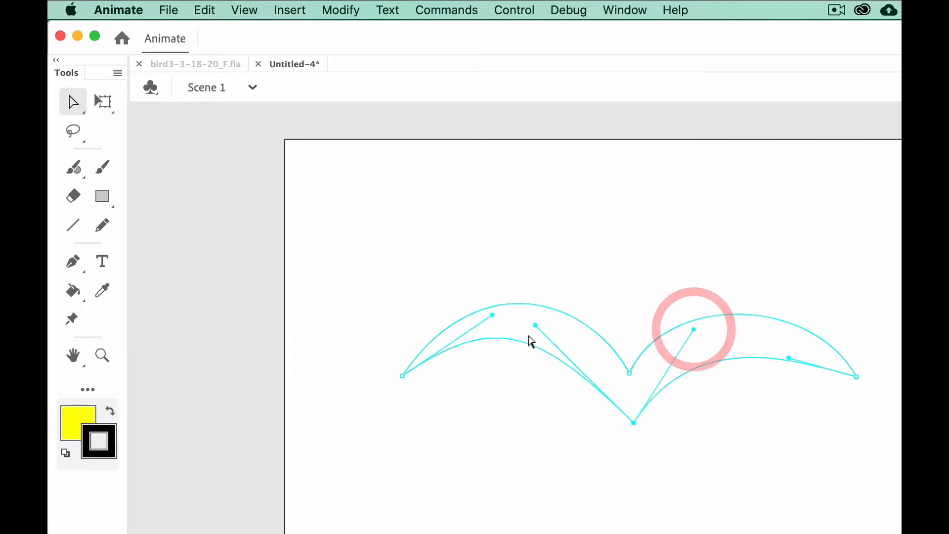
pyautogui.moveTo(536, 325); pyautogui.dragTo(557, 333)
# Spread the two curve handles of the bird's upper centre anchor point outward to reshape the tops of the wings
pyautogui.click(630, 372)
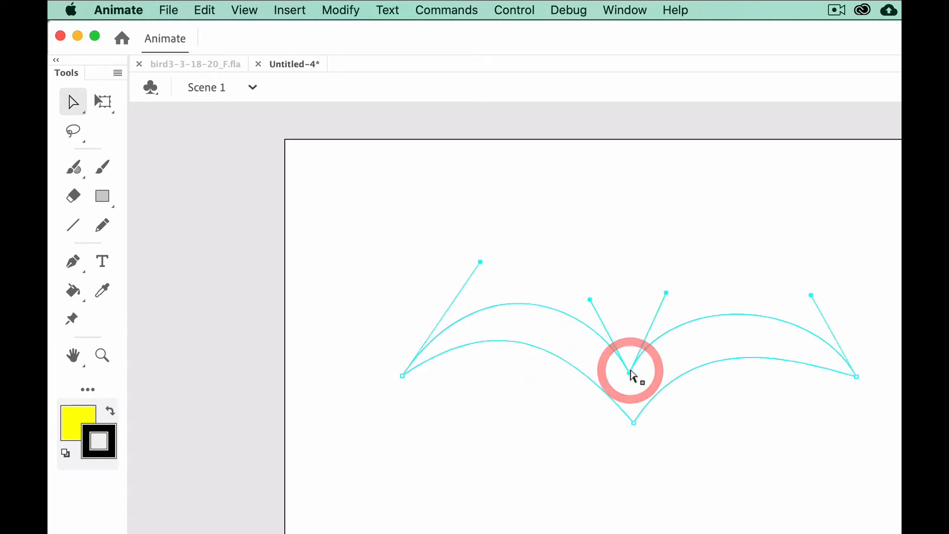
pyautogui.moveTo(592, 300); pyautogui.dragTo(566, 310)
pyautogui.moveTo(666, 292); pyautogui.dragTo(691, 296)
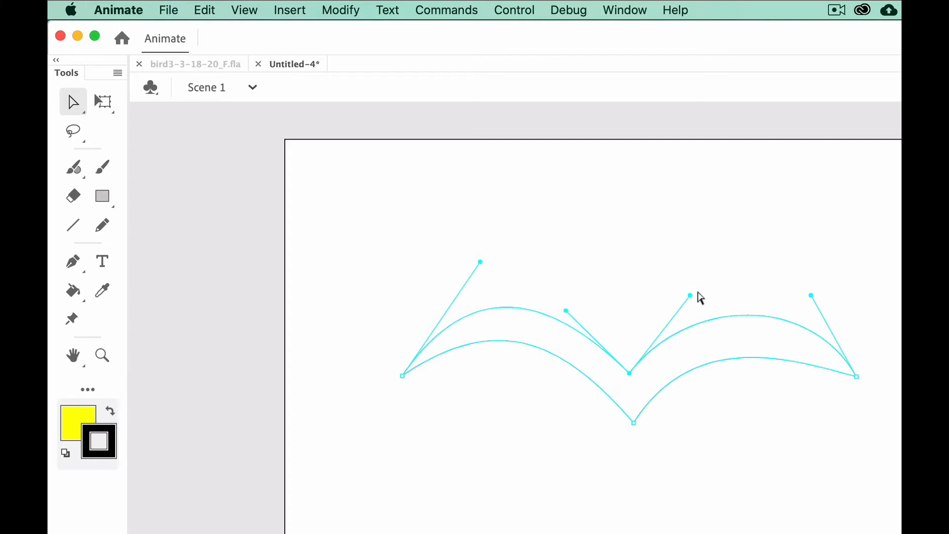
# Choose the Paint Bucket tool and set the stage magnification to 65%
pyautogui.click(73, 291)
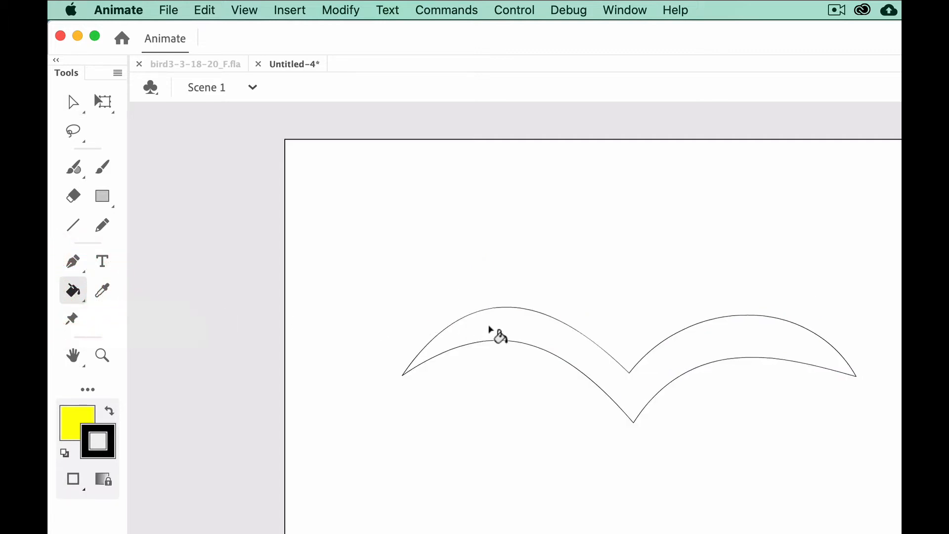
pyautogui.hscroll(5, 456, 330)
pyautogui.hscroll(-6, 271, 361)
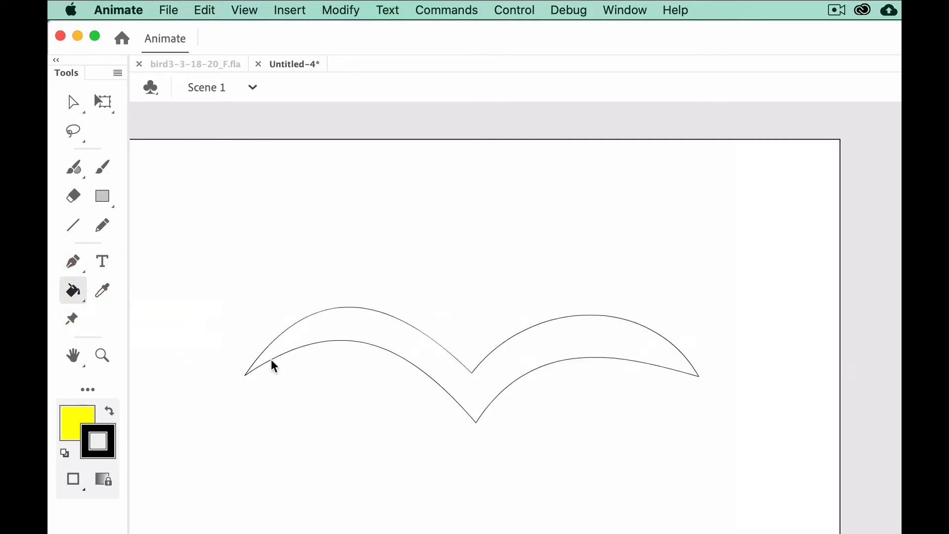
pyautogui.scroll(-2, 271, 361)
pyautogui.hscroll(6, 271, 361)
pyautogui.scroll(3, 272, 360)
pyautogui.hscroll(-6, 271, 361)
pyautogui.hscroll(3, 271, 361)
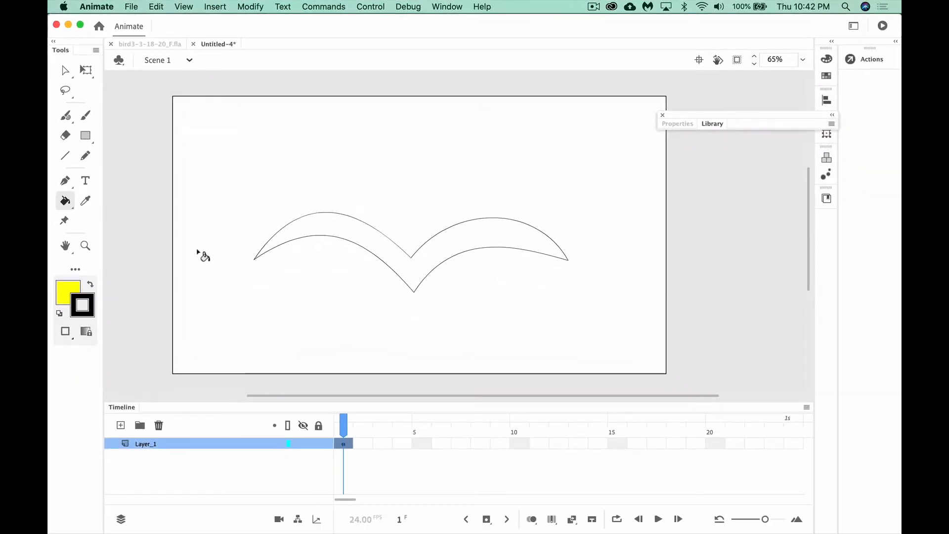
pyautogui.scroll(2, 197, 251)
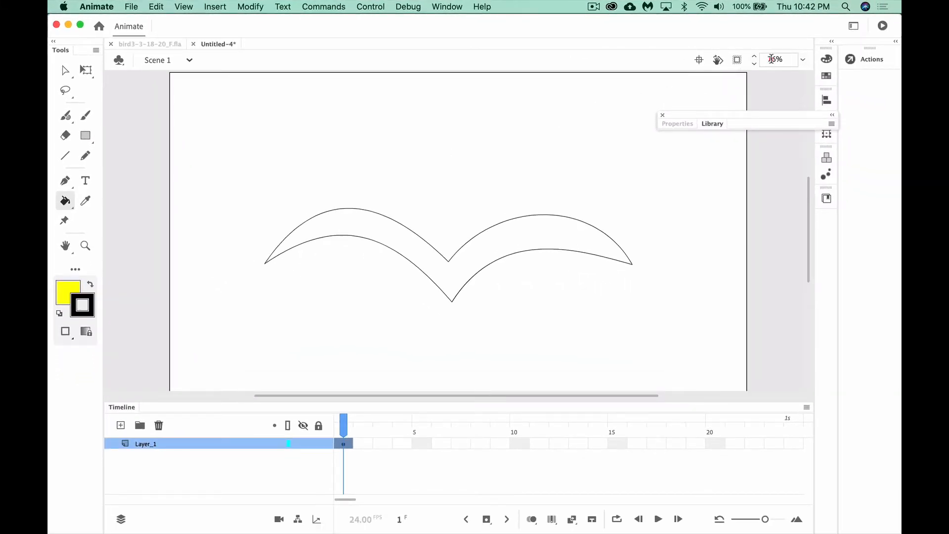
pyautogui.click(774, 59)
pyautogui.click(736, 61)
pyautogui.write('65')
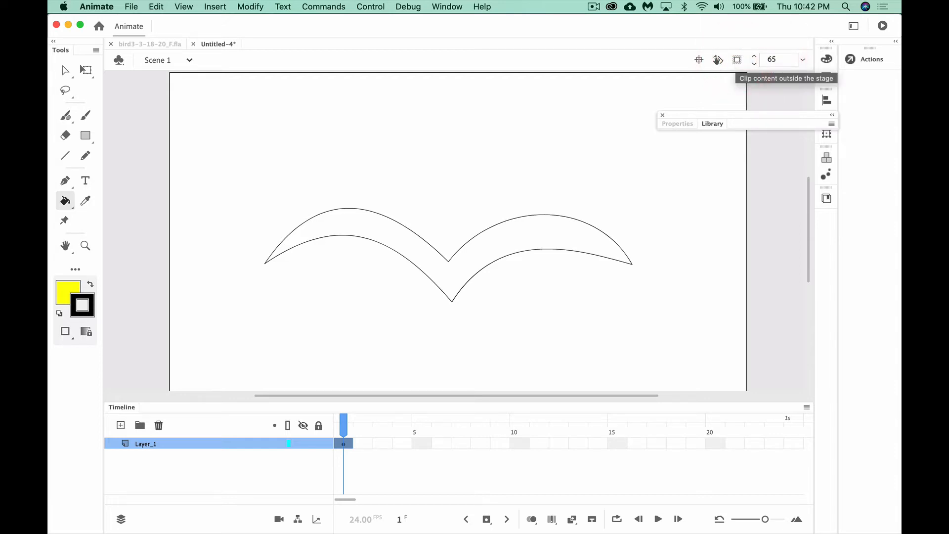
pyautogui.press('Return')
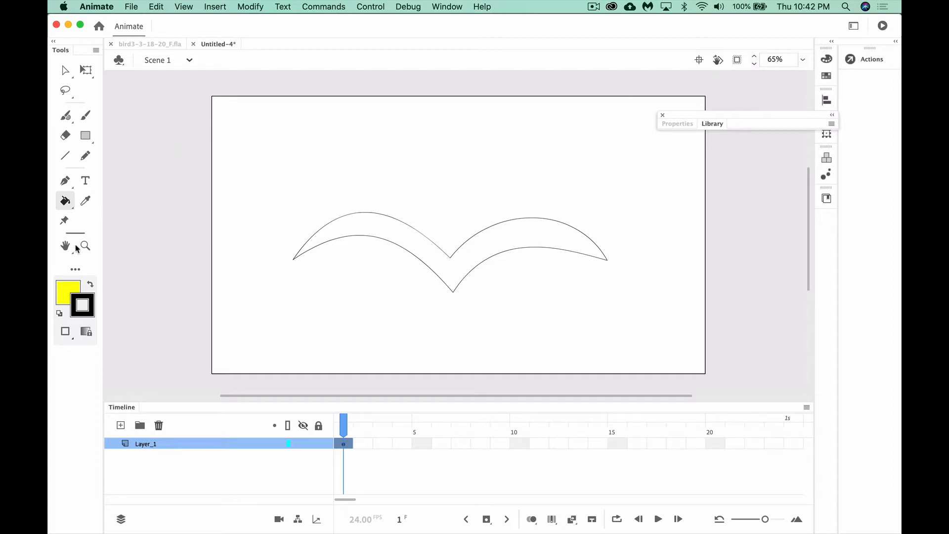
# Set the fill color to #66CCCC and fill the closed bird shape with it
pyautogui.click(74, 292)
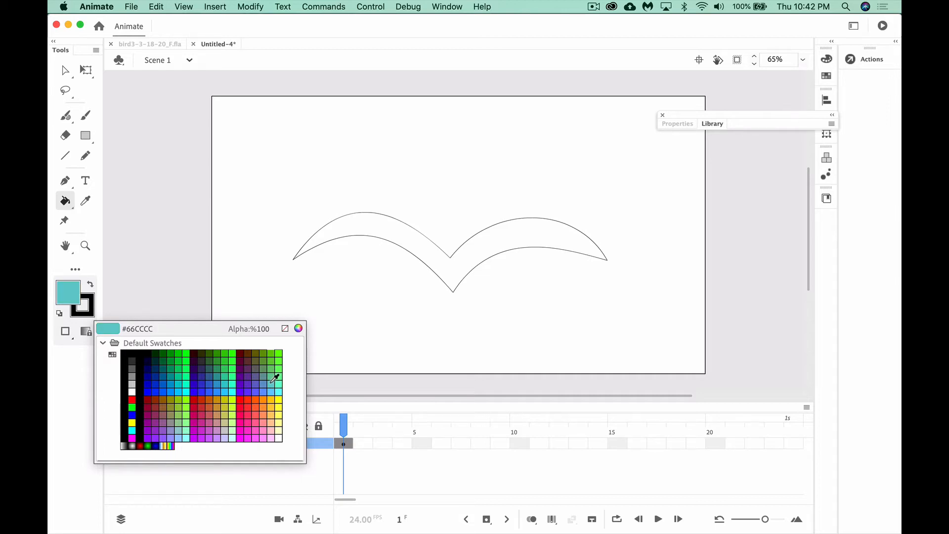
pyautogui.click(275, 379)
pyautogui.click(349, 226)
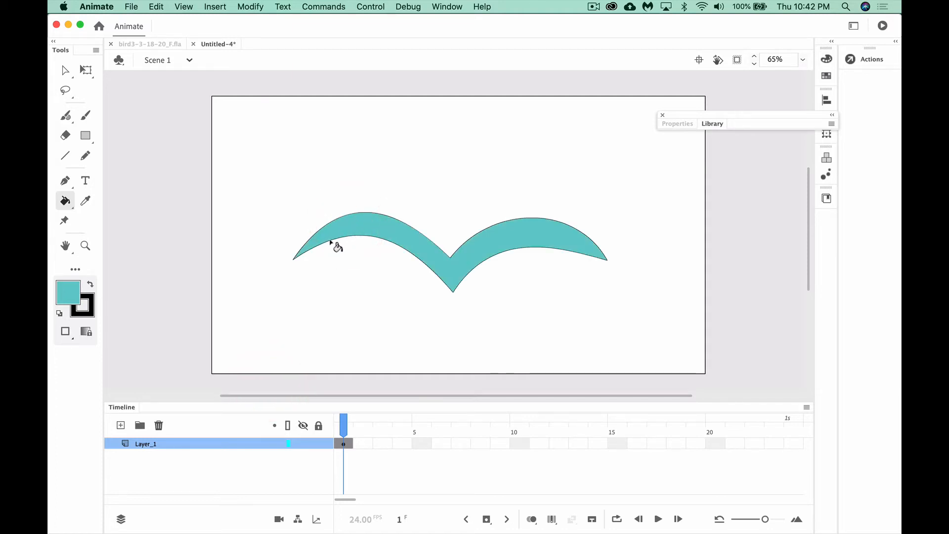
# Select the bird's entire black outline with the Selection tool and delete it, keeping only the fill
pyautogui.click(70, 75)
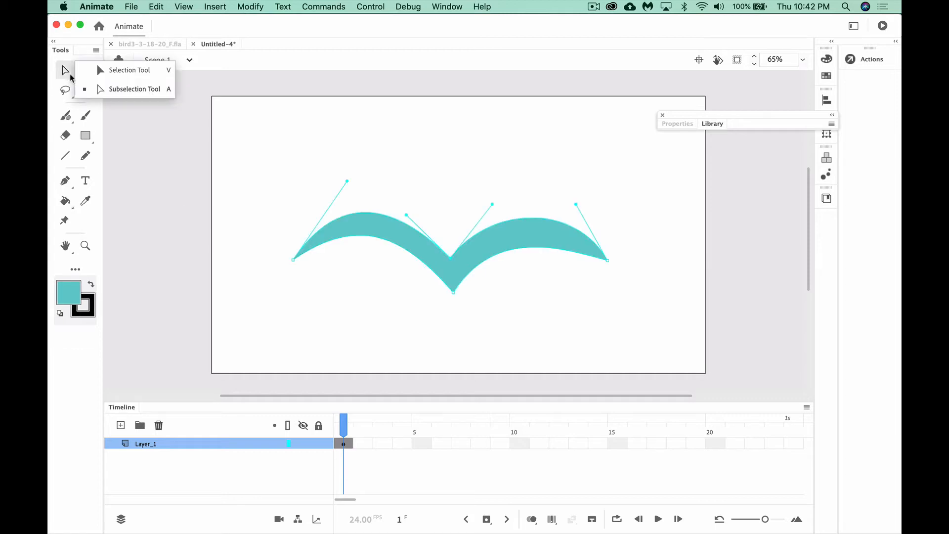
pyautogui.click(94, 70)
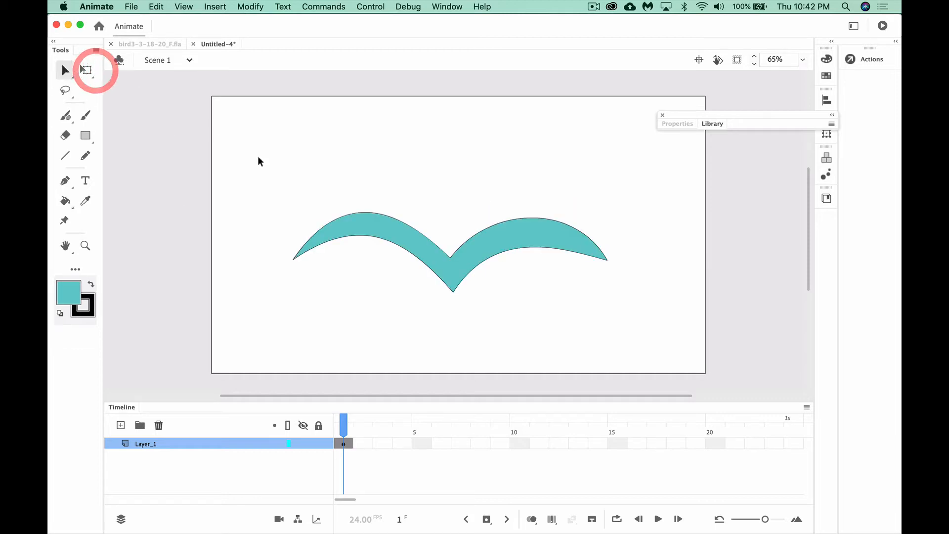
pyautogui.click(348, 236)
pyautogui.doubleClick(348, 237)
pyautogui.press('Delete')
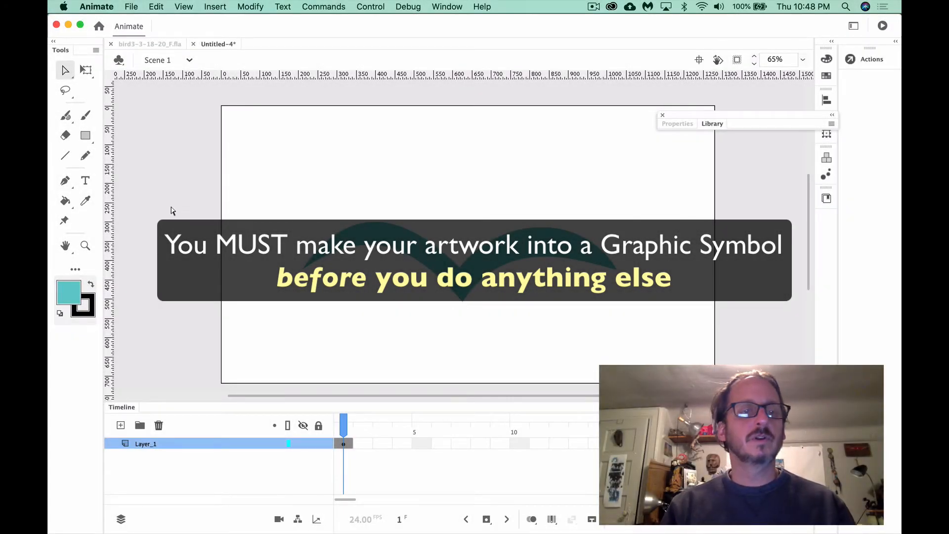
# Convert the filled bird shape into a Graphic symbol named Bird
pyautogui.click(65, 71)
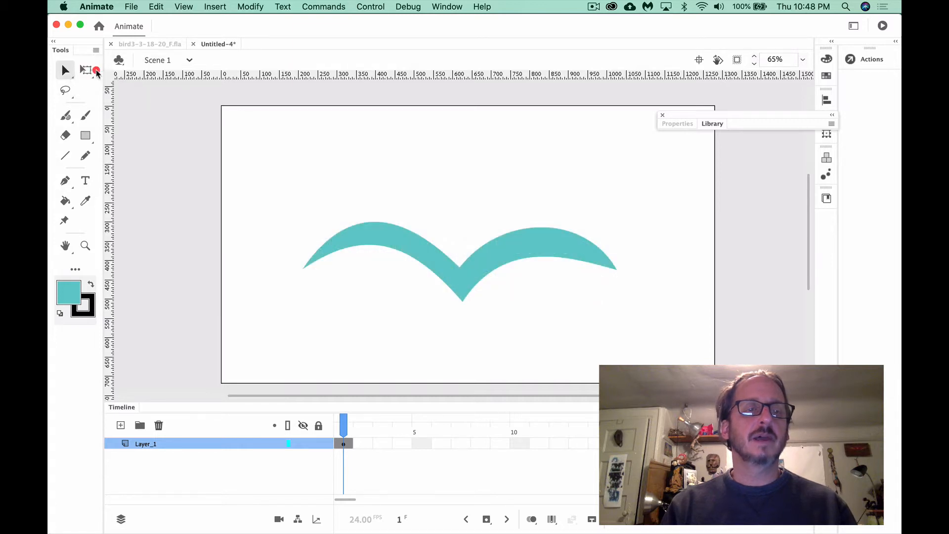
pyautogui.click(423, 255)
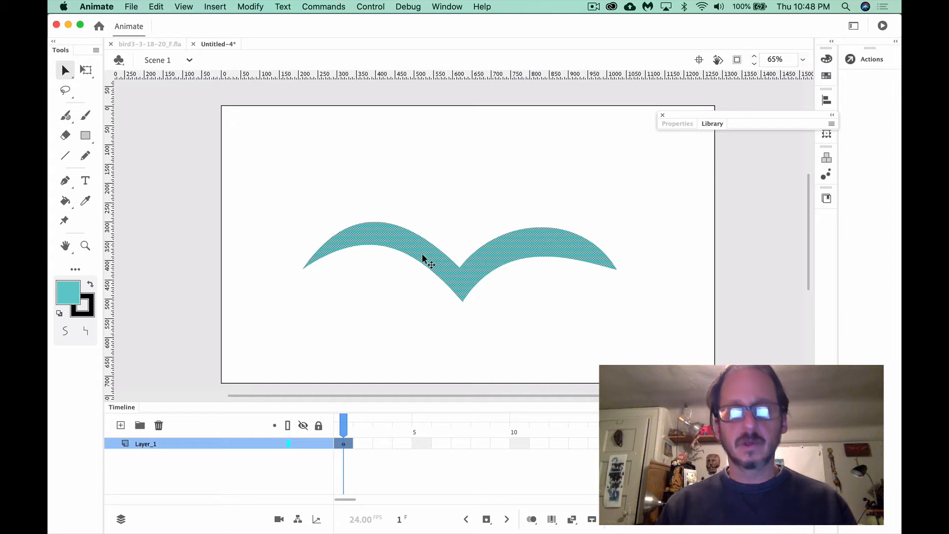
pyautogui.rightClick(423, 257)
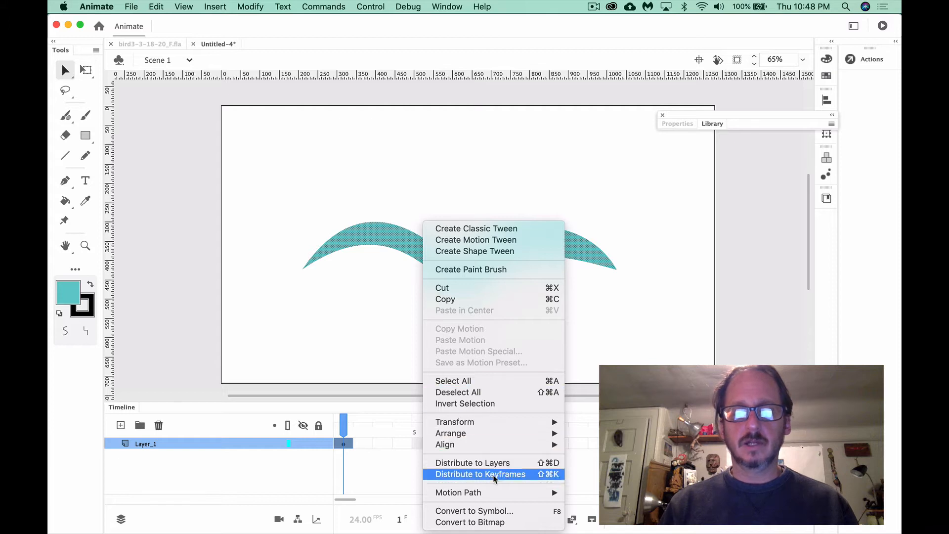
pyautogui.click(501, 512)
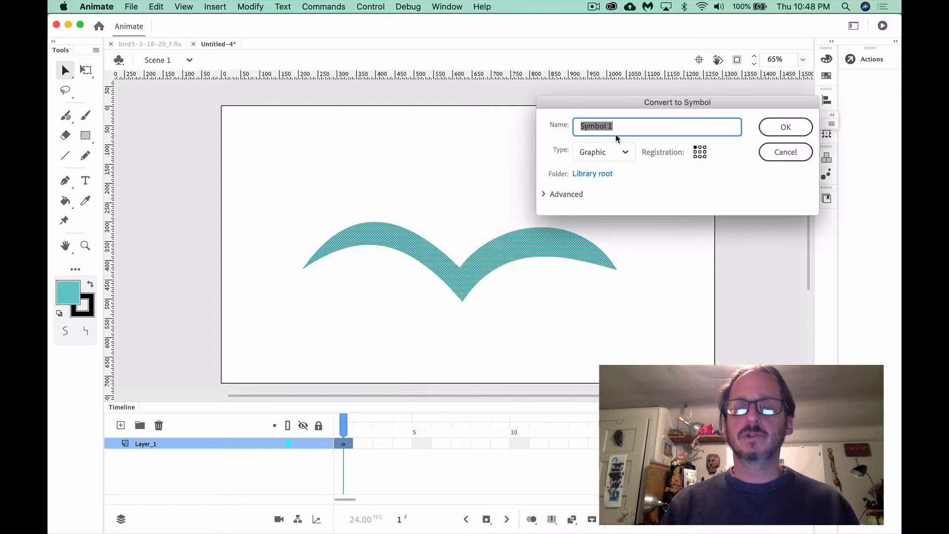
pyautogui.write('Bird')
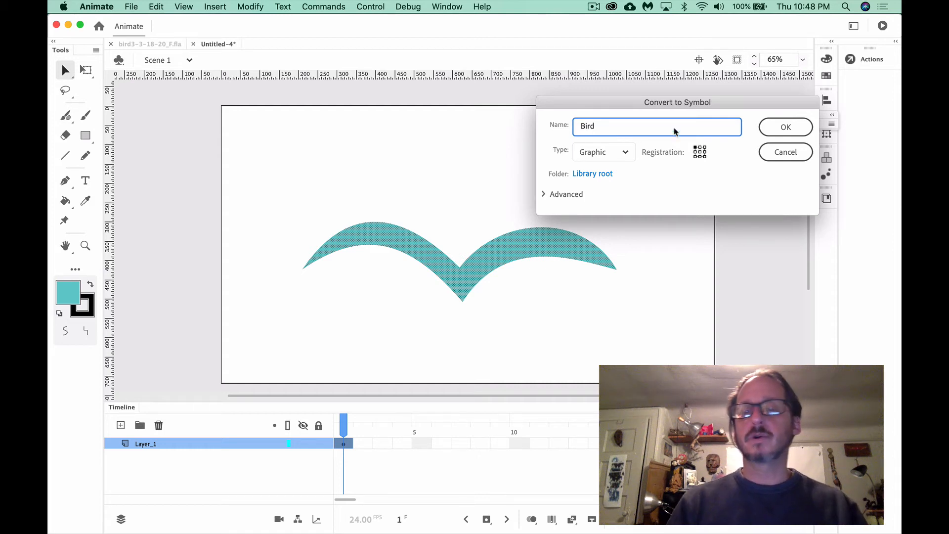
pyautogui.click(801, 125)
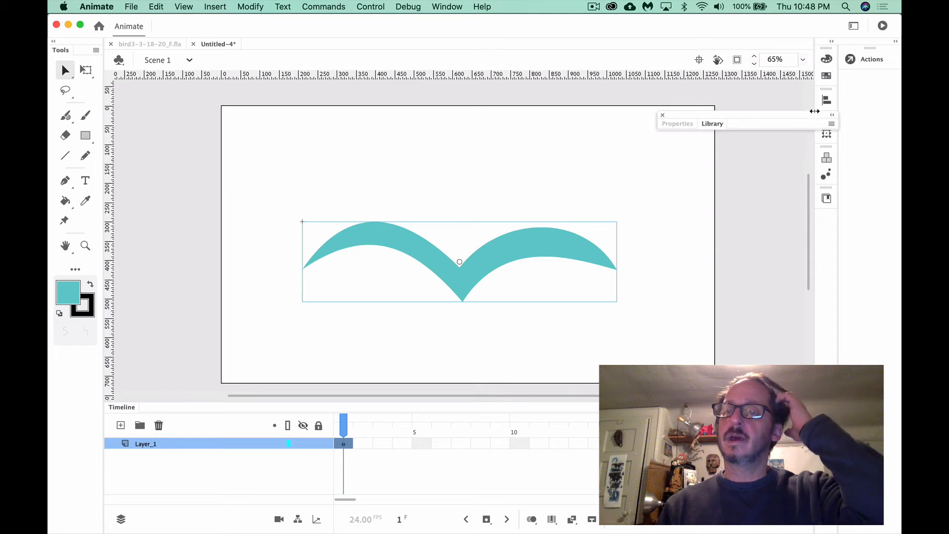
# Expand the Library to check the Bird symbol, and collapse the panel and move it away from the stage
pyautogui.click(712, 123)
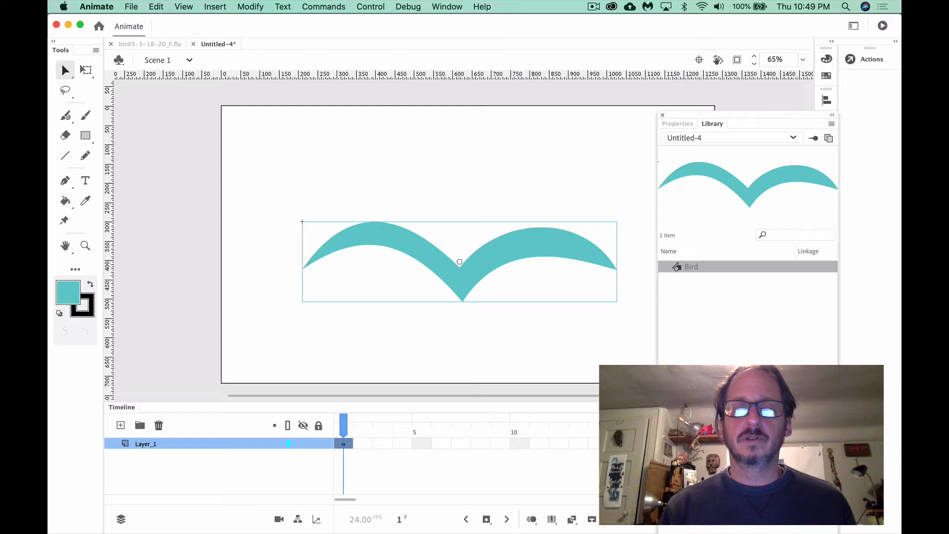
pyautogui.hscroll(5, 560, 376)
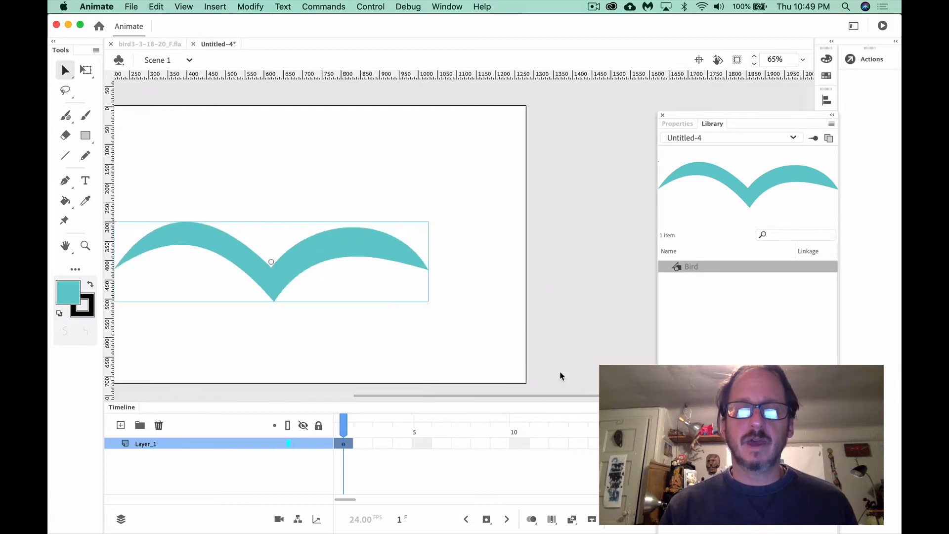
pyautogui.scroll(-3, 560, 375)
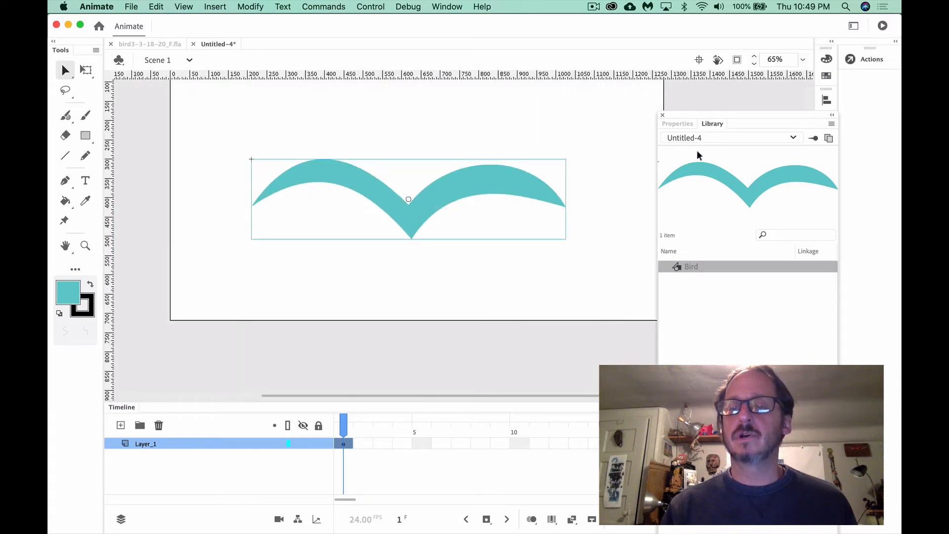
pyautogui.click(715, 125)
pyautogui.click(715, 126)
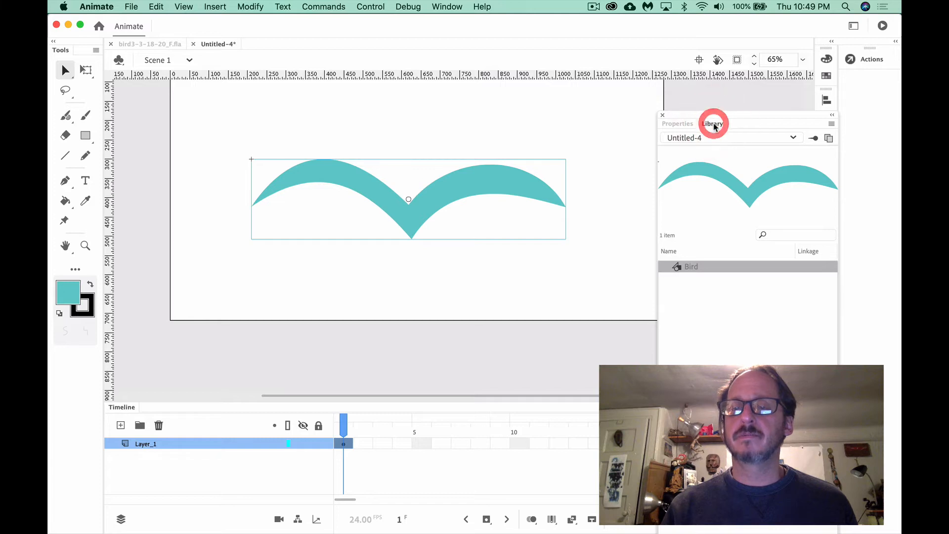
pyautogui.moveTo(701, 119); pyautogui.dragTo(786, 120)
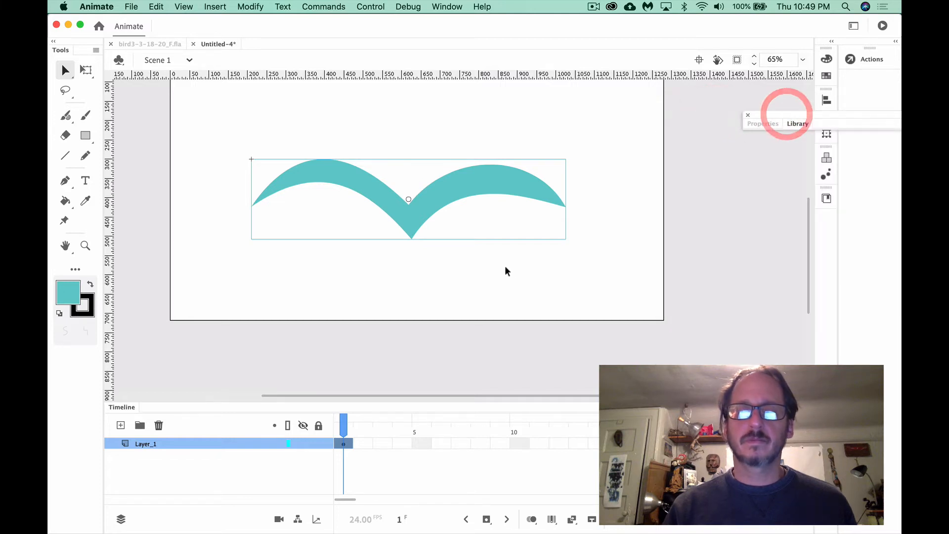
# Move the bird off the stage so it rests just above the stage's upper-right edge
pyautogui.hscroll(-5, 505, 267)
pyautogui.scroll(2, 505, 267)
pyautogui.scroll(2, 505, 267)
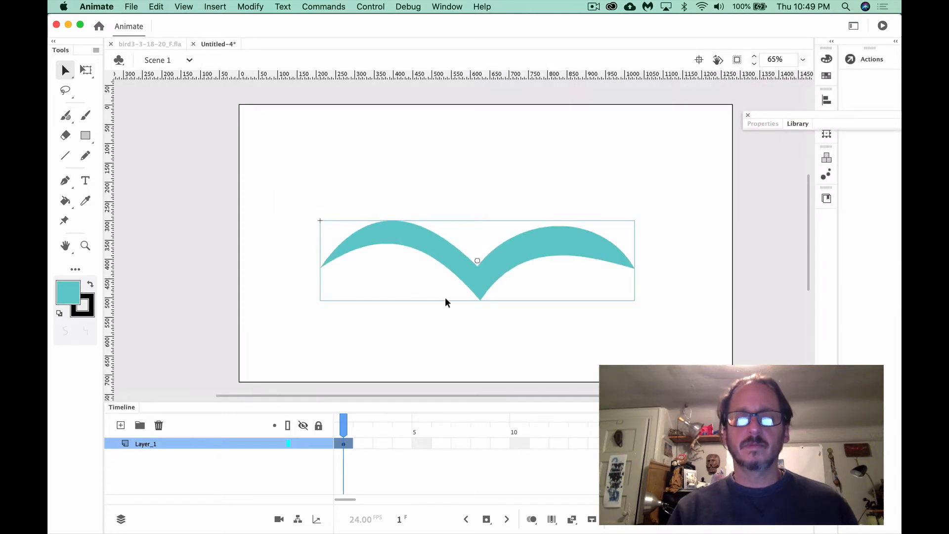
pyautogui.moveTo(478, 288); pyautogui.dragTo(636, 137)
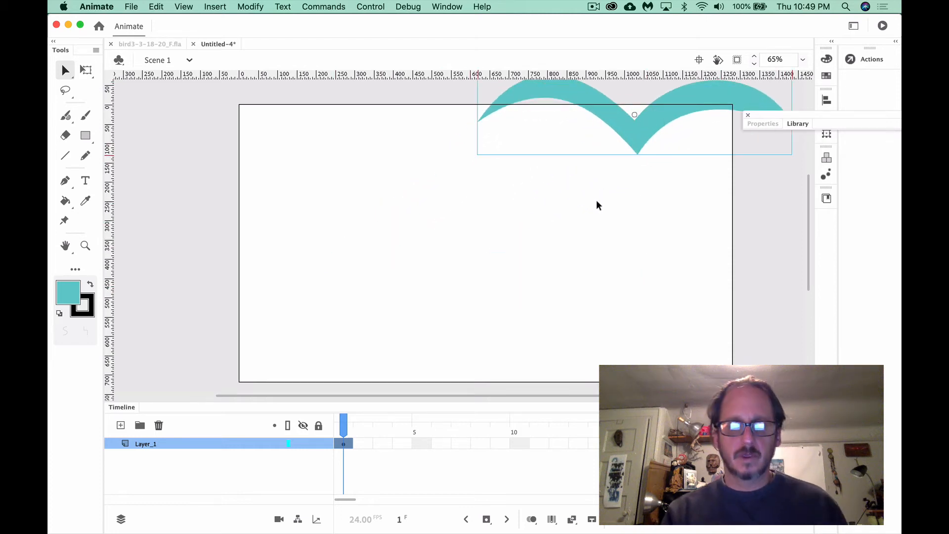
pyautogui.moveTo(597, 200); pyautogui.dragTo(511, 263)
pyautogui.moveTo(553, 201); pyautogui.dragTo(615, 151)
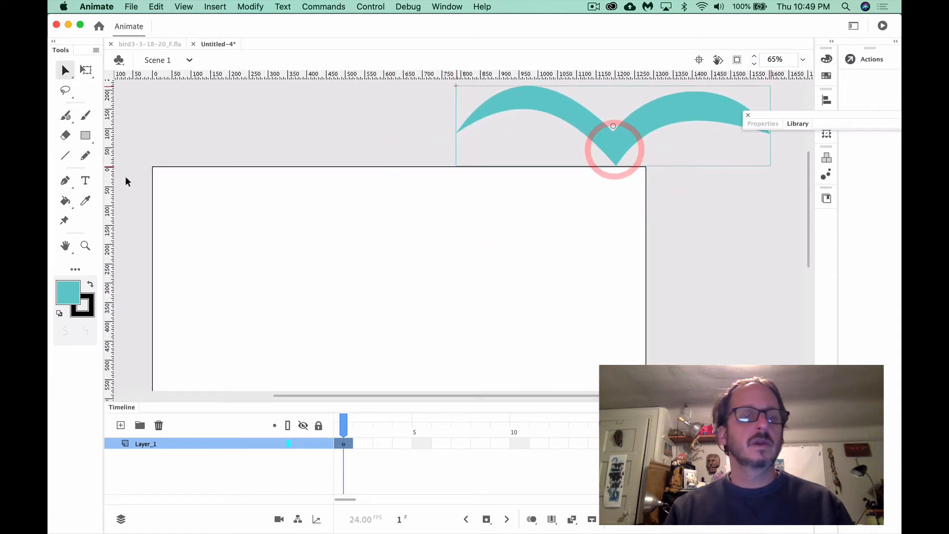
# Scale the bird down to about a quarter of its size with Free Transform and tilt it slightly clockwise above the stage's upper-right corner
pyautogui.click(86, 70)
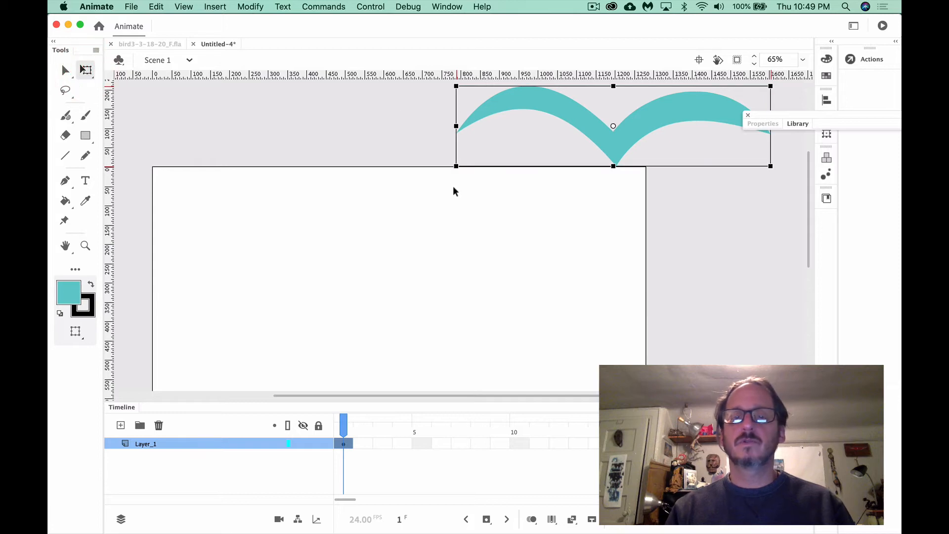
pyautogui.moveTo(457, 166); pyautogui.dragTo(520, 140)
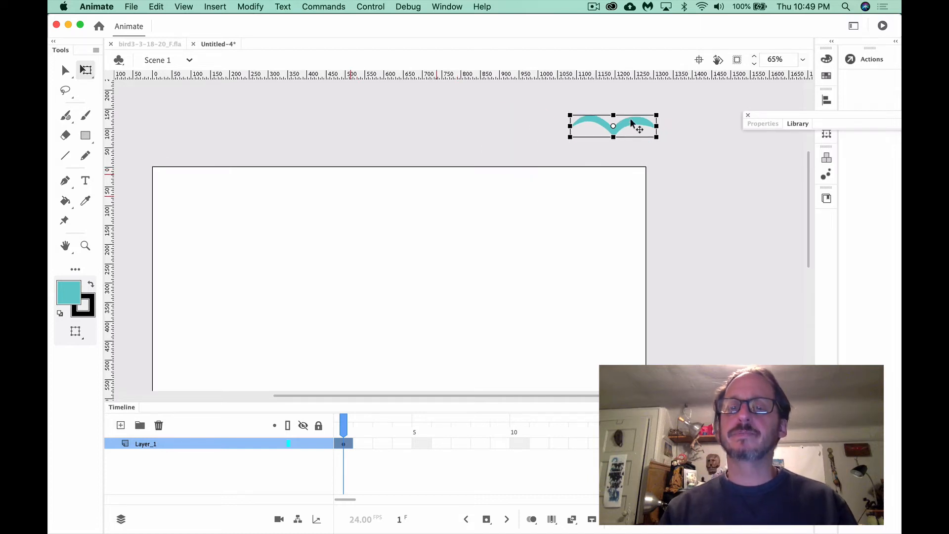
pyautogui.moveTo(632, 123); pyautogui.dragTo(644, 146)
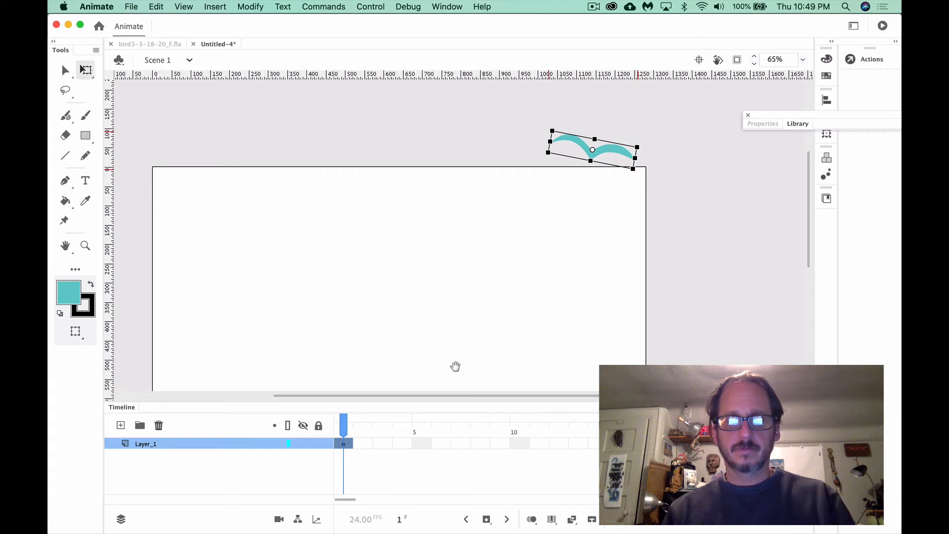
pyautogui.moveTo(452, 365); pyautogui.dragTo(517, 305)
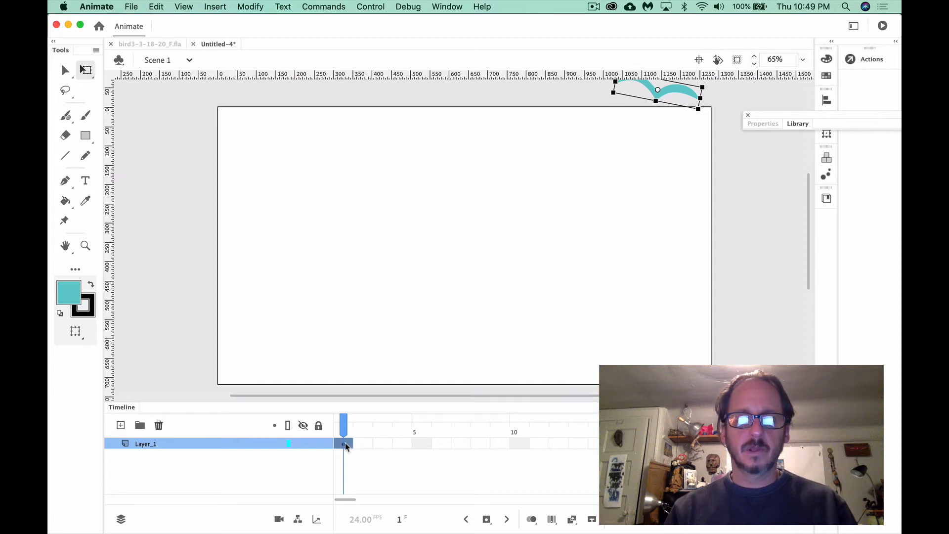
# Create a classic tween on Layer_1's first frame and extend the layer's frames to frame 96
pyautogui.rightClick(346, 446)
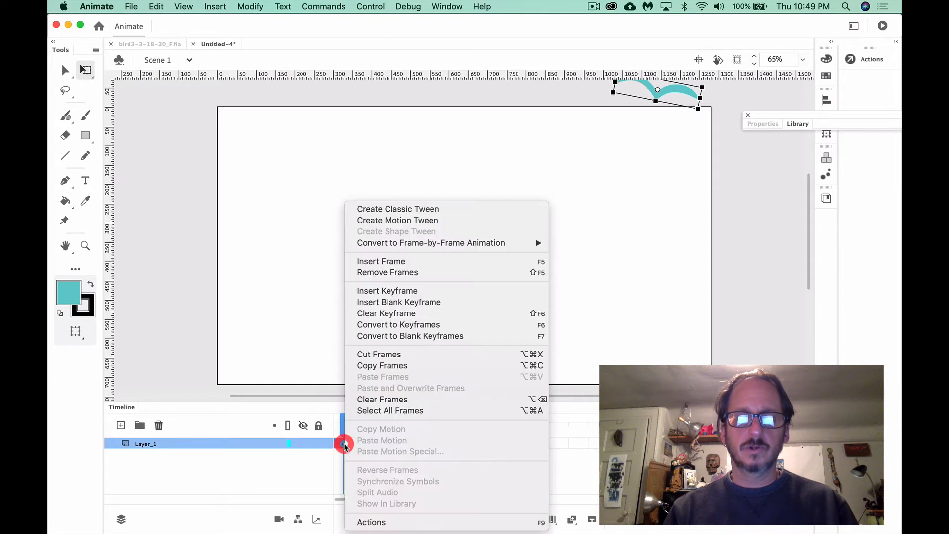
pyautogui.click(413, 210)
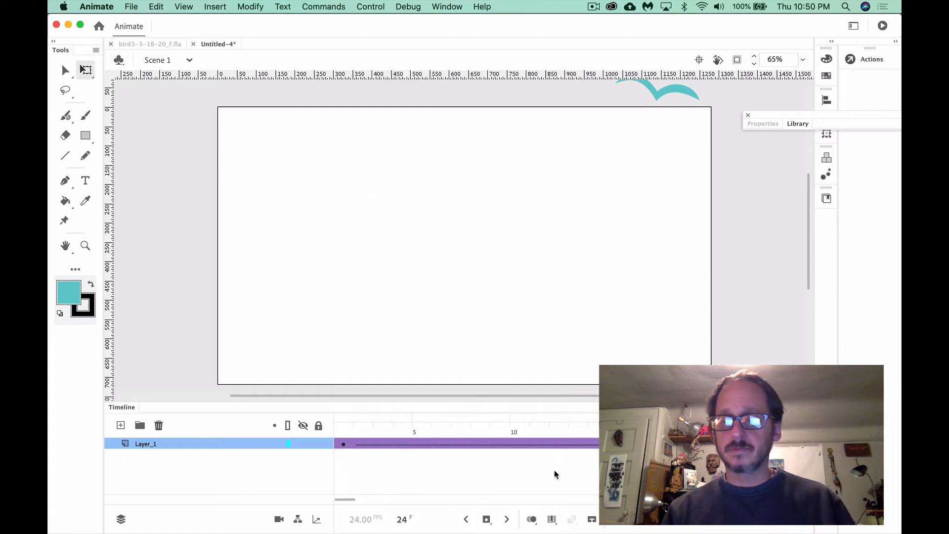
pyautogui.hscroll(3, 553, 472)
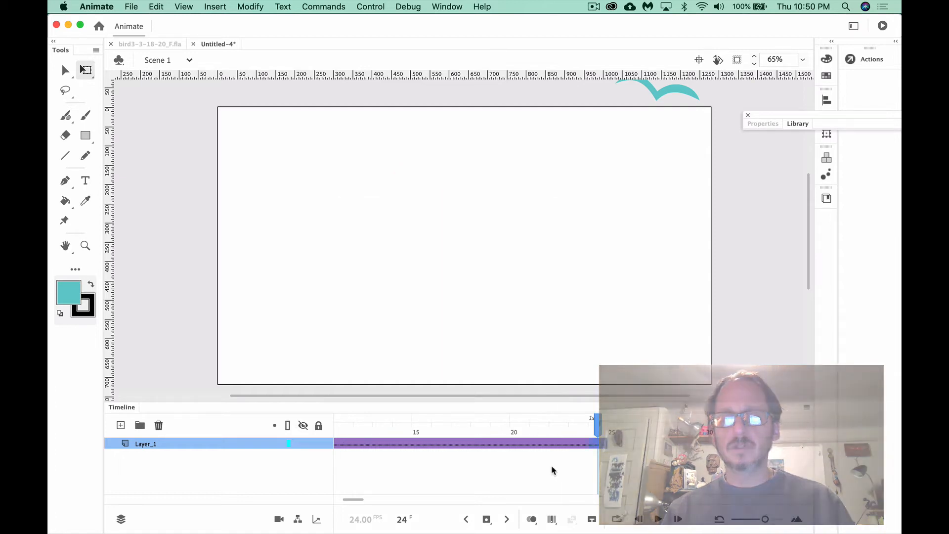
pyautogui.hscroll(5, 554, 471)
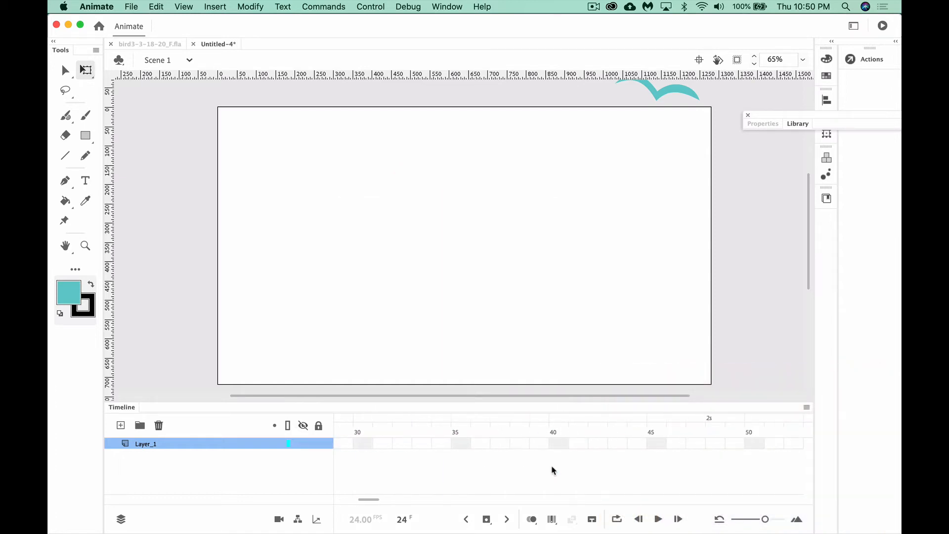
pyautogui.hscroll(5, 554, 471)
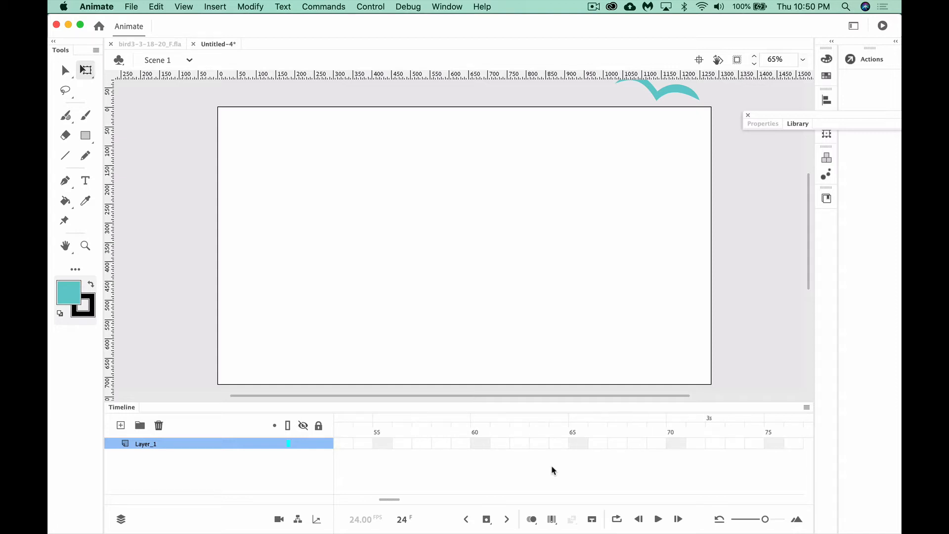
pyautogui.hscroll(3, 553, 471)
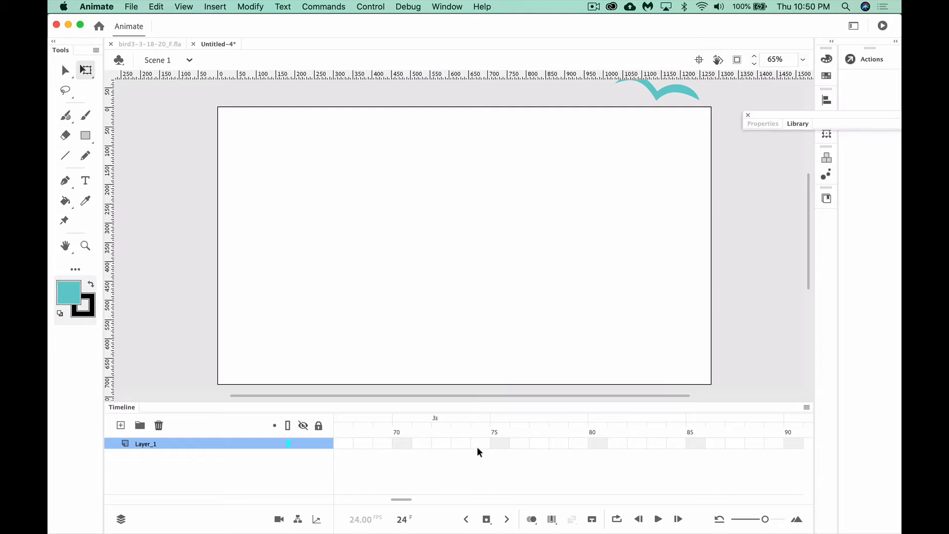
pyautogui.hscroll(2, 508, 452)
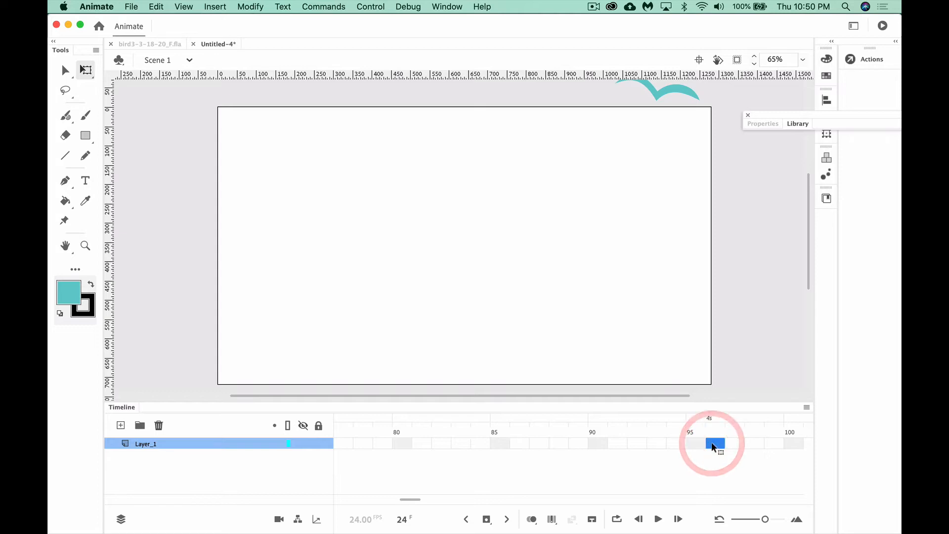
pyautogui.press('F5')
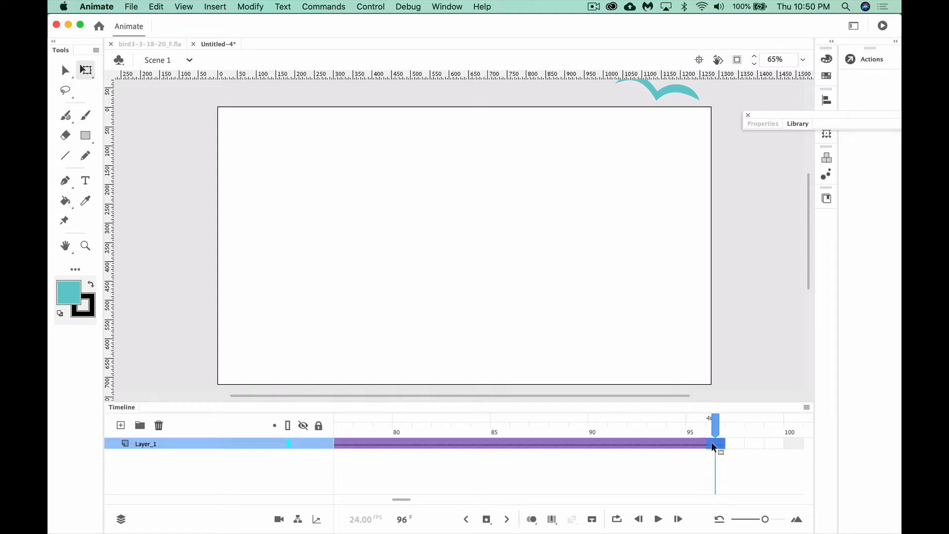
# Insert a keyframe at frame 48 and move the bird just left of and below the stage centre, tilted slightly counterclockwise
pyautogui.moveTo(765, 519); pyautogui.dragTo(748, 520)
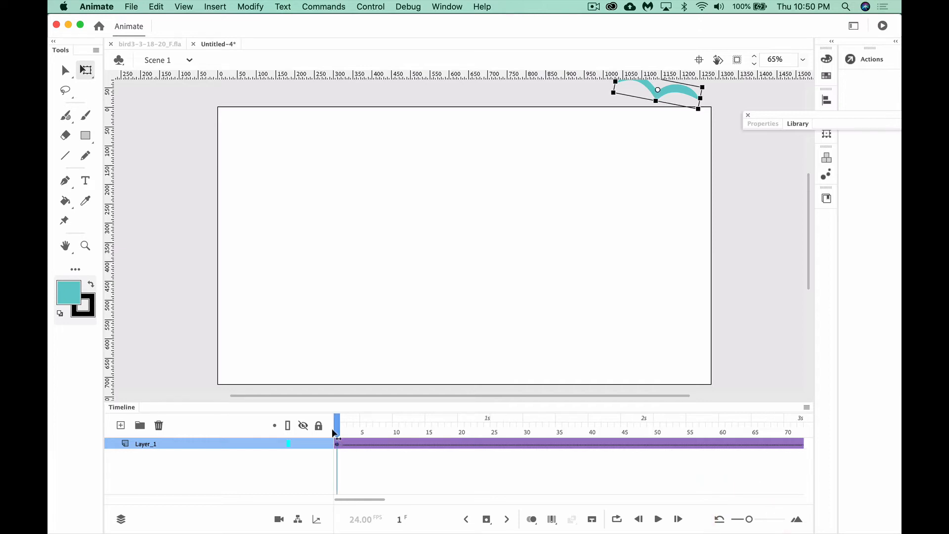
pyautogui.moveTo(334, 433); pyautogui.dragTo(644, 421)
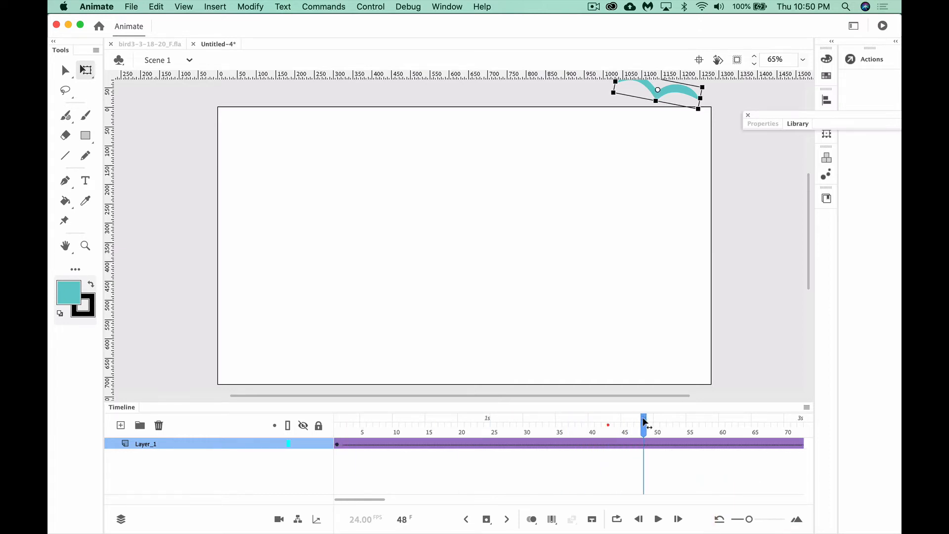
pyautogui.click(643, 444)
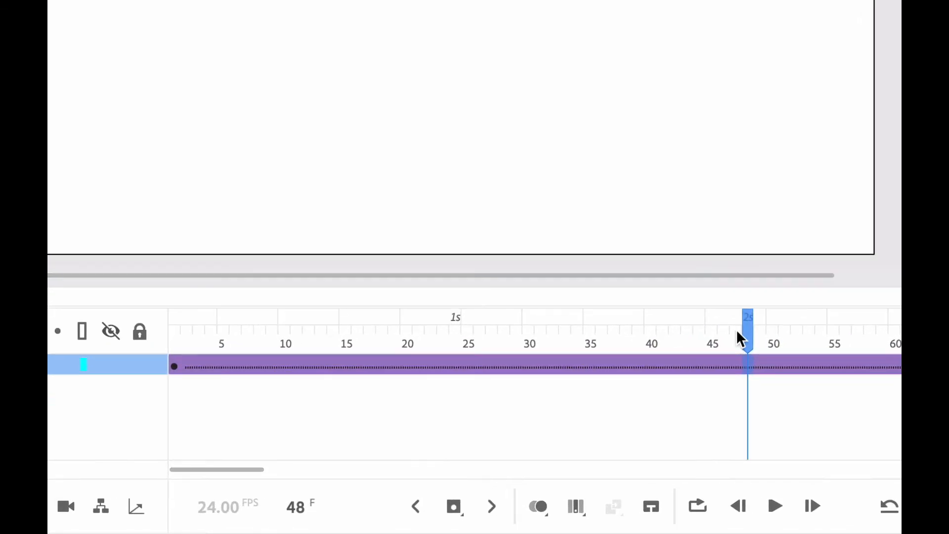
pyautogui.click(746, 367)
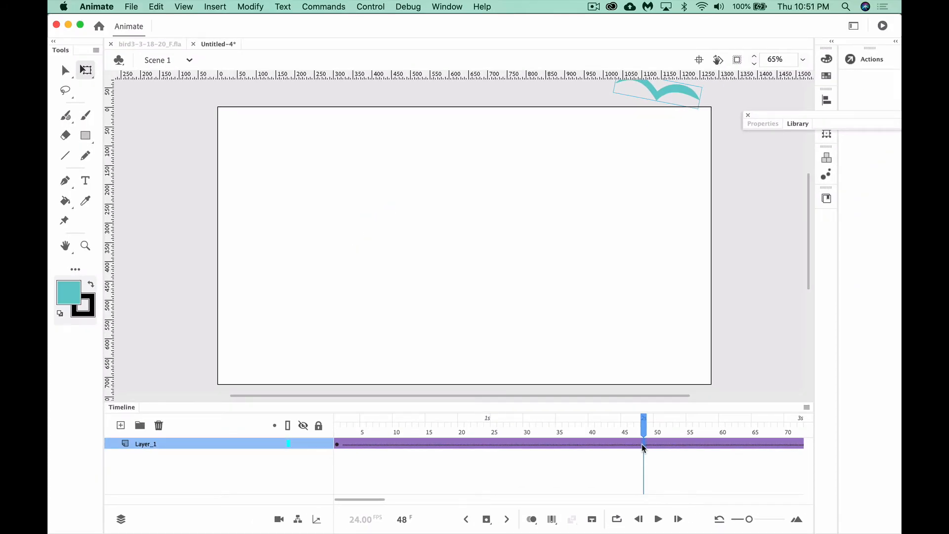
pyautogui.press('F6')
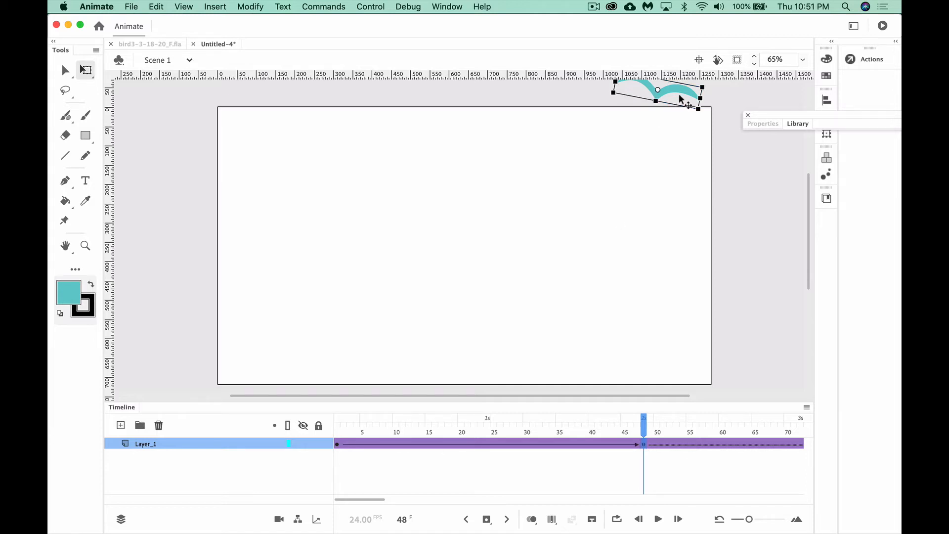
pyautogui.moveTo(676, 93); pyautogui.dragTo(447, 237)
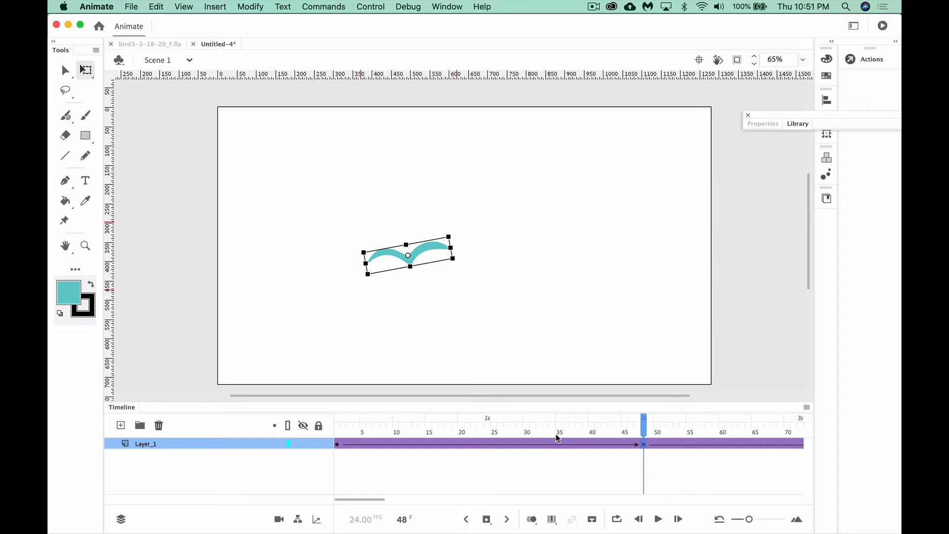
# At frame 96, move the bird to the stage's lower edge, right of centre, and enlarge it to about twice its size
pyautogui.hscroll(10, 563, 446)
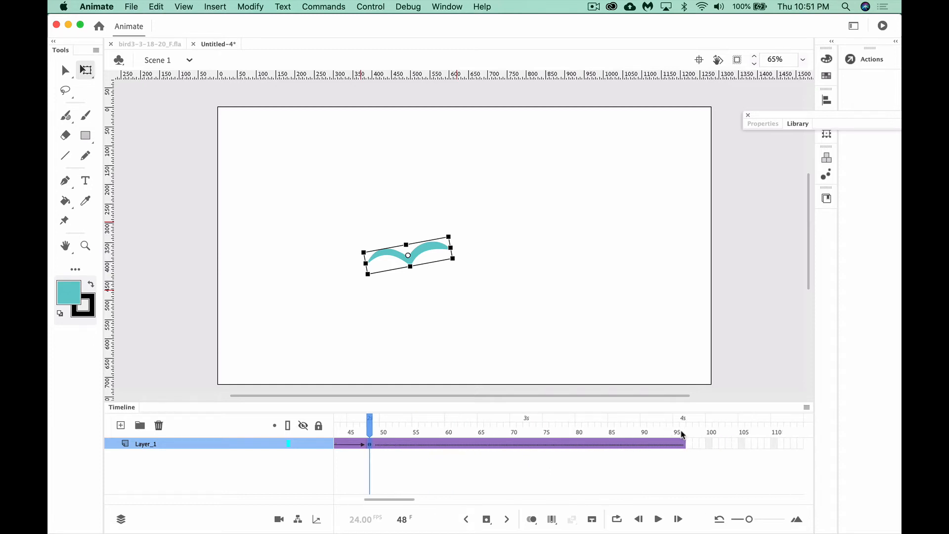
pyautogui.click(683, 433)
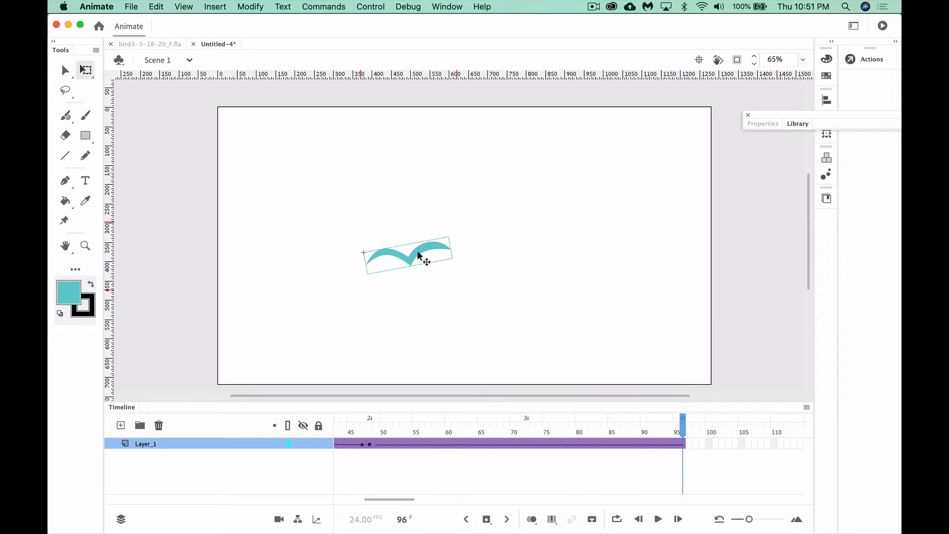
pyautogui.moveTo(417, 250); pyautogui.dragTo(659, 336)
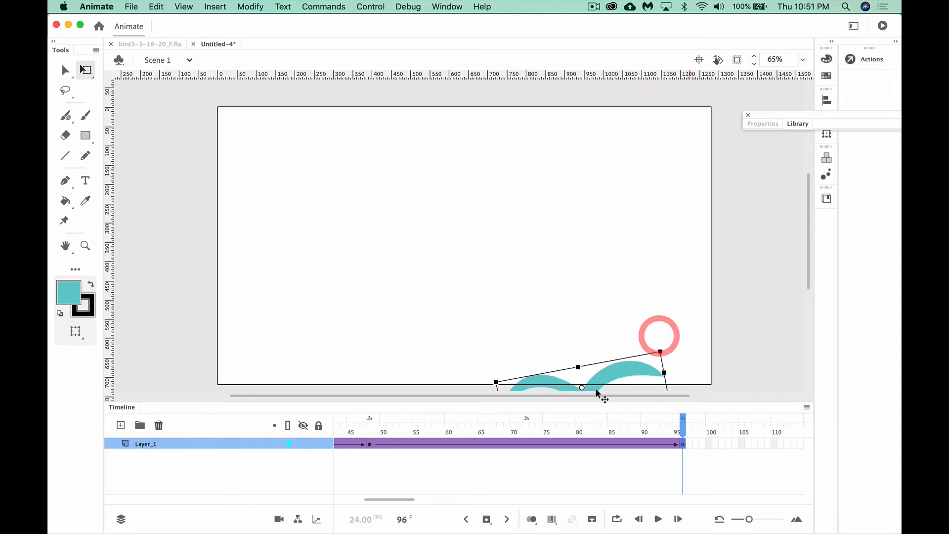
# Play the bird animation from frame 1 to check its motion, and stop the playback
pyautogui.hscroll(-10, 561, 471)
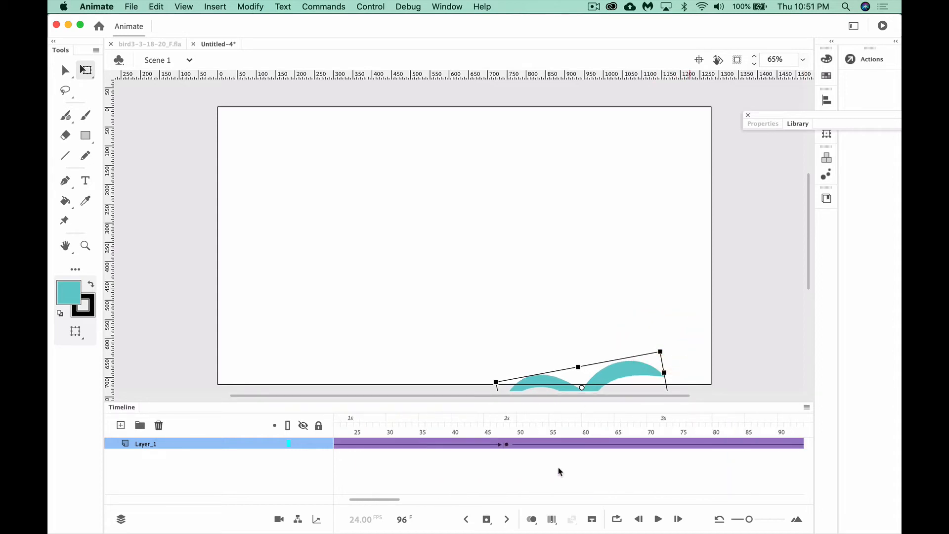
pyautogui.moveTo(369, 418); pyautogui.dragTo(285, 426)
pyautogui.press('Return')
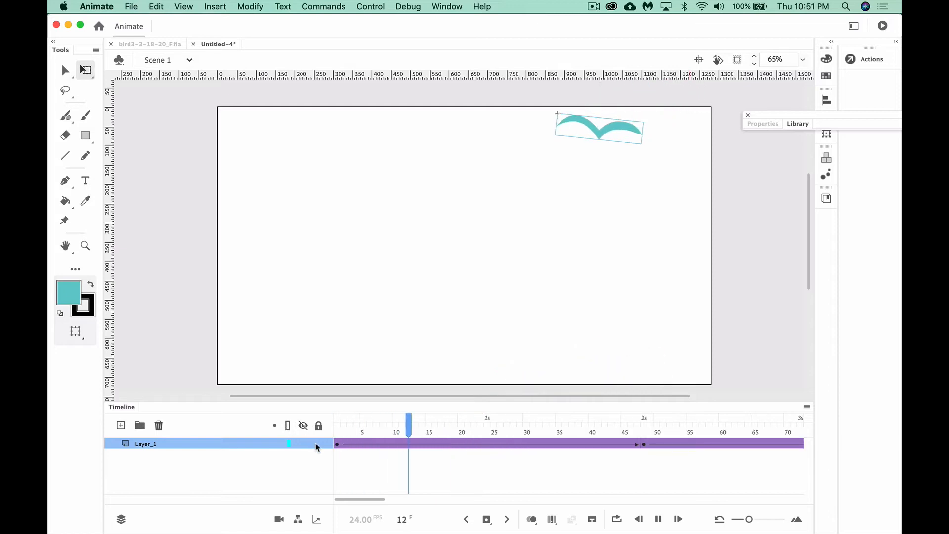
pyautogui.click(367, 484)
pyautogui.click(375, 500)
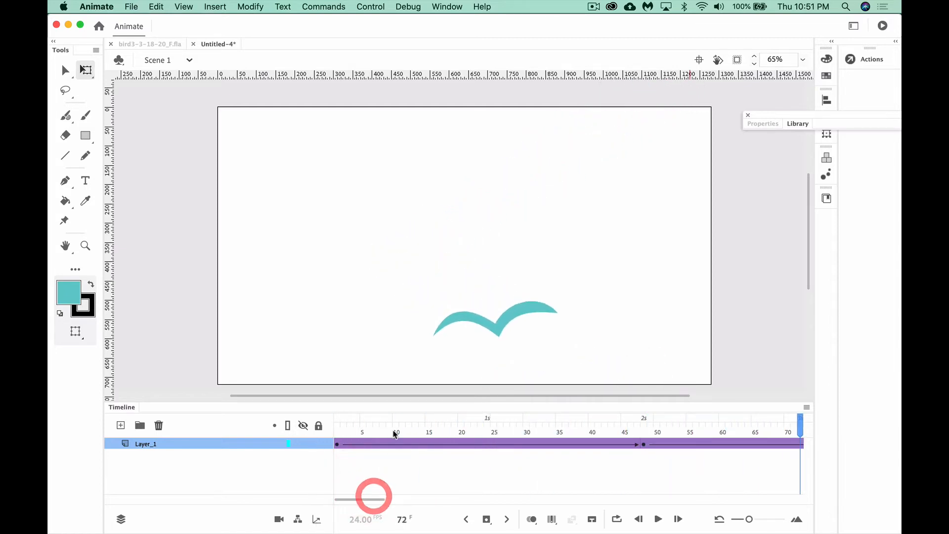
# Scale the bird down to about half its size at frame 1 and play the animation through
pyautogui.moveTo(395, 433); pyautogui.dragTo(316, 437)
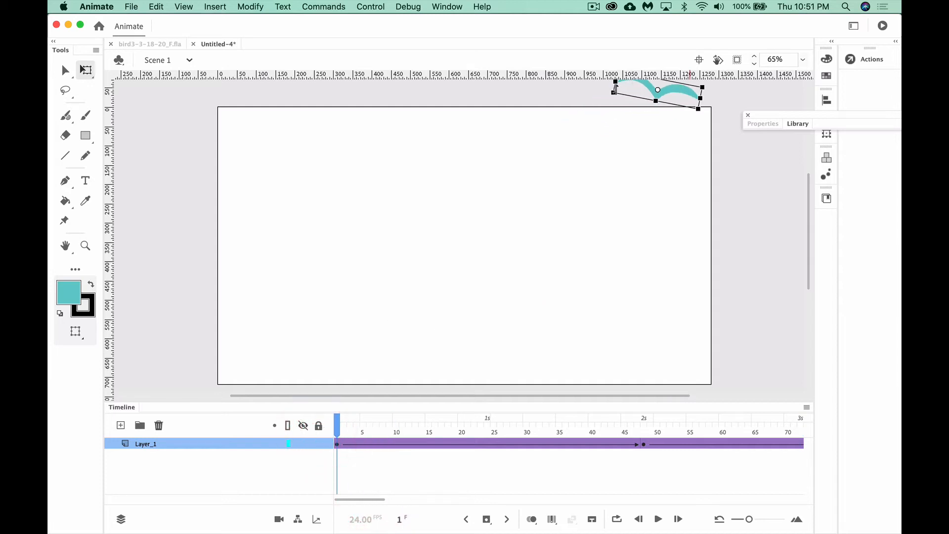
pyautogui.moveTo(613, 92); pyautogui.dragTo(636, 89)
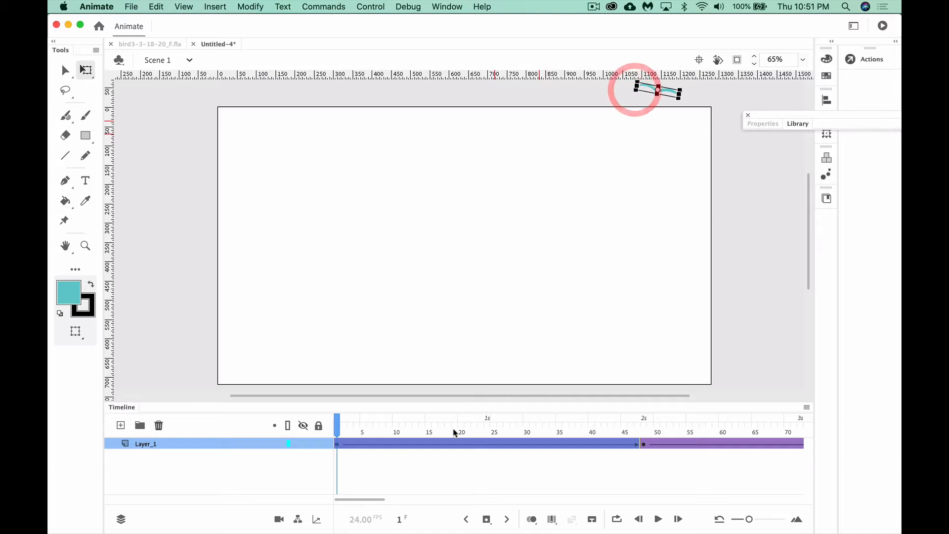
pyautogui.moveTo(344, 424); pyautogui.dragTo(300, 426)
pyautogui.press('Return')
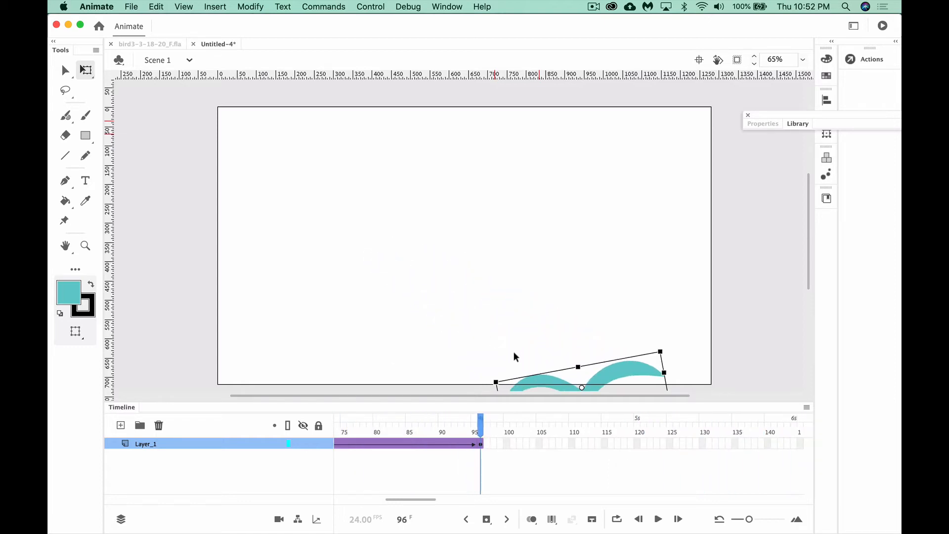
# At frame 96, rotate the bird clockwise until it is nearly level and lower it slightly past the stage's bottom edge
pyautogui.moveTo(665, 349); pyautogui.dragTo(674, 360)
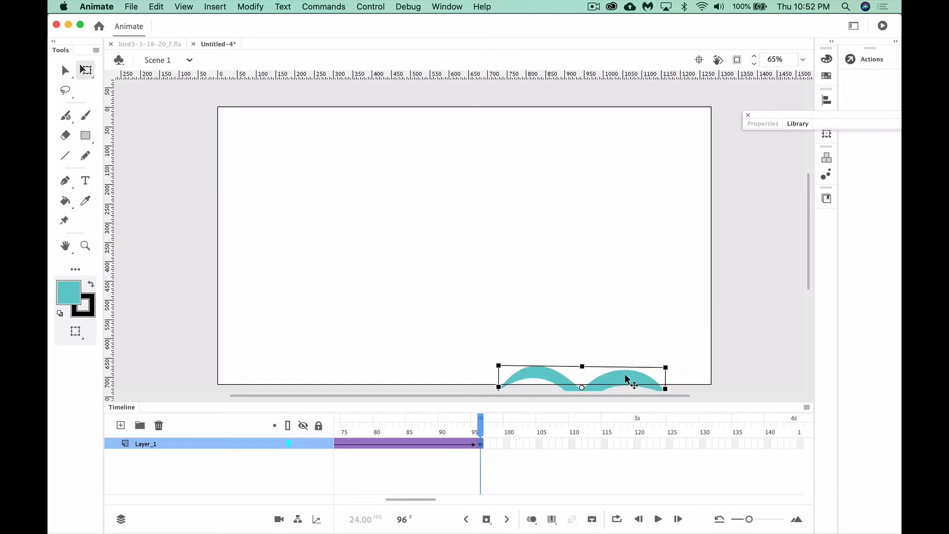
pyautogui.moveTo(627, 381); pyautogui.dragTo(629, 390)
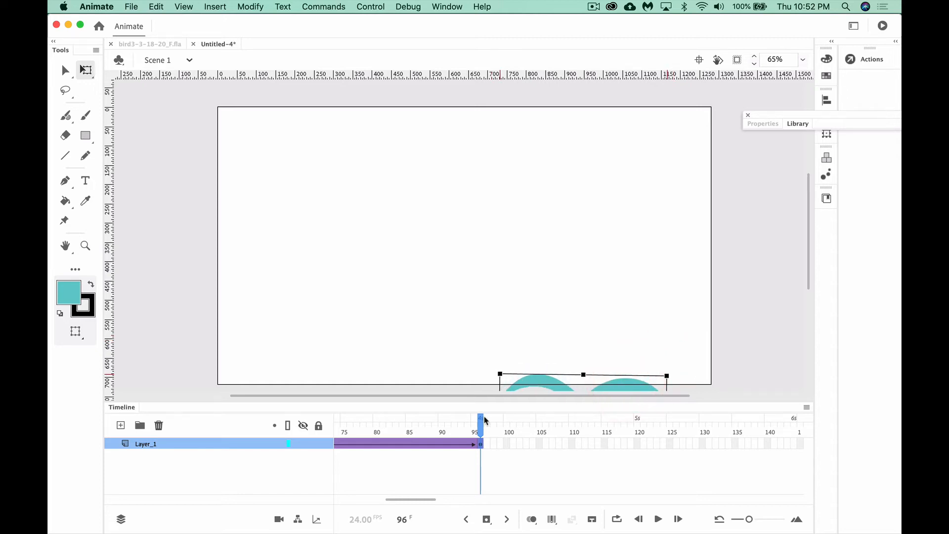
# Replay the whole animation from frame 1 to check the bird's revised flight path
pyautogui.moveTo(484, 417); pyautogui.dragTo(201, 437)
pyautogui.press('Return')
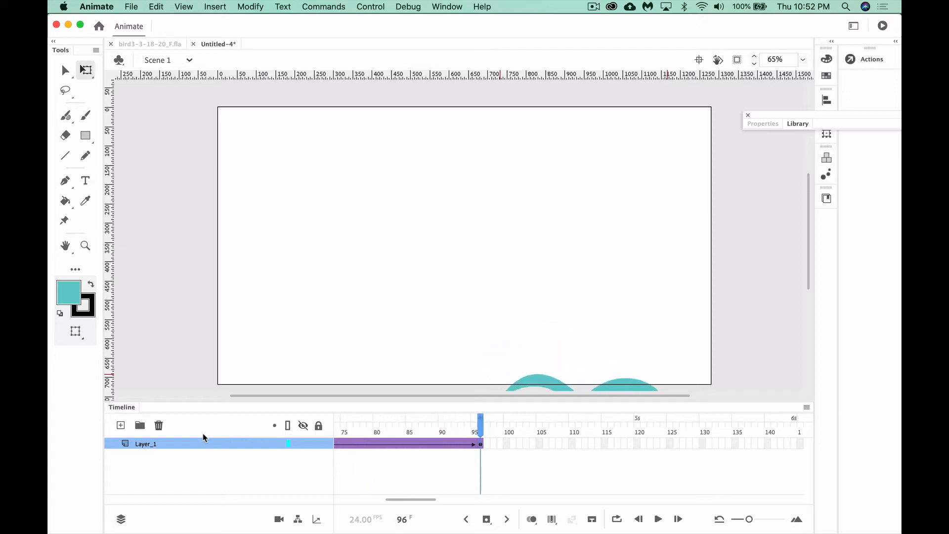
pyautogui.press('Return')
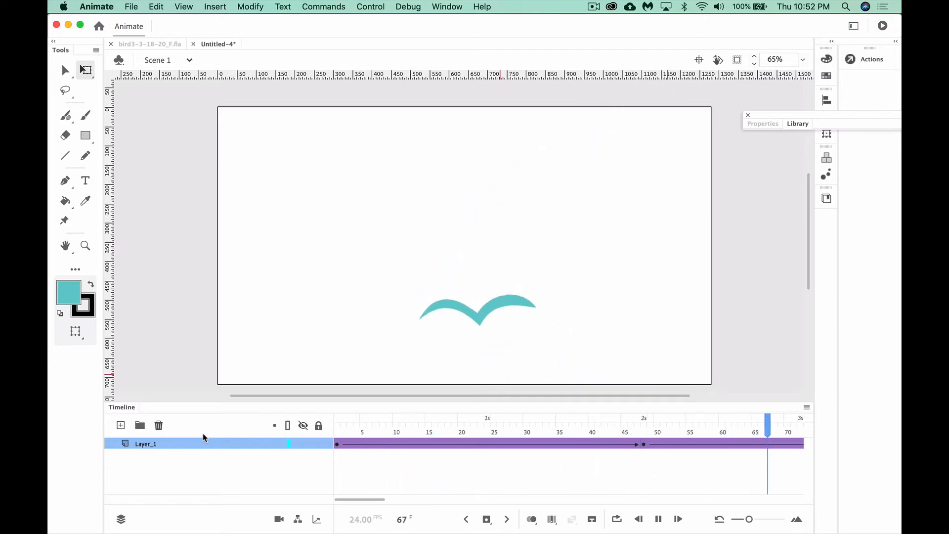
pyautogui.press('Return')
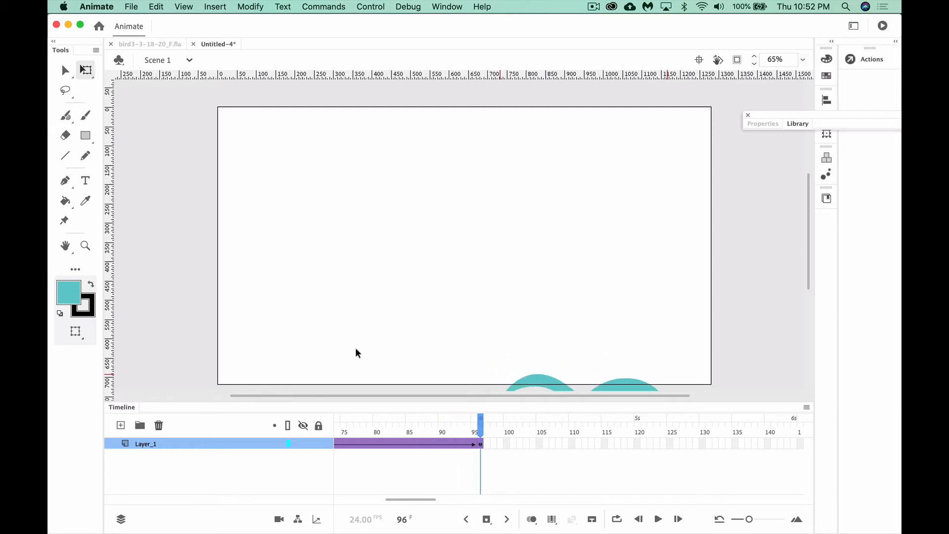
# Set the stage background colour to cyan #00FFFF and replay the bird animation from frame 1
pyautogui.click(403, 271)
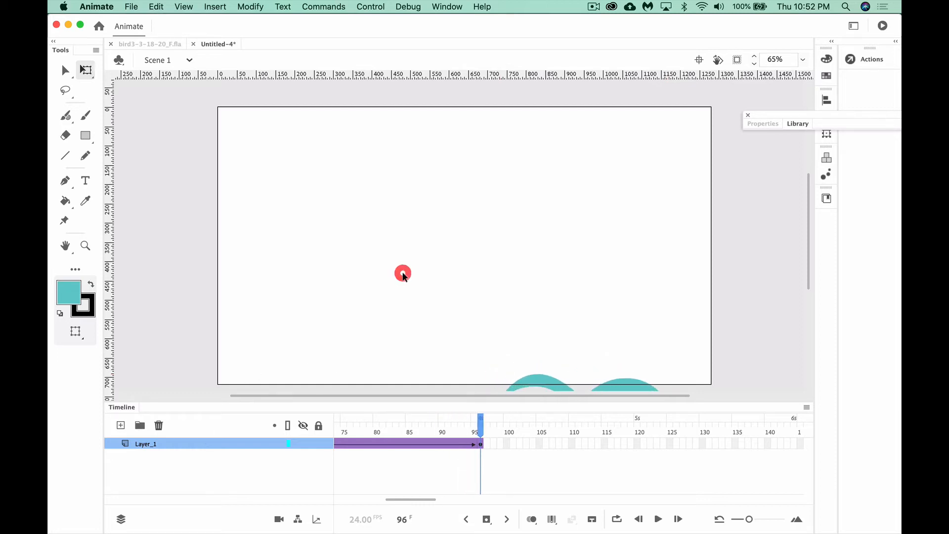
pyautogui.click(755, 125)
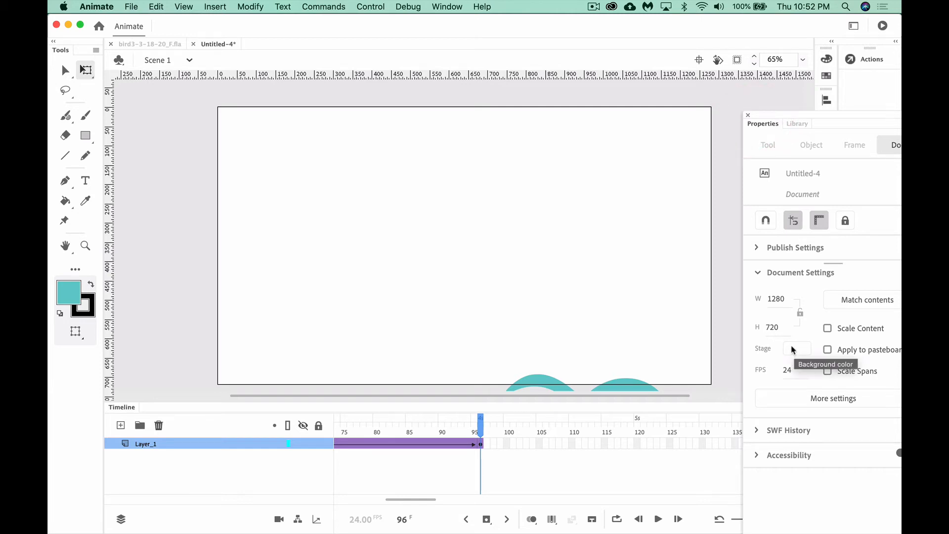
pyautogui.click(579, 272)
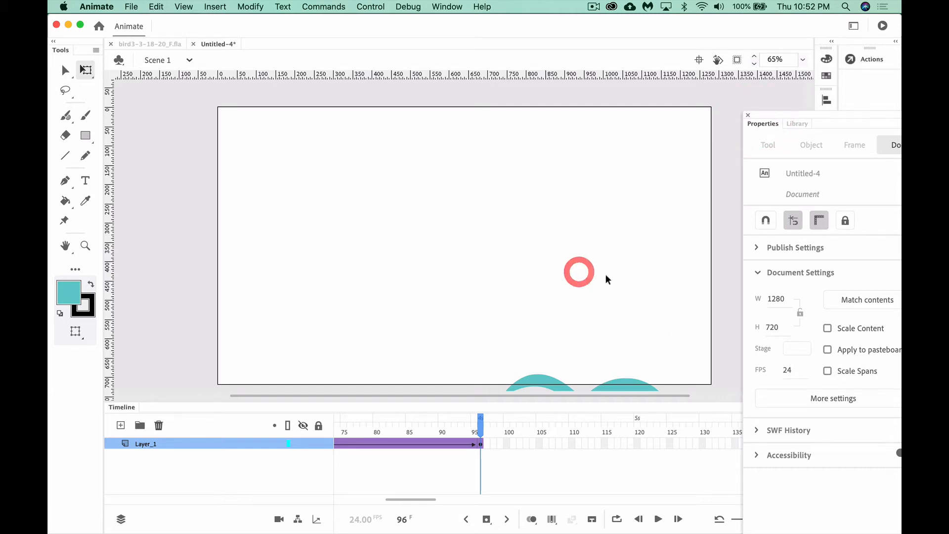
pyautogui.click(796, 348)
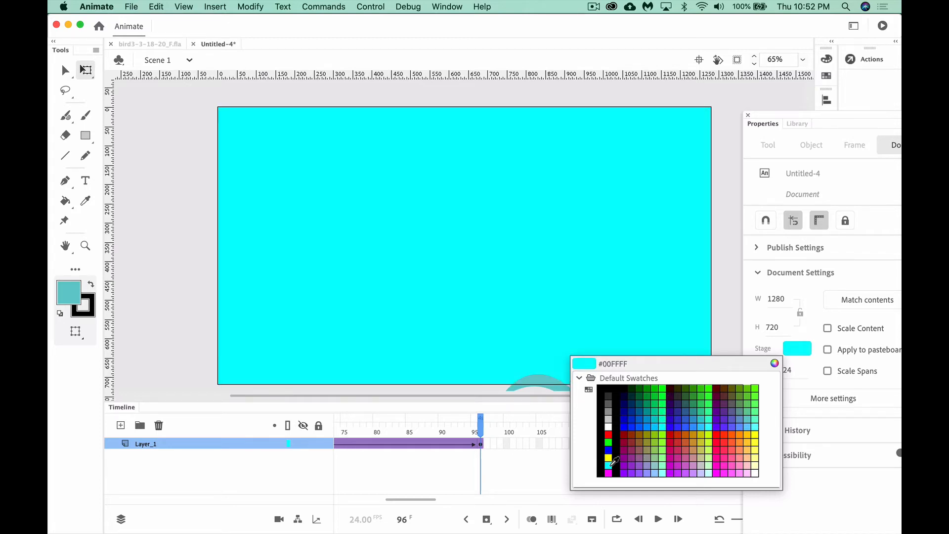
pyautogui.click(611, 465)
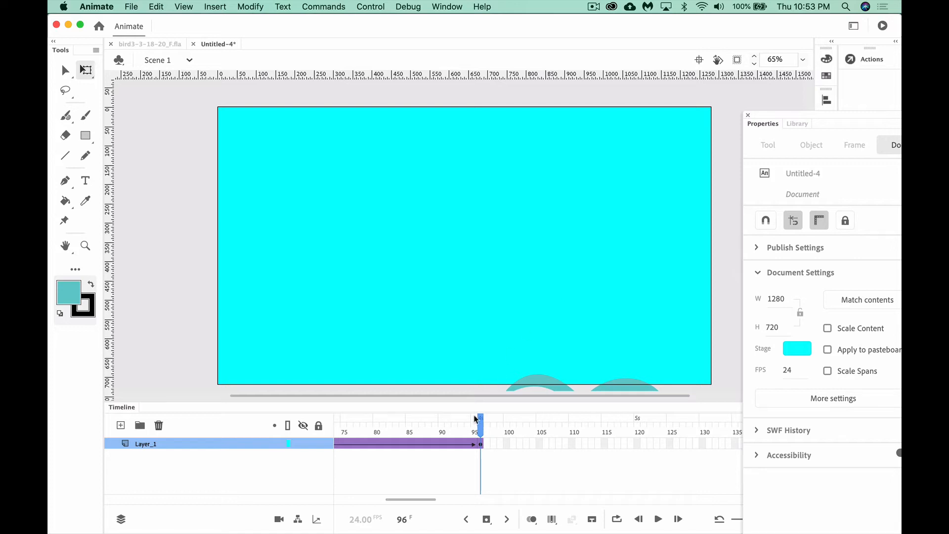
pyautogui.moveTo(482, 428); pyautogui.dragTo(188, 429)
pyautogui.press('Return')
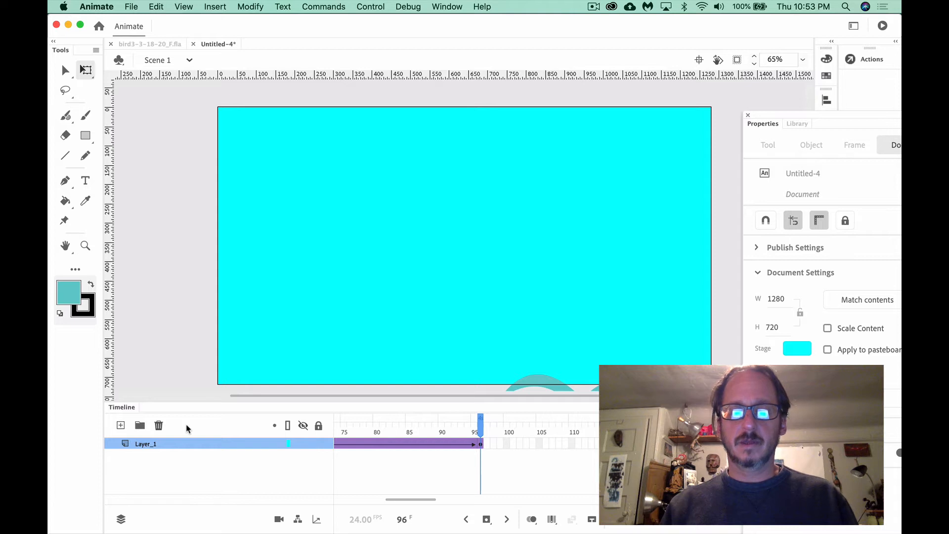
# Save the document as bird-pentool-version.fla in the Class7 folder
pyautogui.press('super+s')
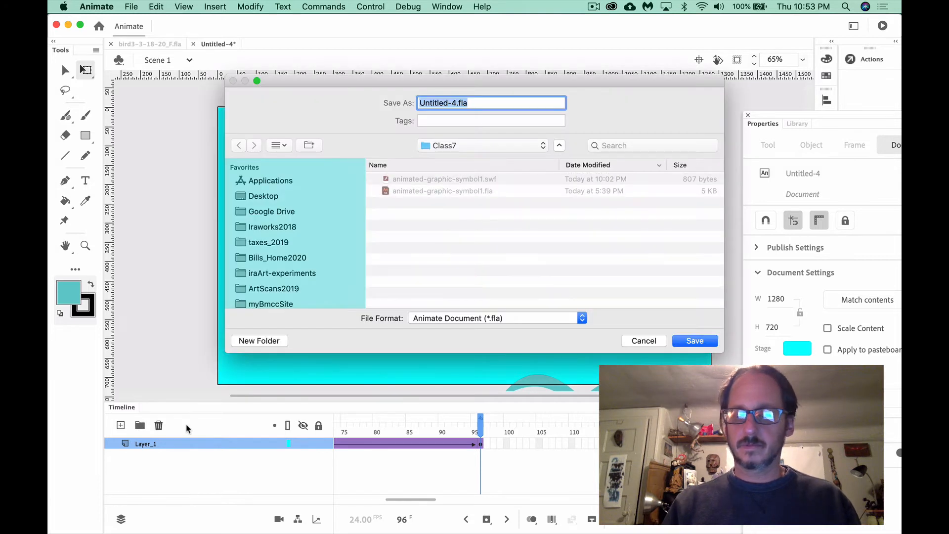
pyautogui.write('bird-')
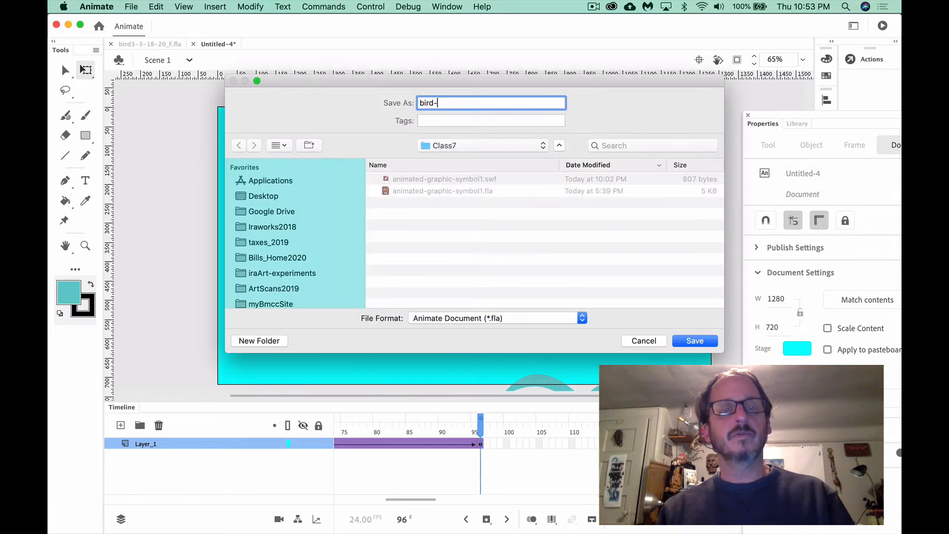
pyautogui.write('pen')
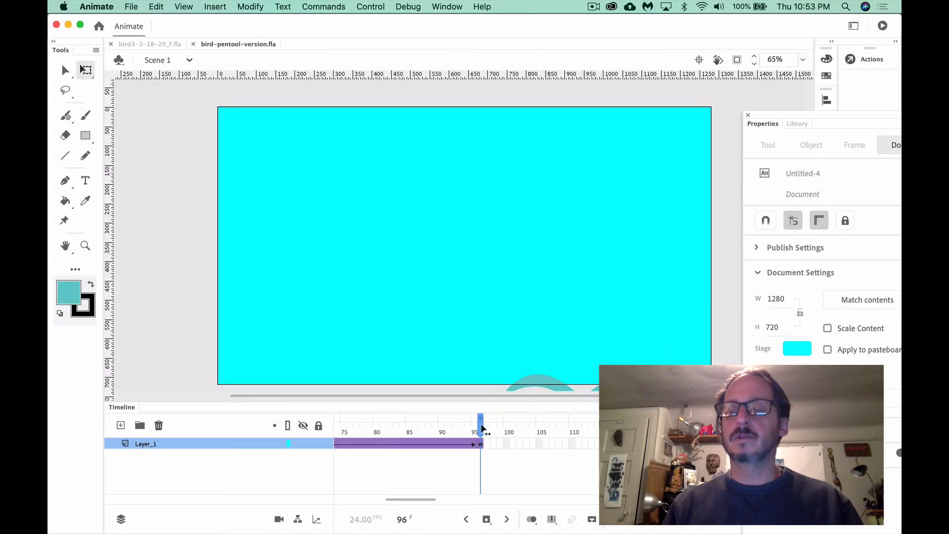
# Return the playhead to frame 1 and open the Bird symbol from the Library for editing
pyautogui.moveTo(481, 427); pyautogui.dragTo(193, 446)
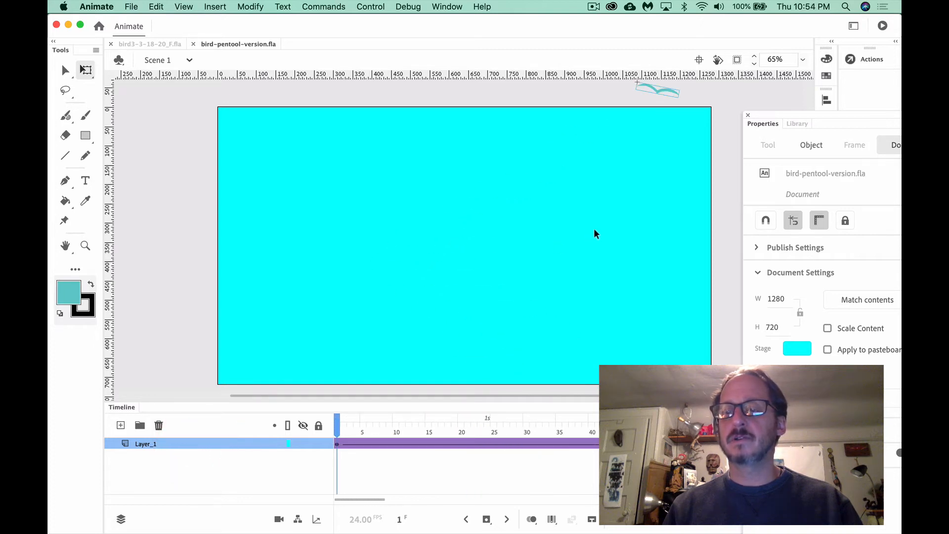
pyautogui.click(797, 123)
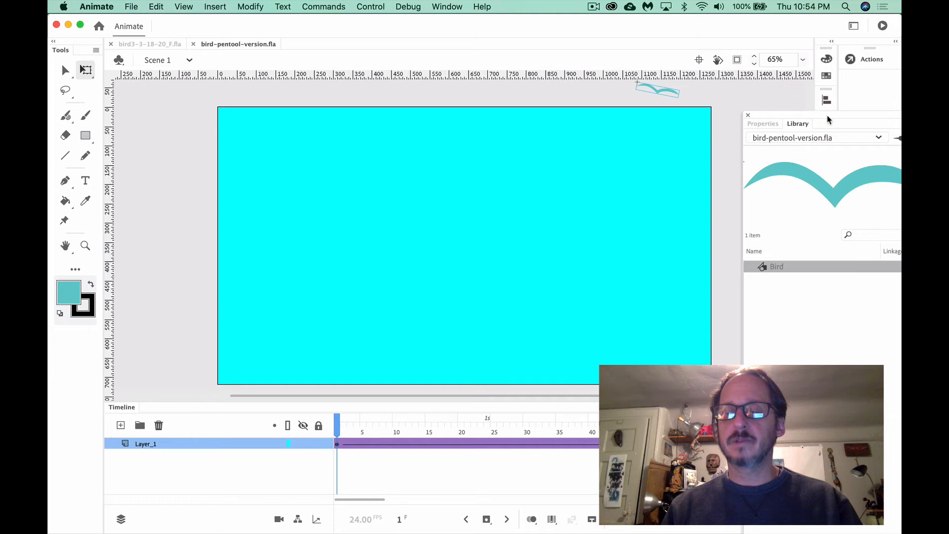
pyautogui.moveTo(798, 123); pyautogui.dragTo(671, 133)
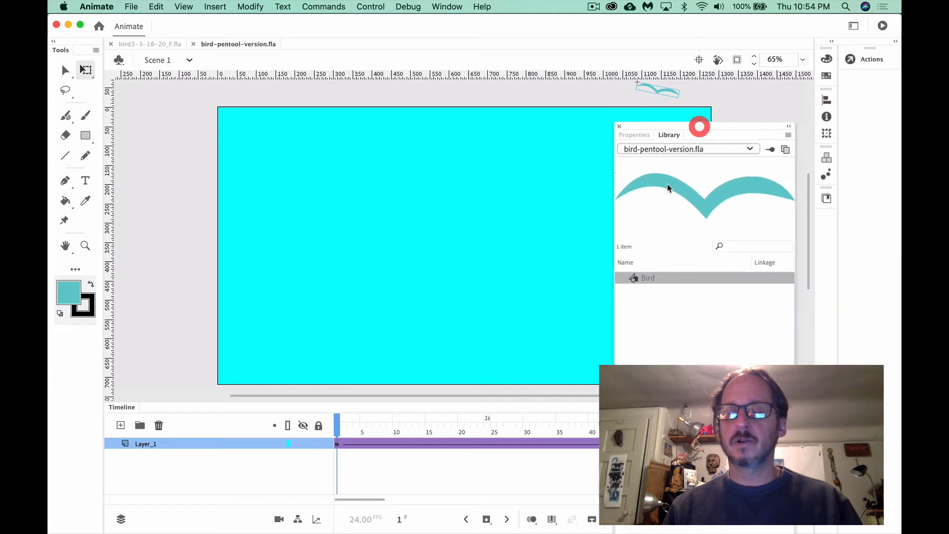
pyautogui.click(633, 277)
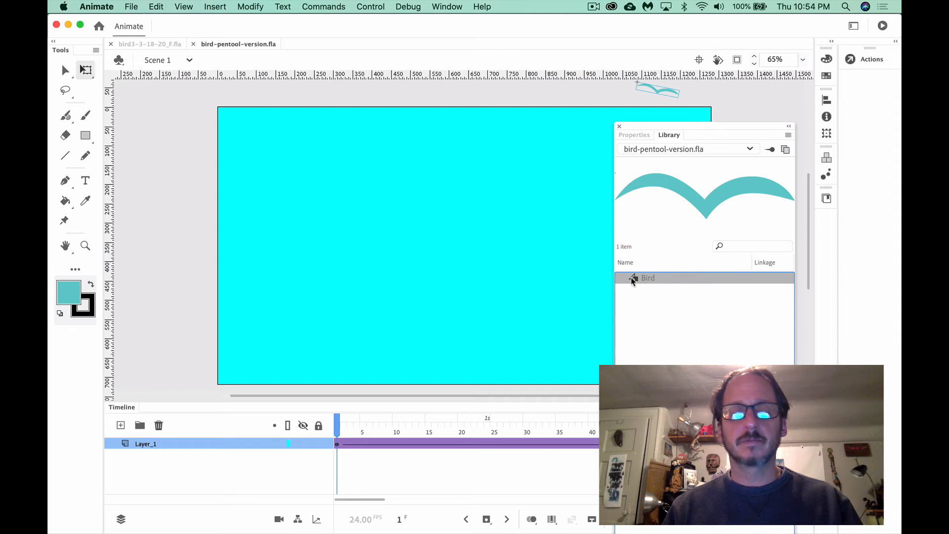
pyautogui.doubleClick(632, 279)
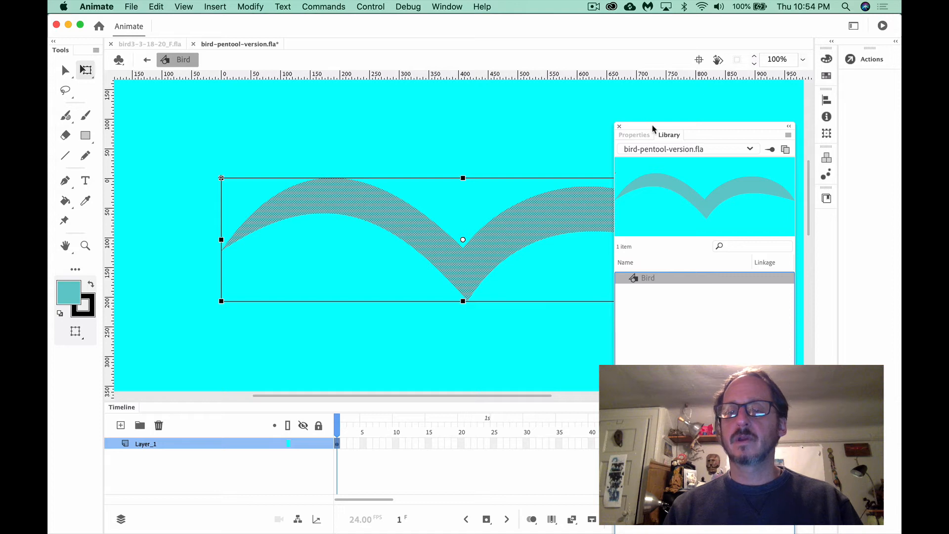
# Uncover the bird by collapsing the Library and insert a keyframe at frame 3 of the Bird symbol's timeline
pyautogui.moveTo(656, 127)
pyautogui.mouseDown()
pyautogui.moveTo(701, 118)
pyautogui.moveTo(709, 98)
pyautogui.mouseUp()
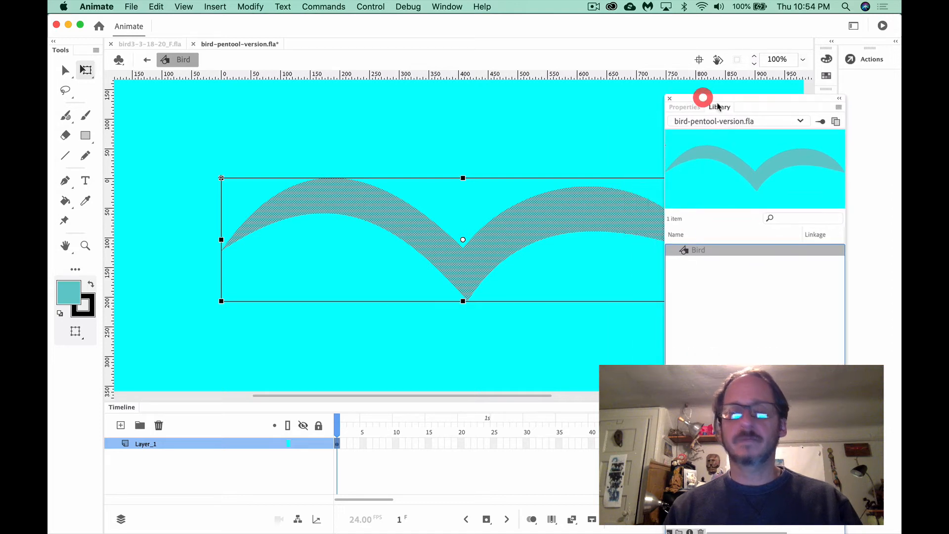
pyautogui.click(720, 108)
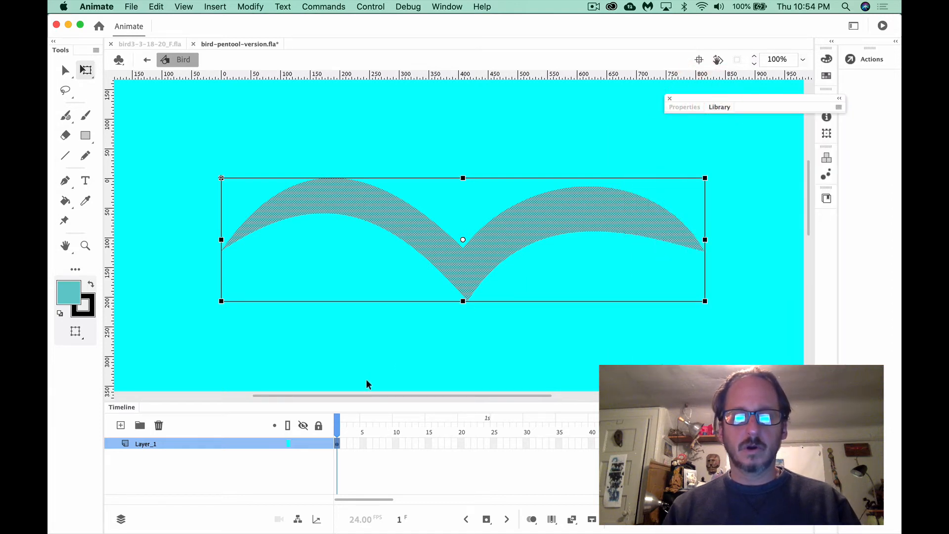
pyautogui.click(350, 445)
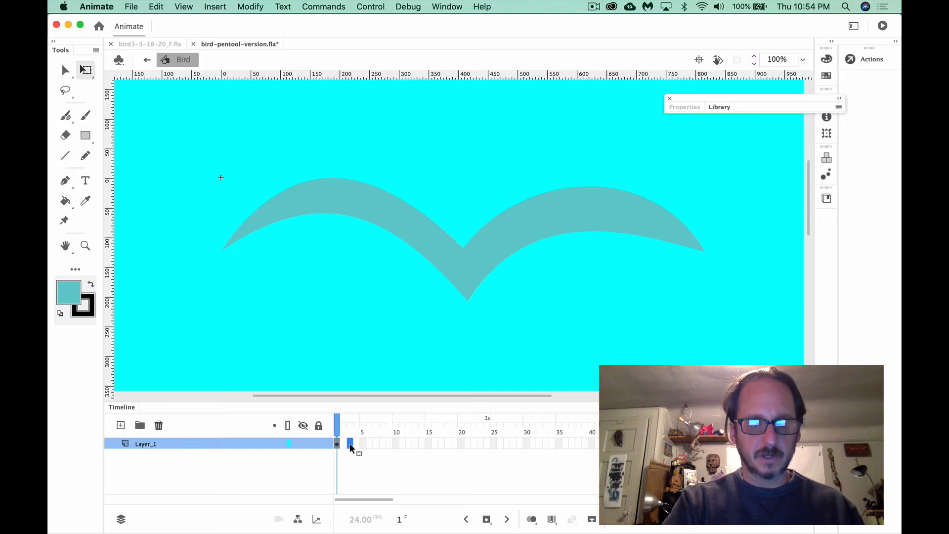
pyautogui.press('F6')
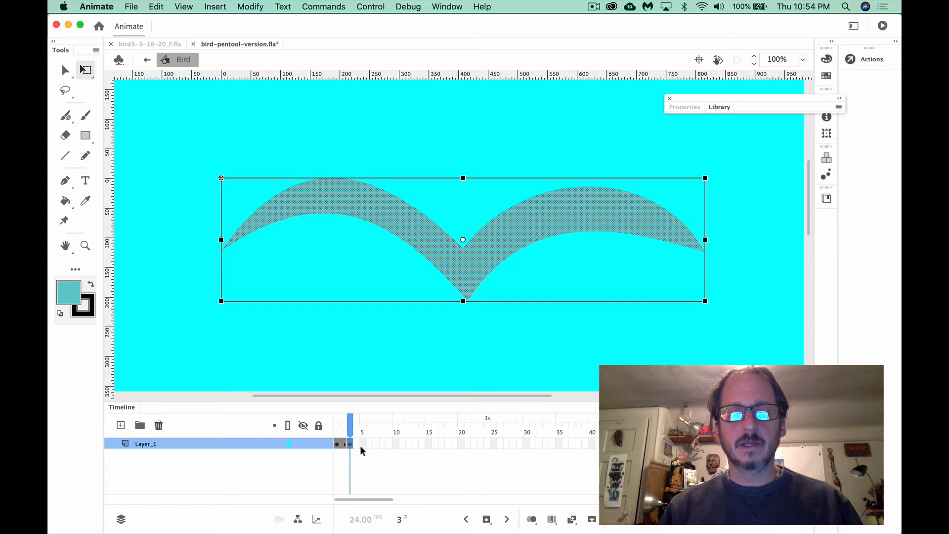
# At frame 3, use the Subselection tool to move the bird's left wing tip slightly up and outward
pyautogui.click(369, 366)
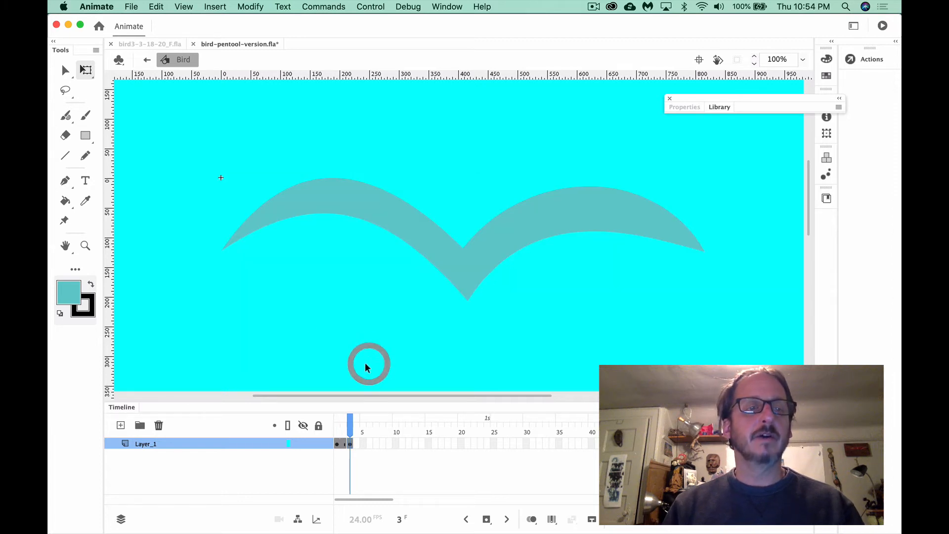
pyautogui.click(68, 73)
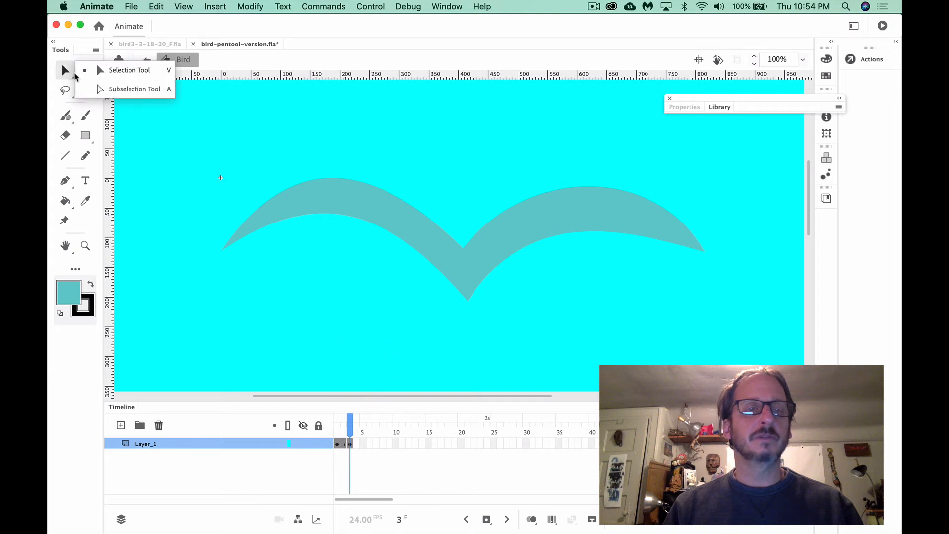
pyautogui.click(103, 88)
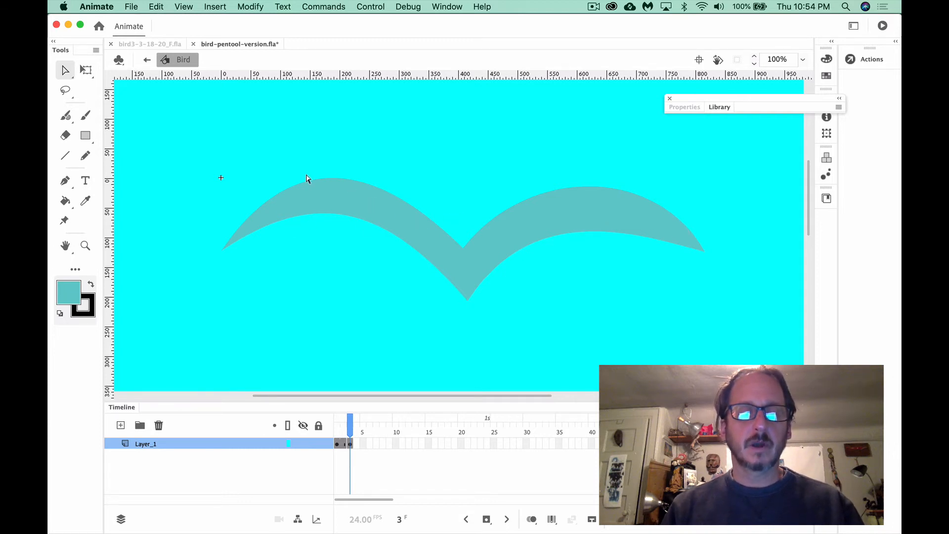
pyautogui.click(223, 253)
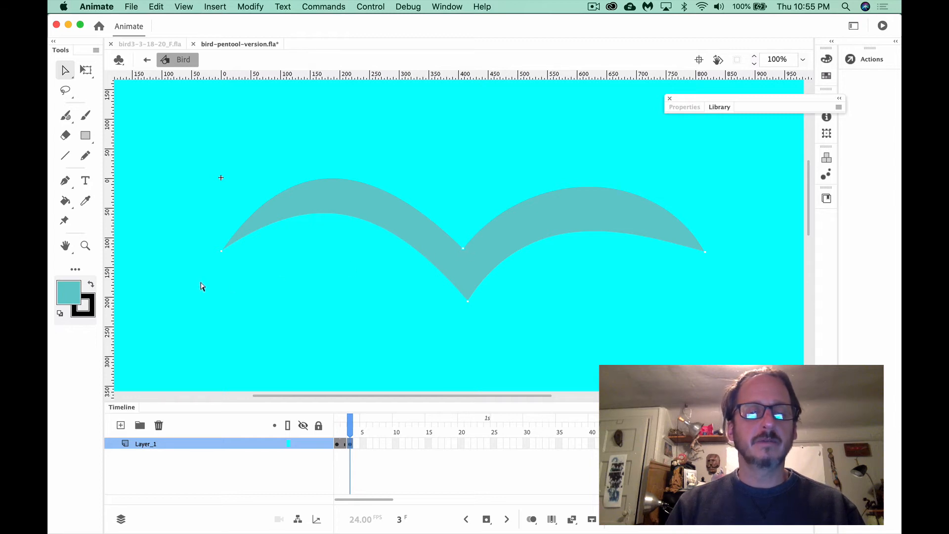
pyautogui.click(223, 253)
pyautogui.moveTo(214, 238); pyautogui.dragTo(208, 239)
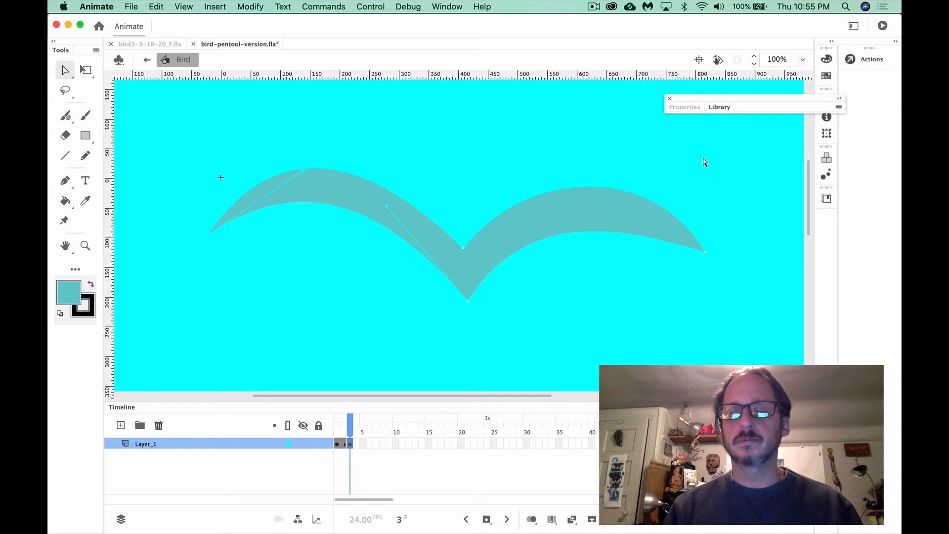
# Change the stage background colour to yellow #FFFF33 and collapse the Properties to uncover the bird
pyautogui.click(685, 107)
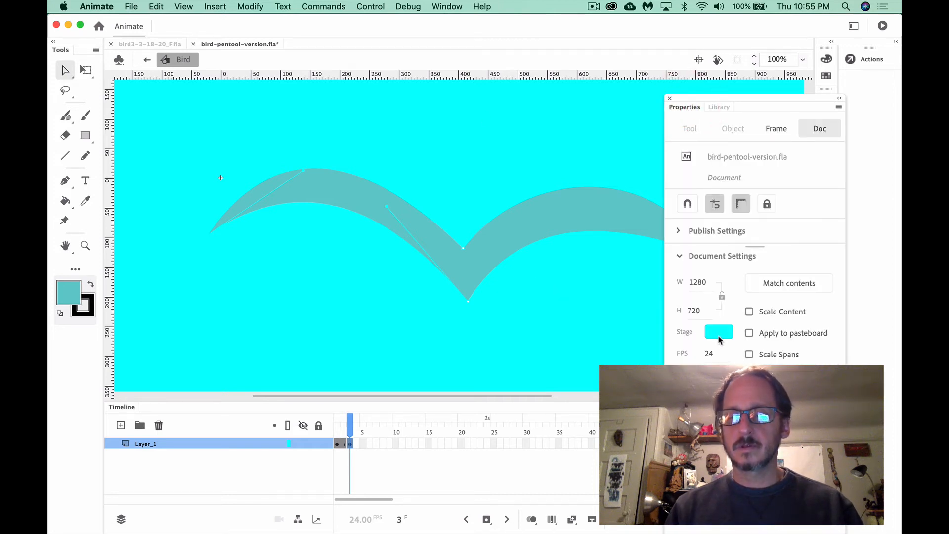
pyautogui.click(720, 334)
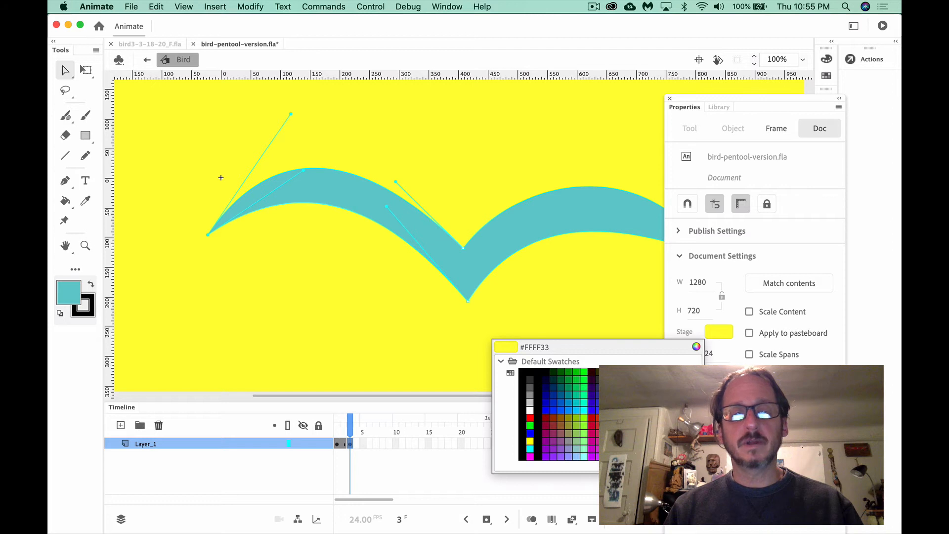
pyautogui.click(677, 425)
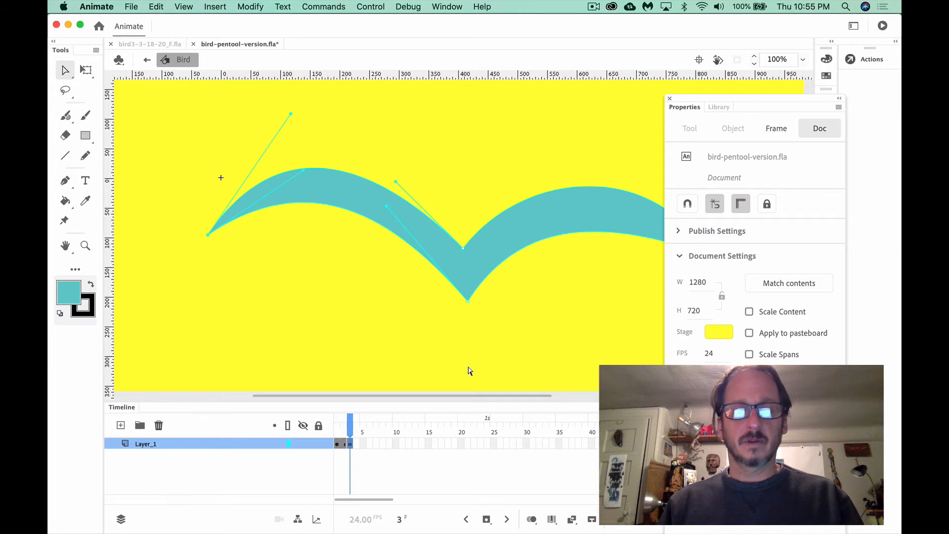
pyautogui.scroll(-5, 469, 371)
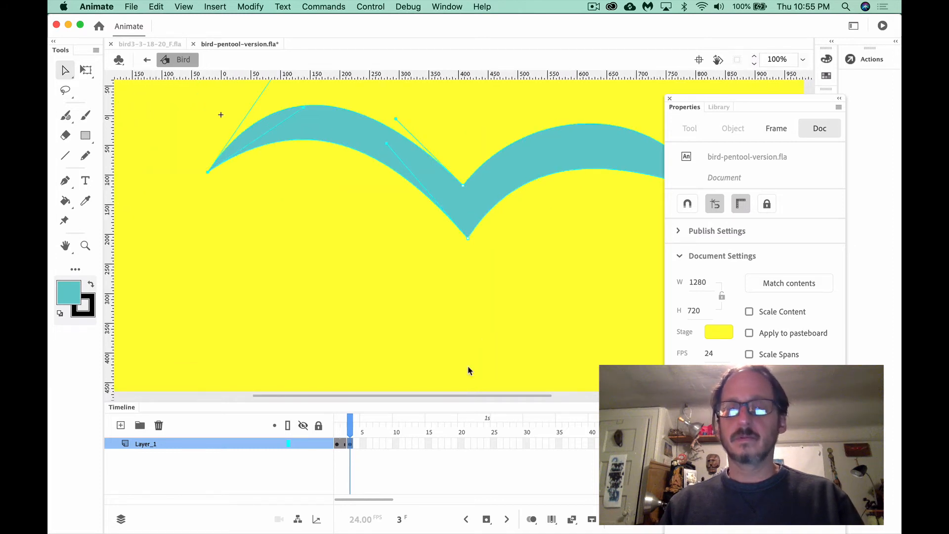
pyautogui.hscroll(3, 469, 371)
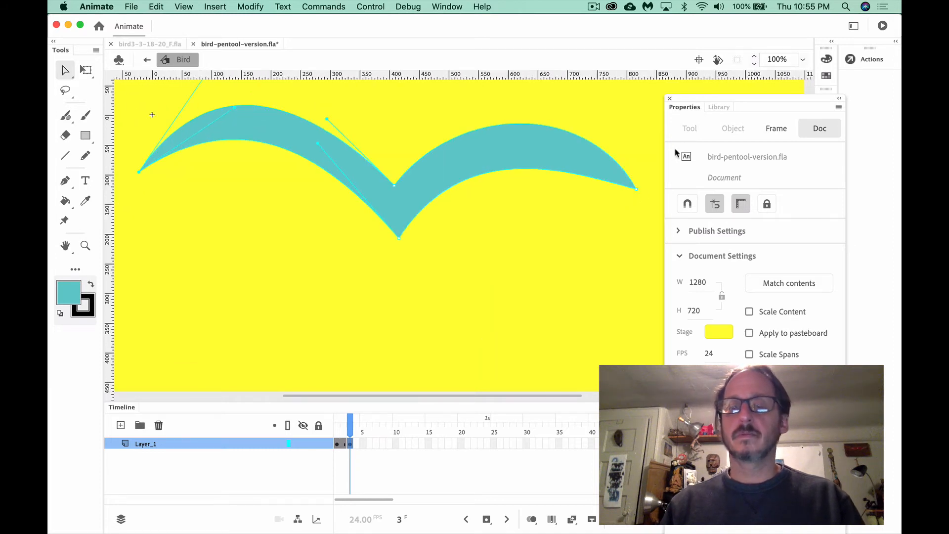
pyautogui.doubleClick(686, 106)
# Move the anchor point at the bird's right wing tip up and outward at frame 3
pyautogui.scroll(5, 560, 244)
pyautogui.hscroll(-3, 559, 245)
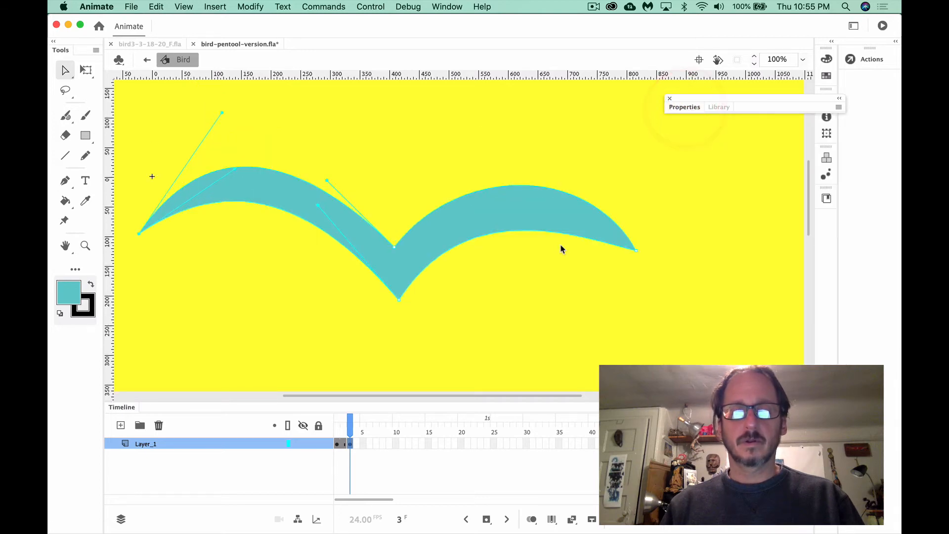
pyautogui.scroll(3, 561, 249)
pyautogui.scroll(-3, 562, 248)
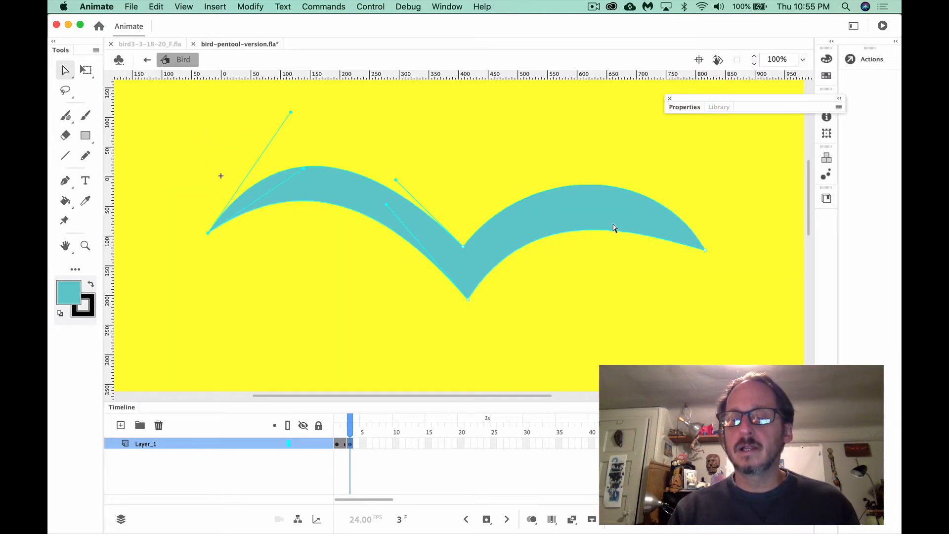
pyautogui.click(705, 250)
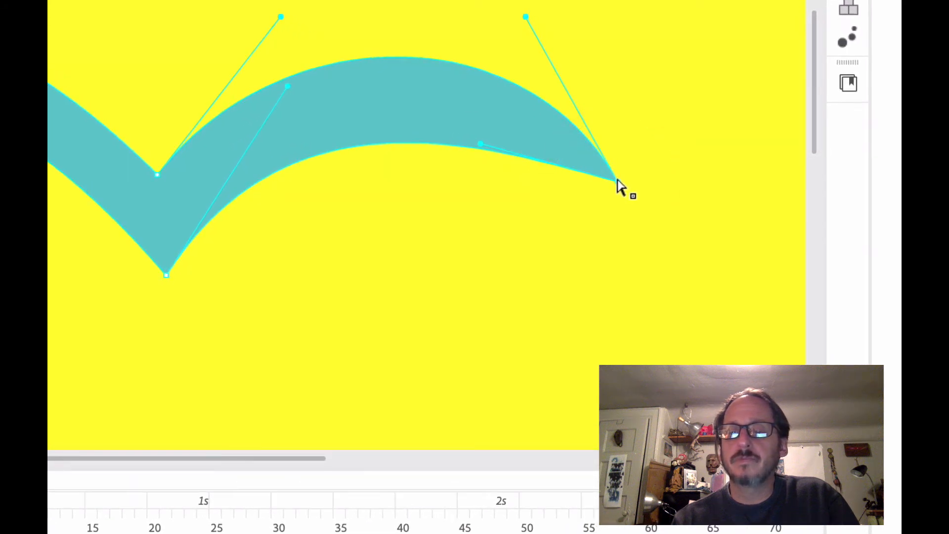
pyautogui.moveTo(618, 181); pyautogui.dragTo(657, 140)
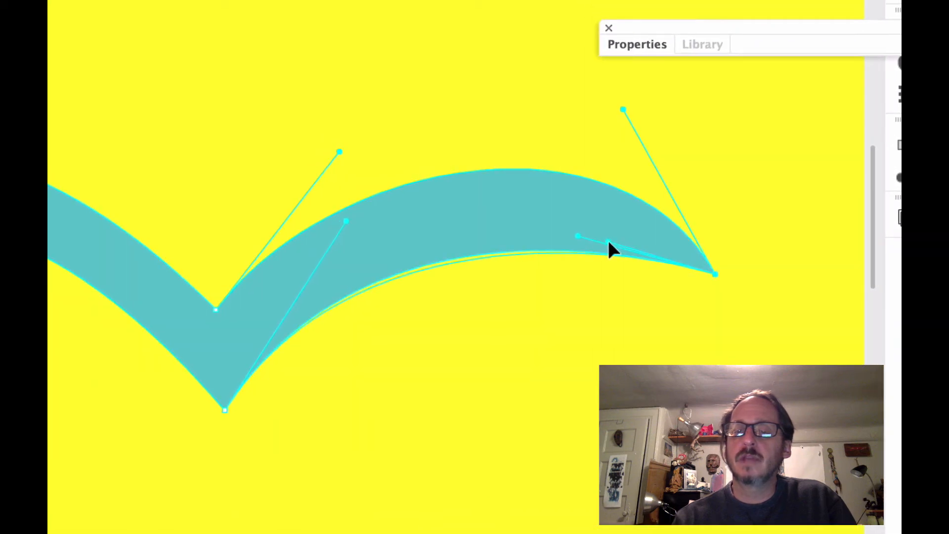
# At frame 3, adjust the tangent handles at the right wing tip to smooth and slim both edges of the wing
pyautogui.moveTo(608, 243); pyautogui.dragTo(626, 159)
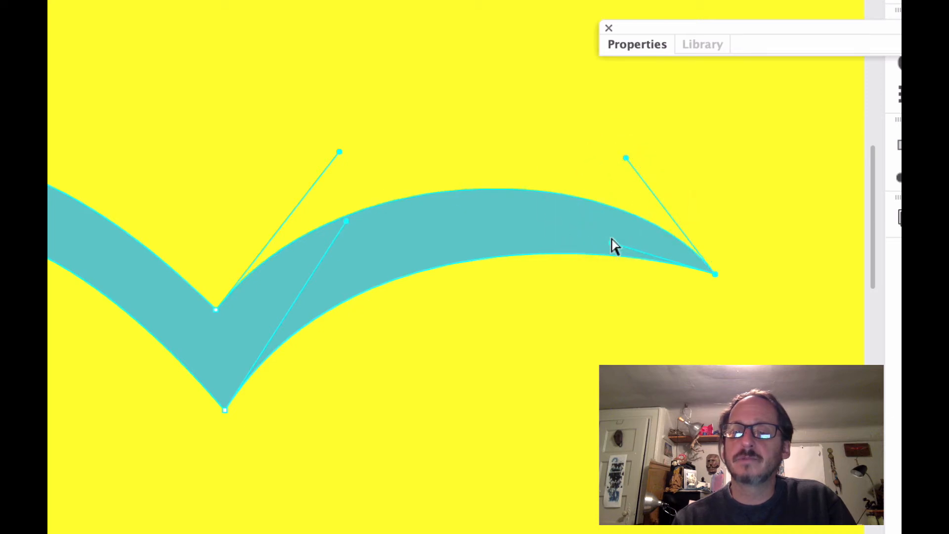
pyautogui.click(612, 244)
pyautogui.click(614, 258)
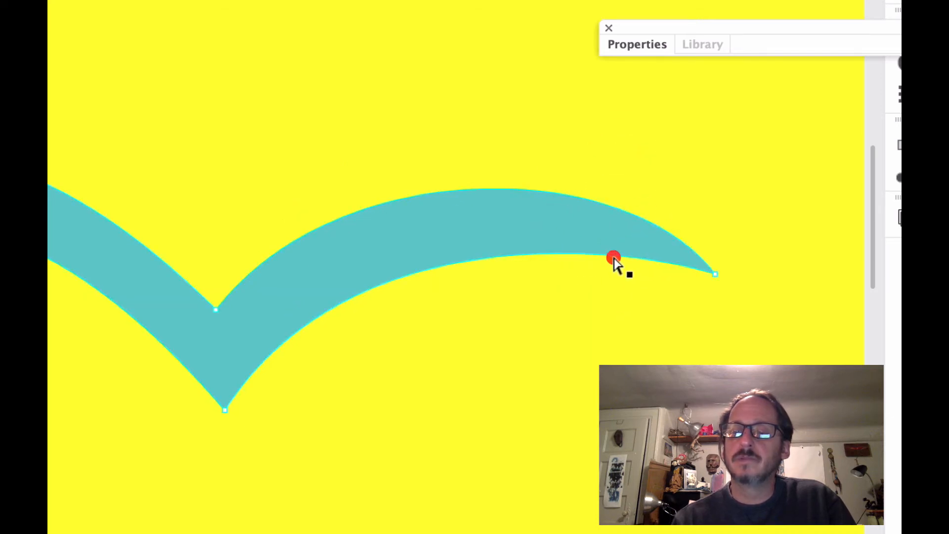
pyautogui.click(714, 273)
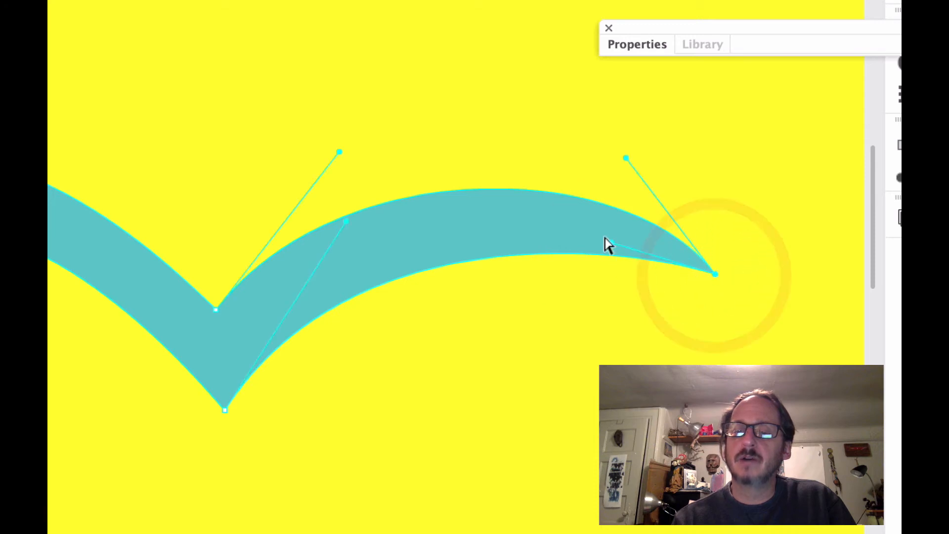
pyautogui.moveTo(608, 240); pyautogui.dragTo(545, 214)
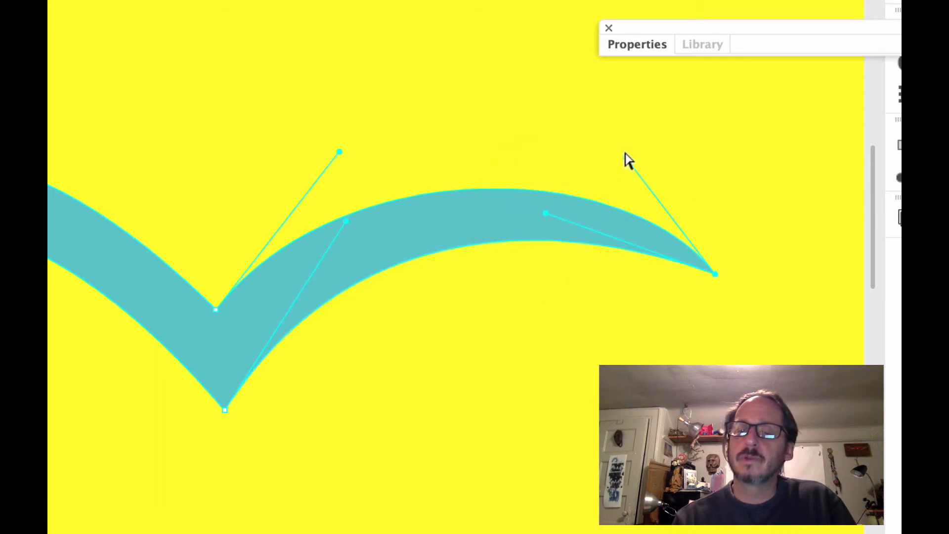
pyautogui.moveTo(625, 159); pyautogui.dragTo(581, 134)
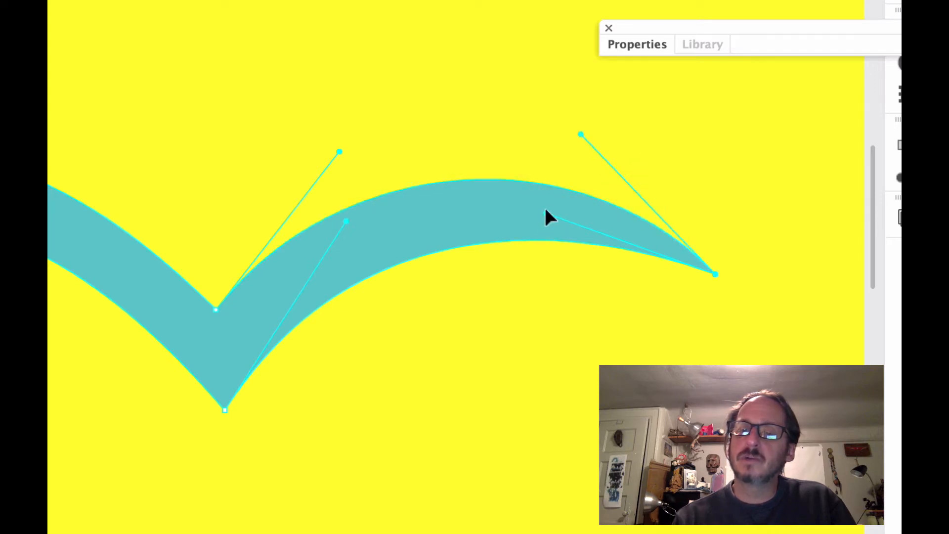
pyautogui.moveTo(545, 214); pyautogui.dragTo(520, 193)
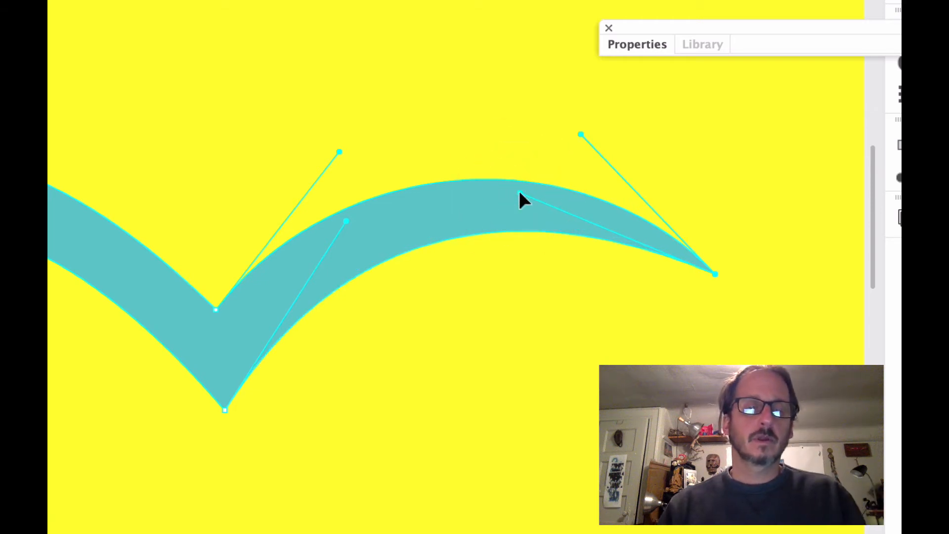
# Adjust the tangent handles at the left wing tip at frame 3 to make the wing's outer end slimmer
pyautogui.click(260, 300)
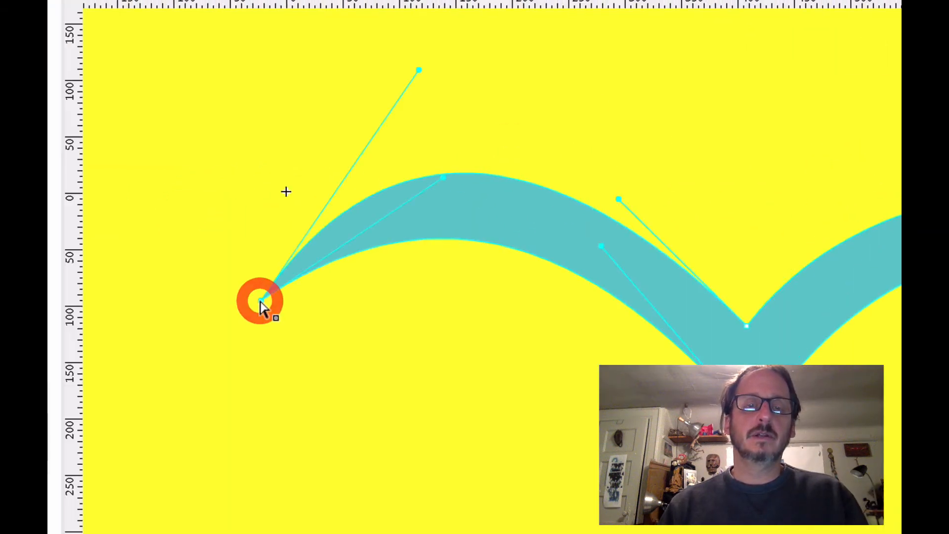
pyautogui.moveTo(419, 69); pyautogui.dragTo(469, 98)
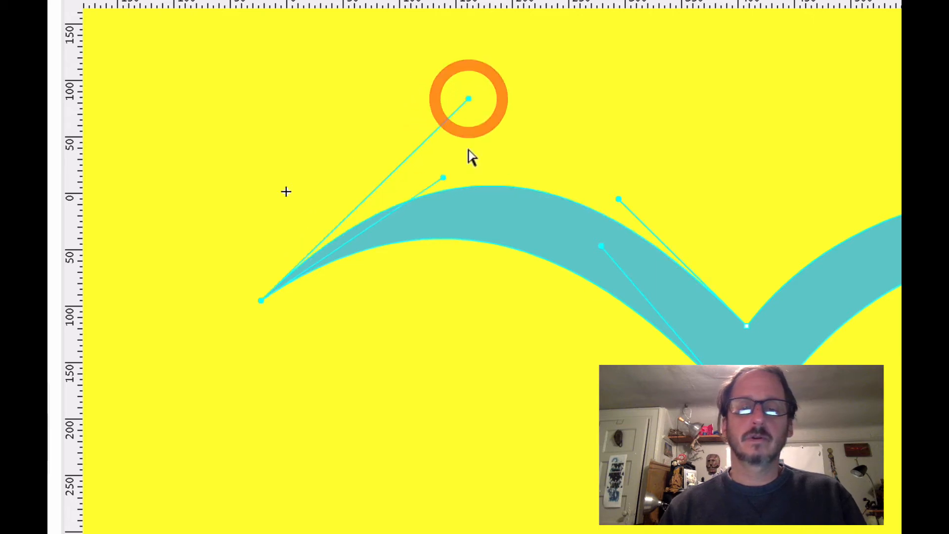
pyautogui.moveTo(443, 178); pyautogui.dragTo(493, 151)
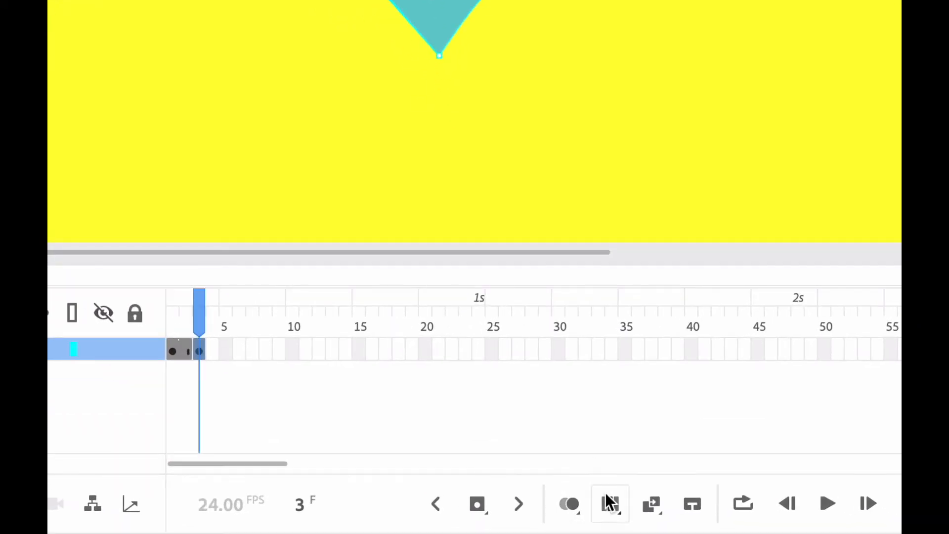
# Insert a keyframe at frame 5 with onion skinning turned on and its range extended back to frame 1
pyautogui.click(574, 504)
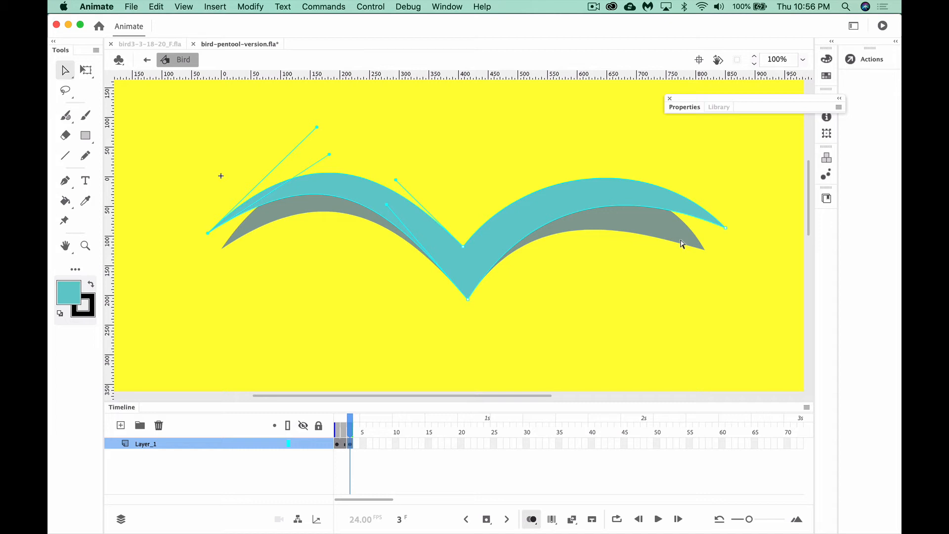
pyautogui.click(364, 445)
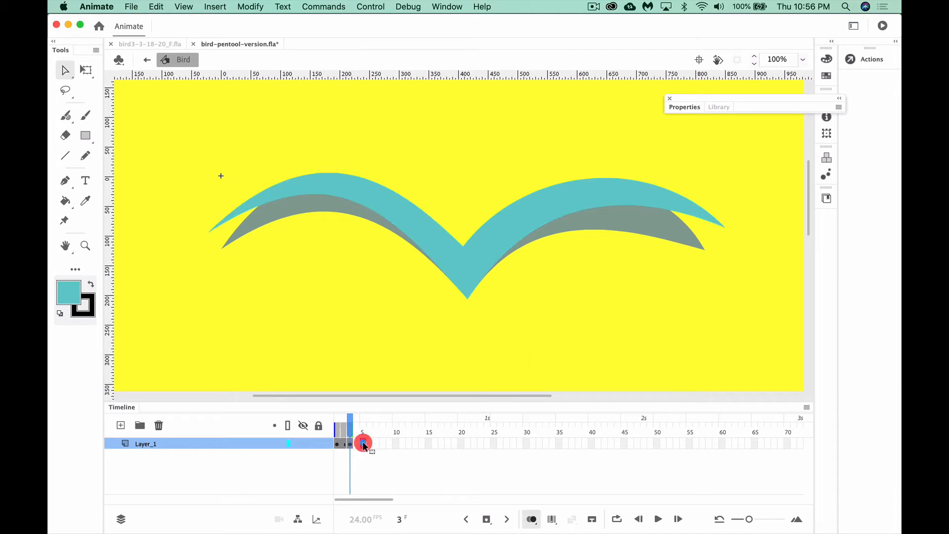
pyautogui.click(364, 444)
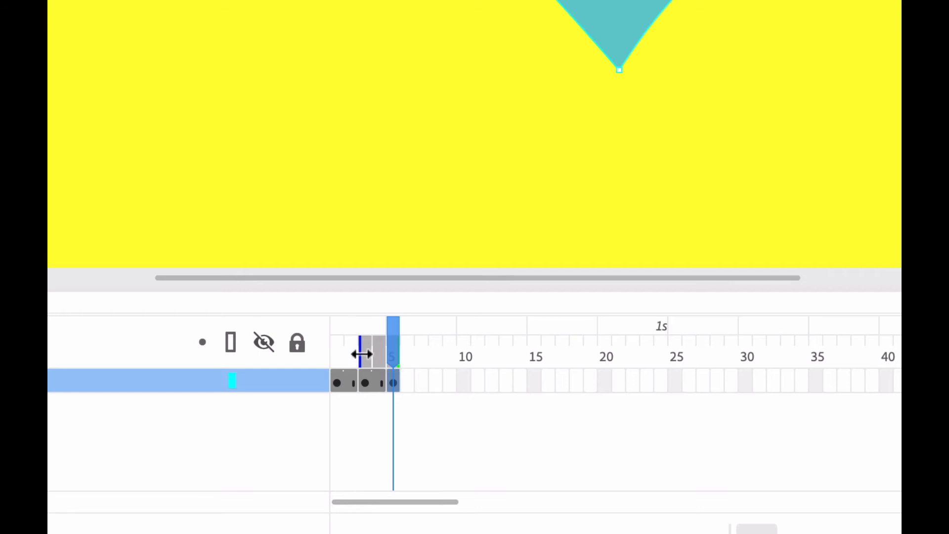
pyautogui.moveTo(360, 358); pyautogui.dragTo(326, 354)
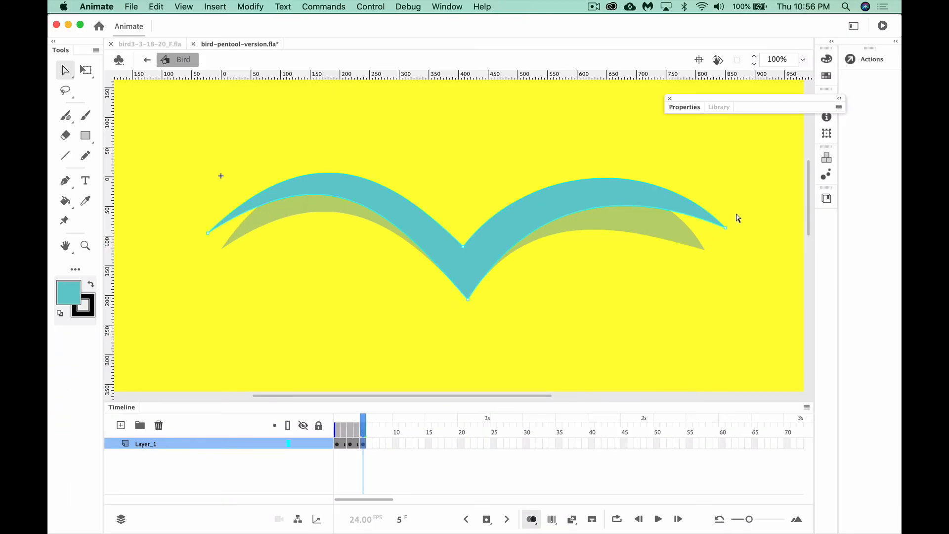
# At frame 5, move both wing tips up and slightly inward, and adjust their tangent handles to flatten the outer wing curves
pyautogui.moveTo(726, 231); pyautogui.dragTo(708, 187)
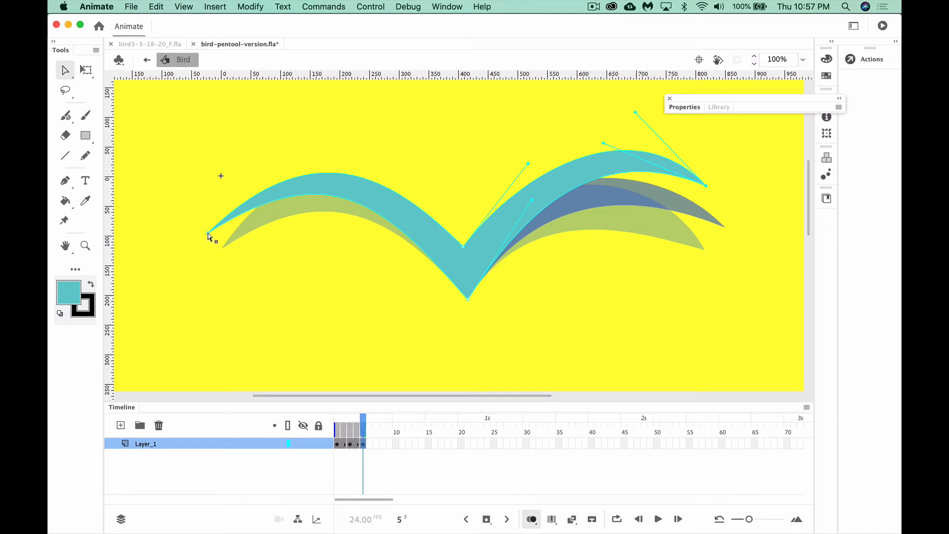
pyautogui.moveTo(210, 230); pyautogui.dragTo(221, 194)
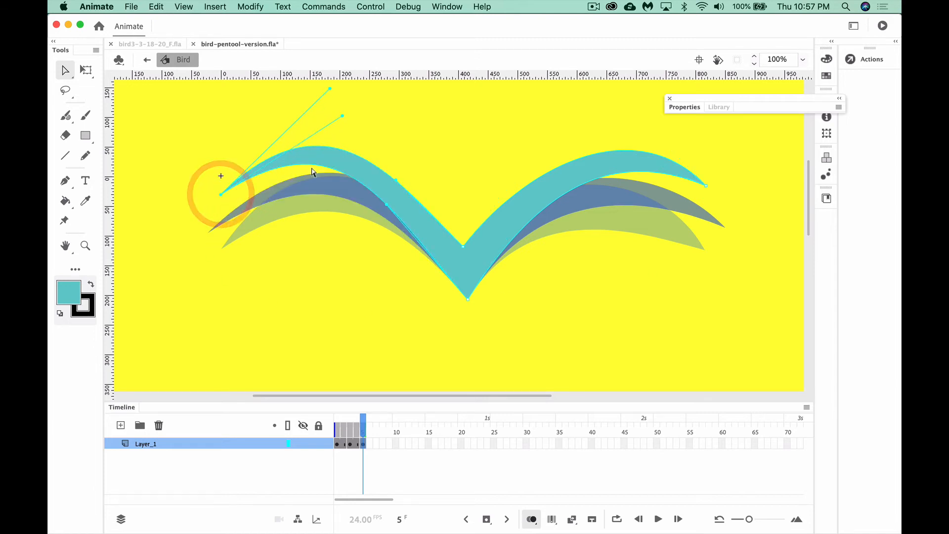
pyautogui.moveTo(342, 116); pyautogui.dragTo(336, 136)
pyautogui.moveTo(329, 88); pyautogui.dragTo(338, 114)
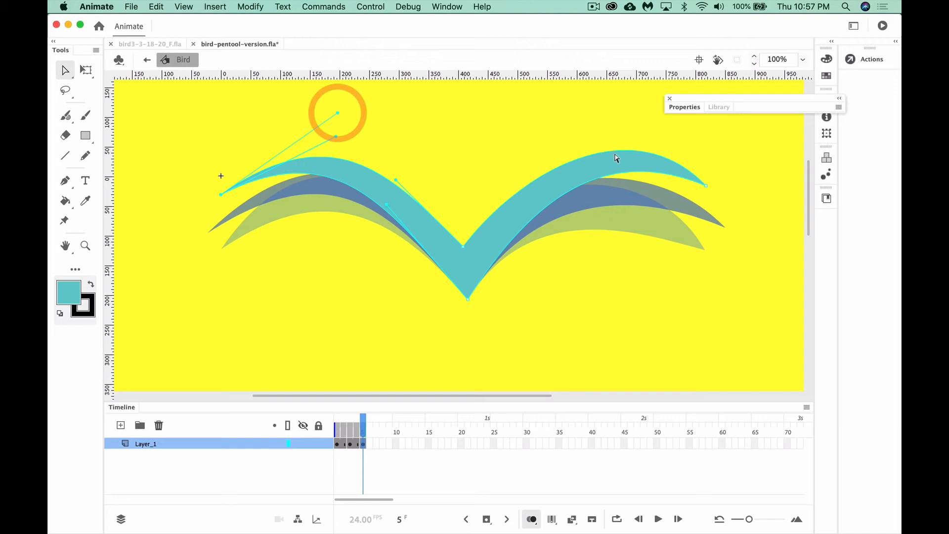
pyautogui.click(706, 186)
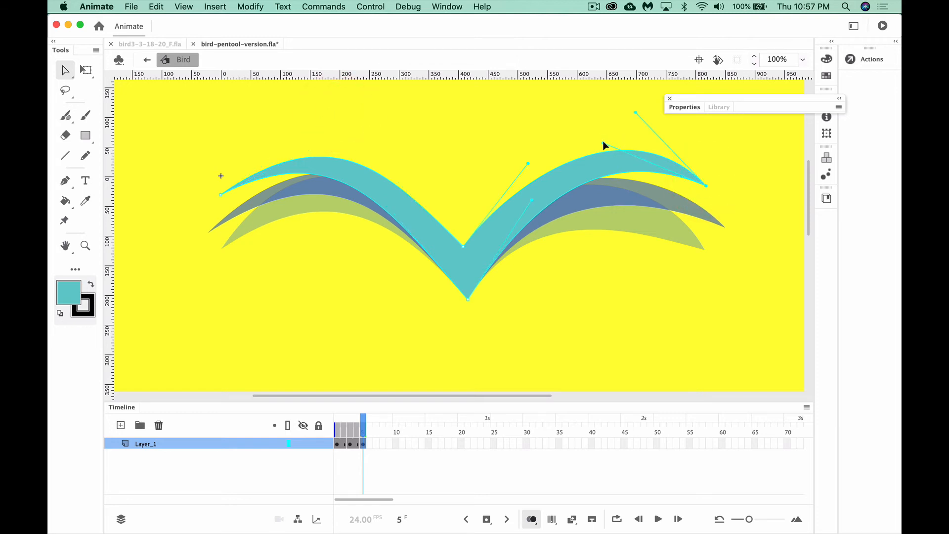
pyautogui.moveTo(603, 145); pyautogui.dragTo(585, 142)
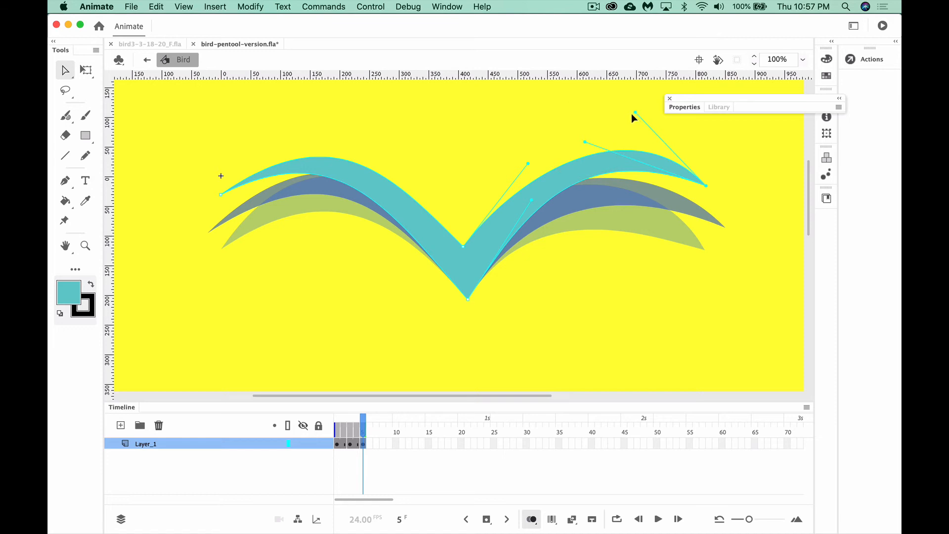
pyautogui.moveTo(635, 113); pyautogui.dragTo(624, 125)
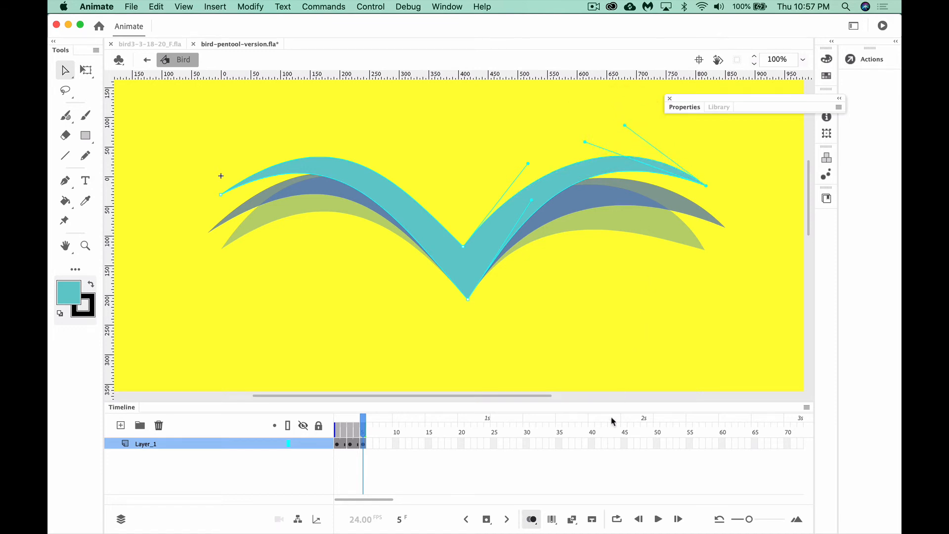
# Turn off onion skinning and play the wing animation from frame 1
pyautogui.click(531, 520)
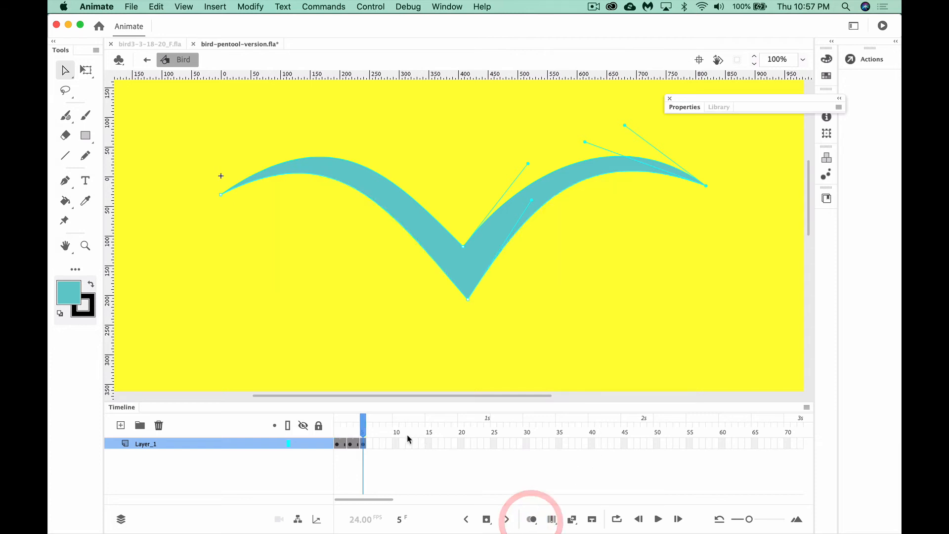
pyautogui.moveTo(363, 424); pyautogui.dragTo(295, 425)
pyautogui.press('Return')
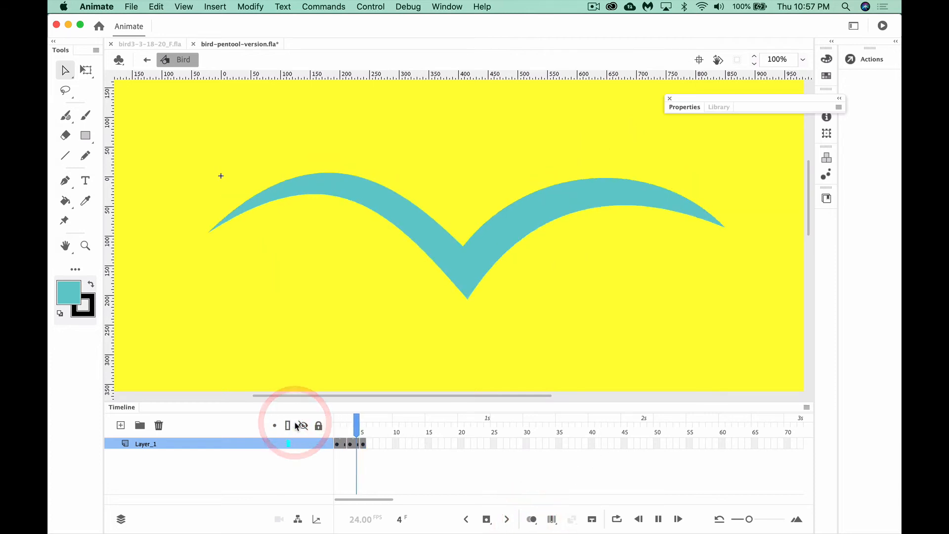
pyautogui.press('Return')
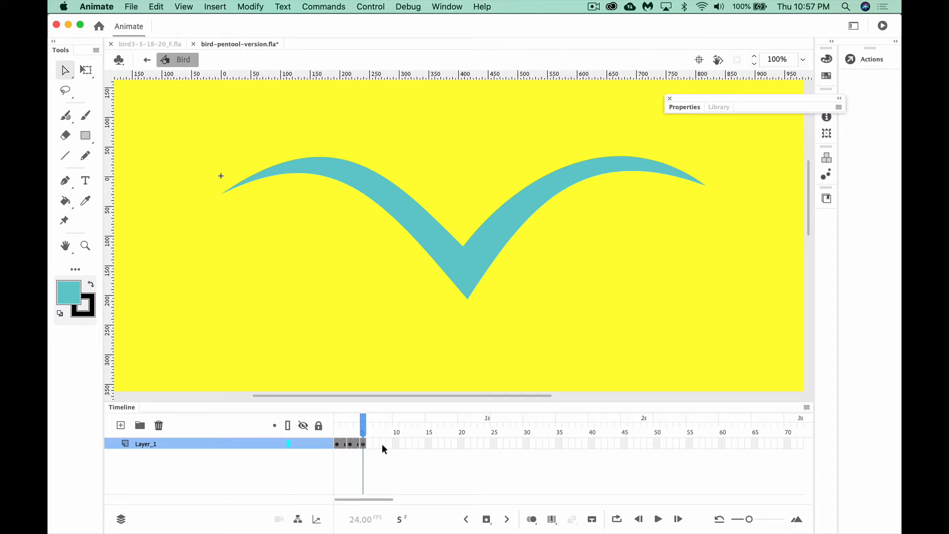
# Insert a keyframe at frame 12 that holds the raised-wing pose from frame 5
pyautogui.click(409, 444)
pyautogui.press('F6')
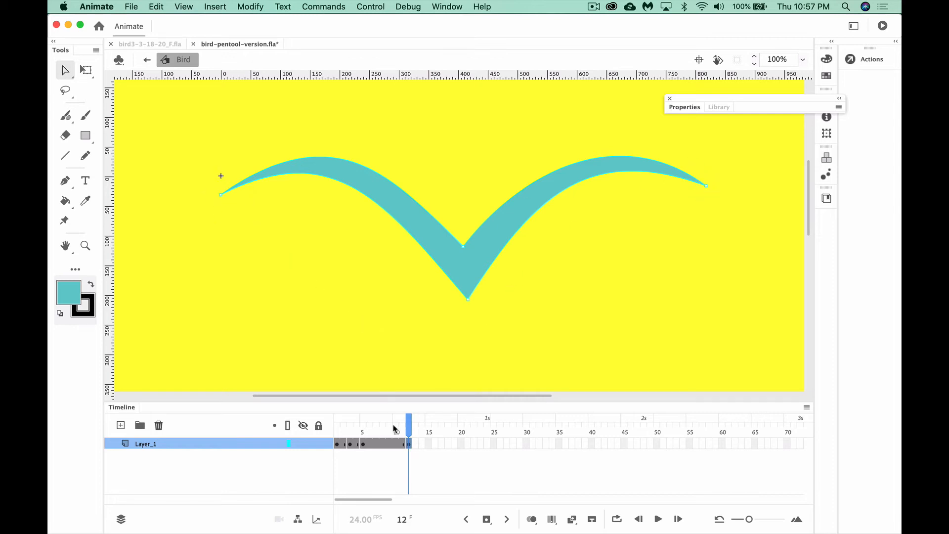
pyautogui.click(363, 443)
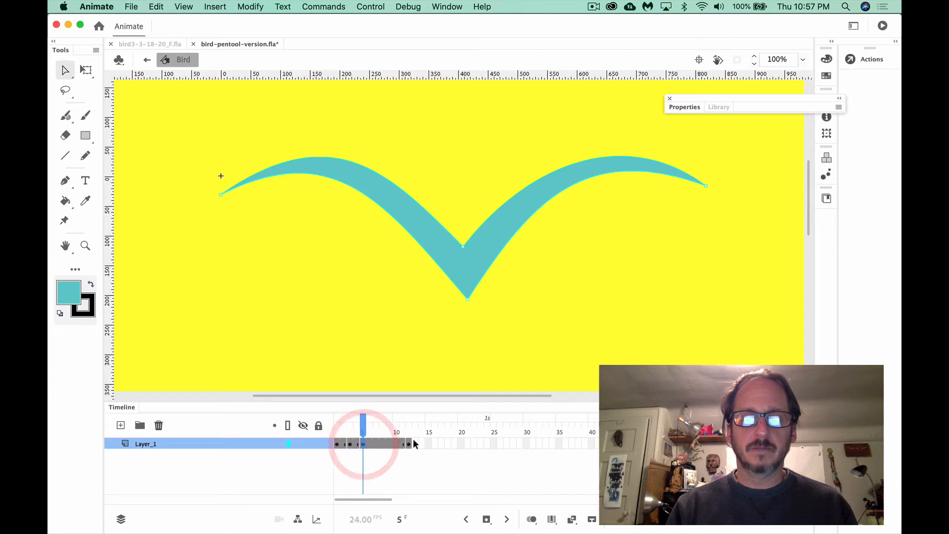
pyautogui.click(409, 445)
pyautogui.click(409, 444)
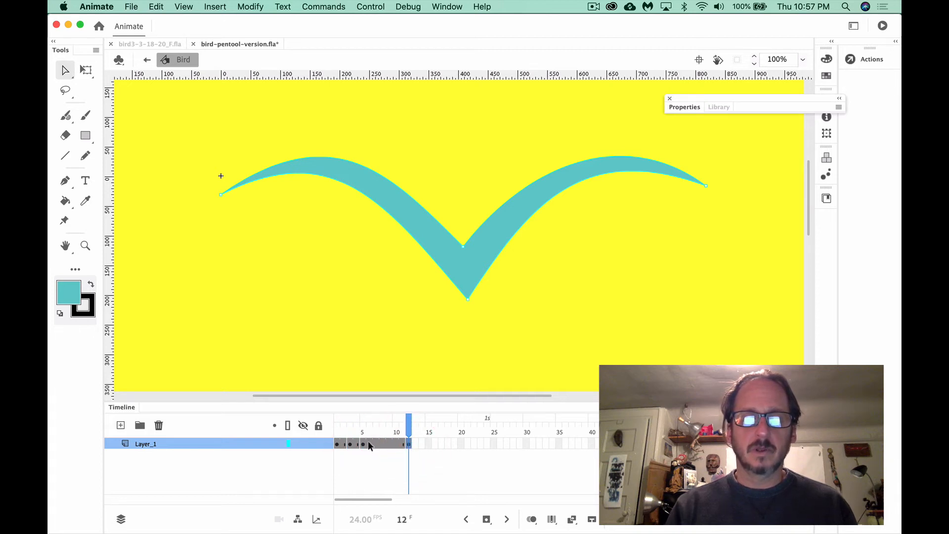
# Scrub the Bird symbol's timeline from frame 1 to frame 12 to review the wing motion
pyautogui.click(336, 437)
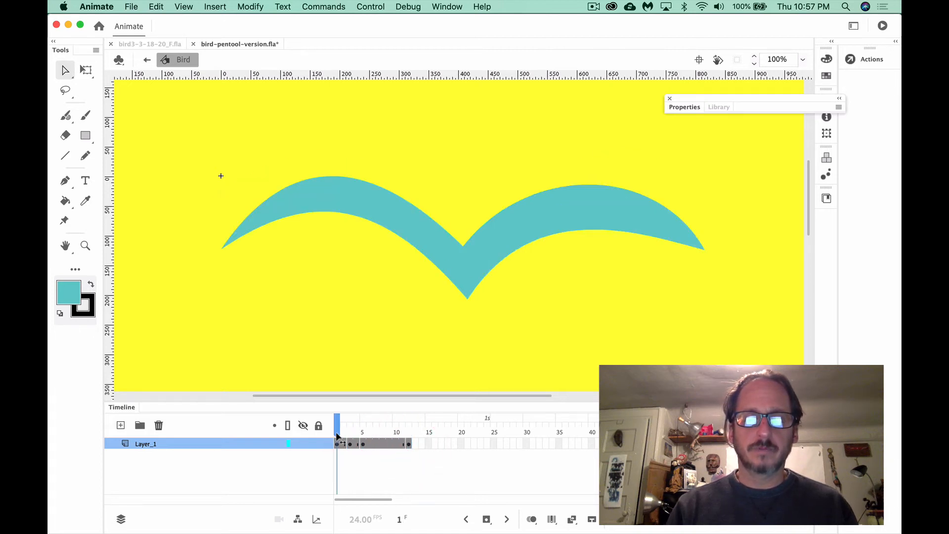
pyautogui.moveTo(341, 437); pyautogui.dragTo(408, 433)
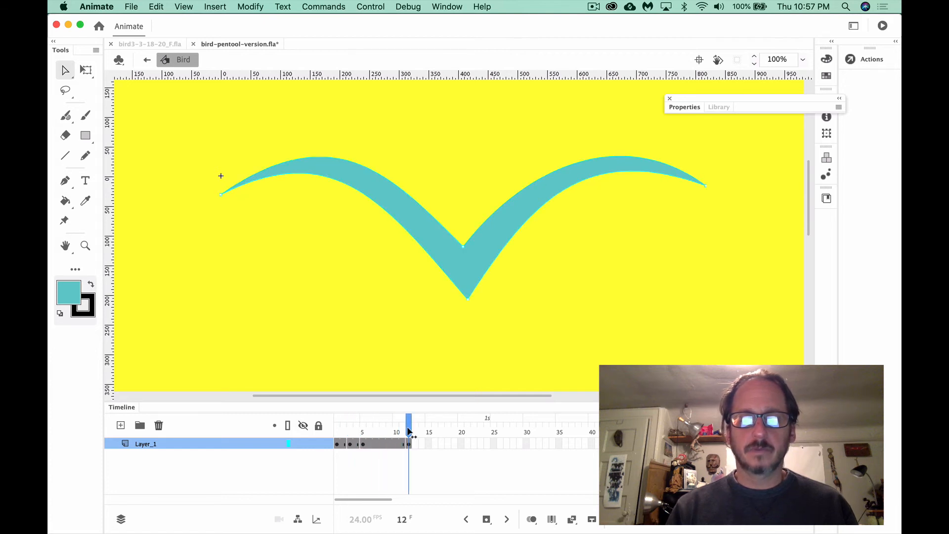
pyautogui.click(409, 431)
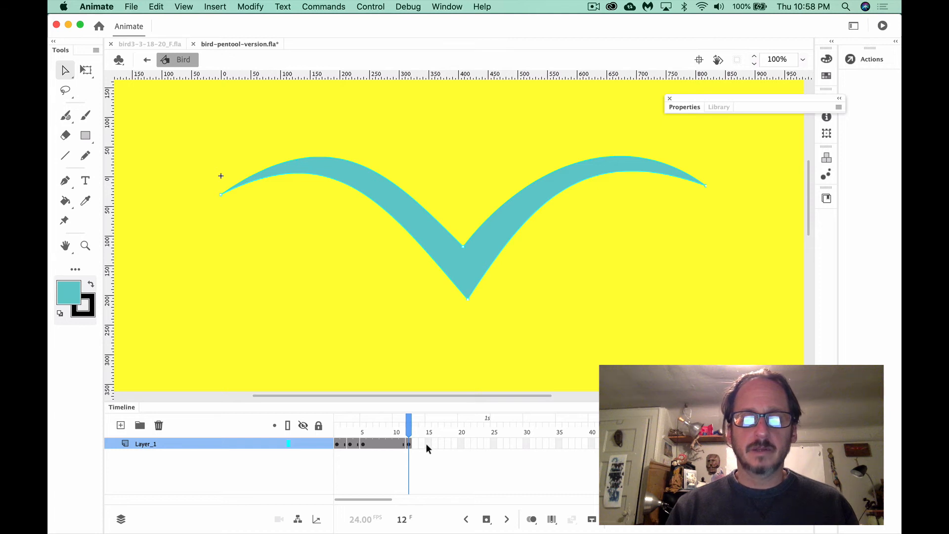
# Copy the middle wing pose from the frame 3 keyframe to frame 14
pyautogui.click(350, 444)
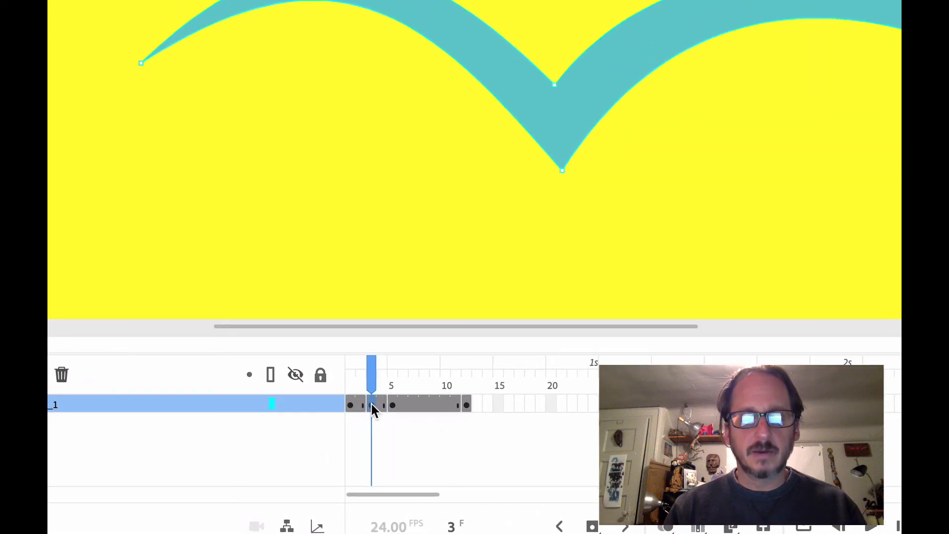
pyautogui.click(373, 405)
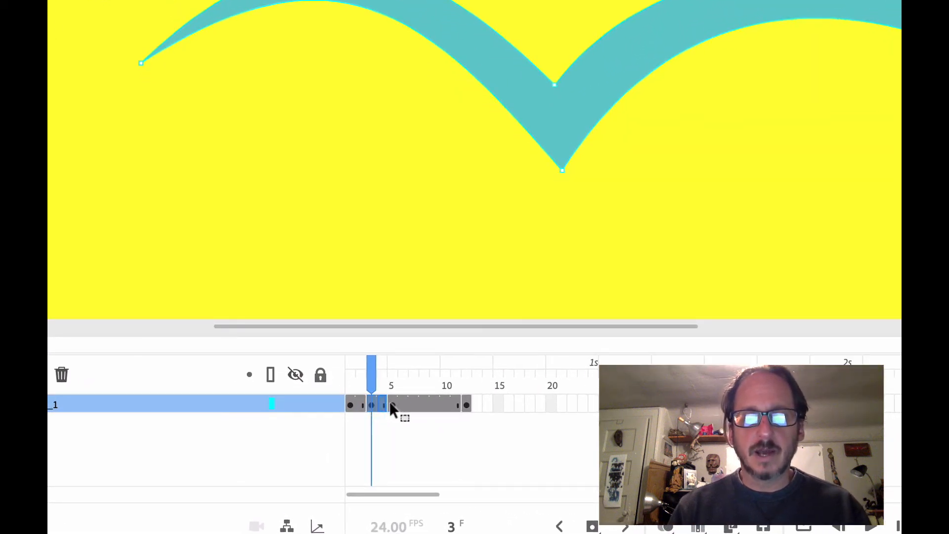
pyautogui.moveTo(442, 402); pyautogui.dragTo(489, 401)
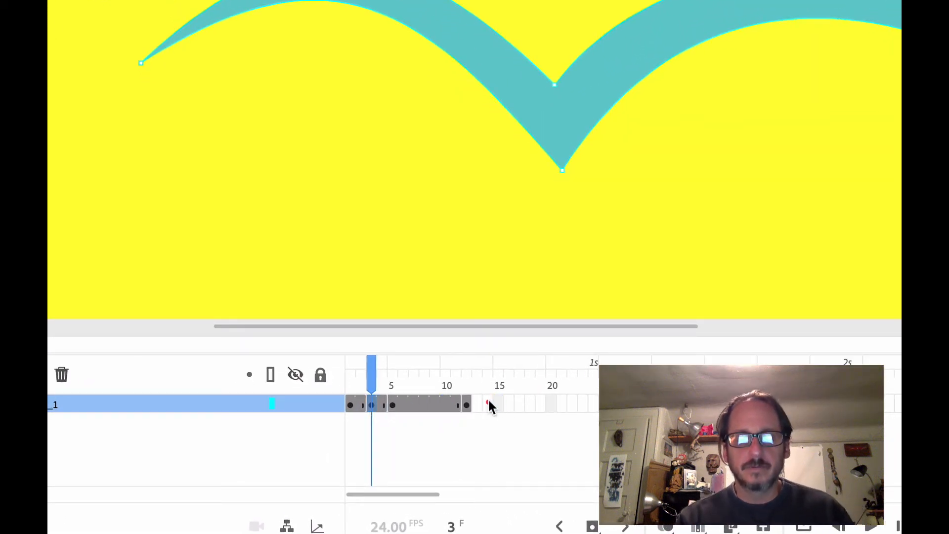
pyautogui.click(488, 401)
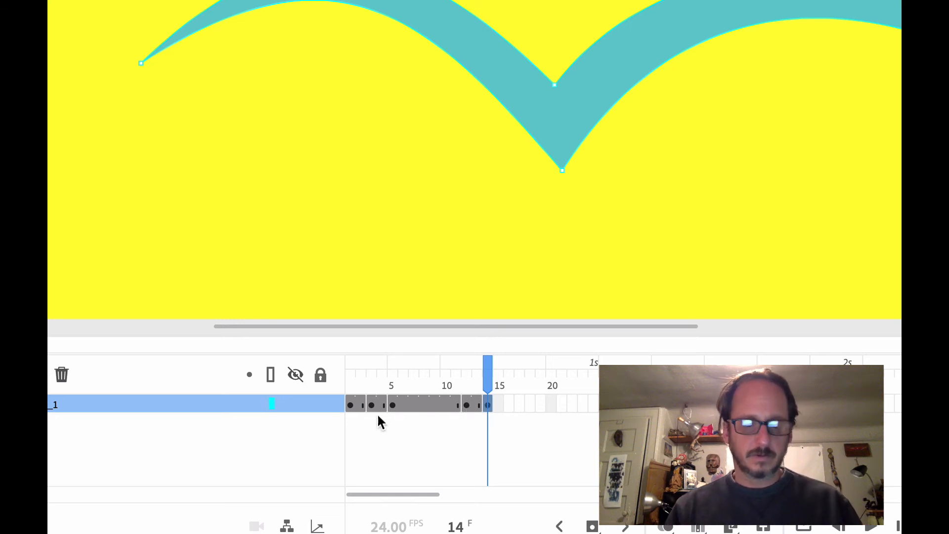
# Copy the lowered-wing keyframe from frame 1 to frame 16 and return the playhead to frame 1
pyautogui.click(351, 405)
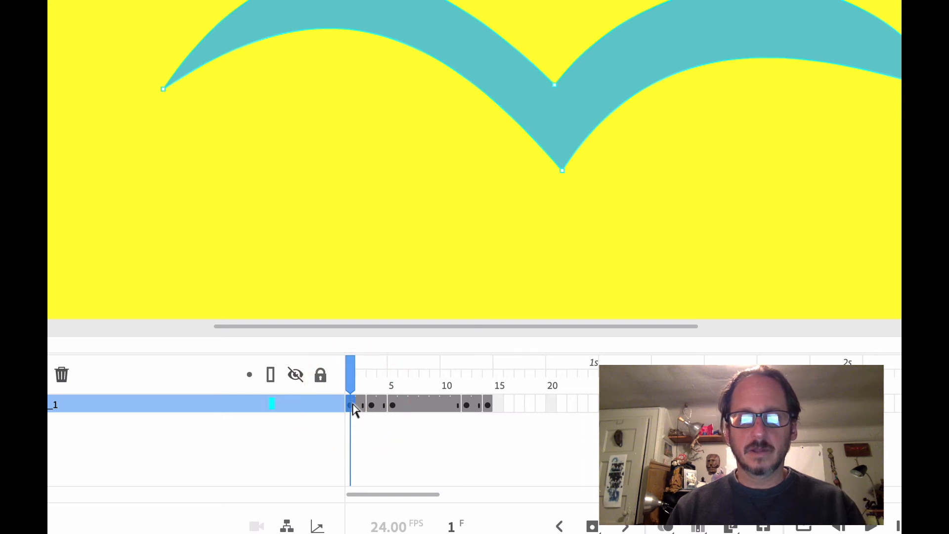
pyautogui.click(510, 403)
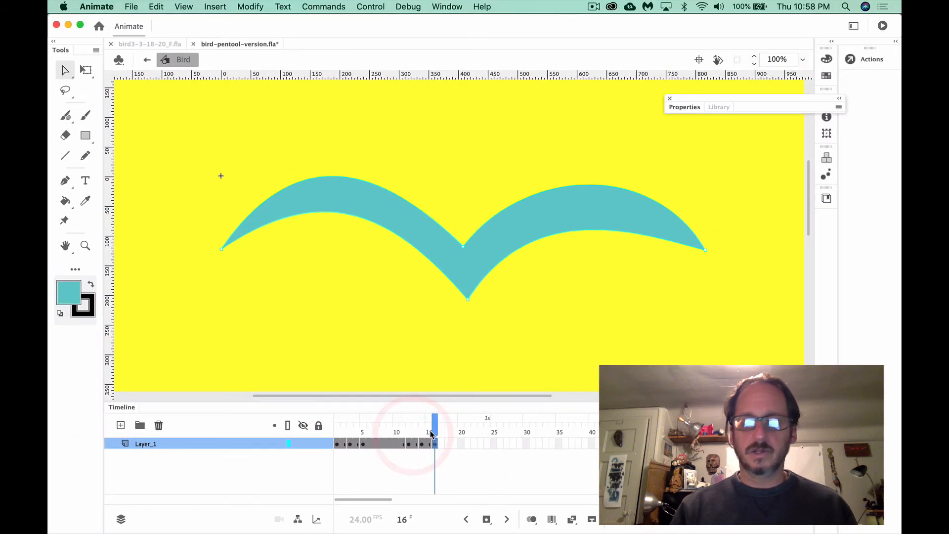
pyautogui.moveTo(431, 434); pyautogui.dragTo(319, 436)
pyautogui.click(258, 439)
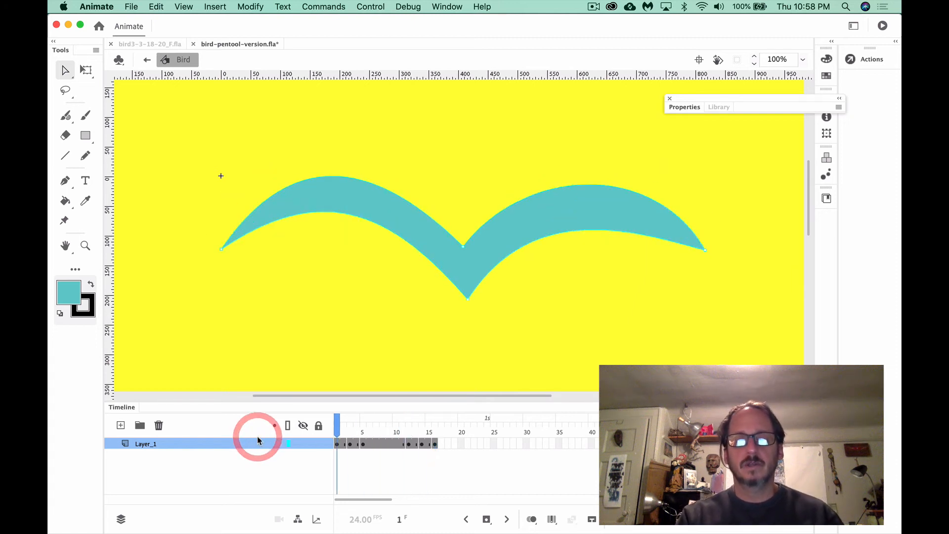
# Extend the raised-wing hold after frame 5 by four frames and play the Bird symbol's flap from frame 1
pyautogui.press('Return')
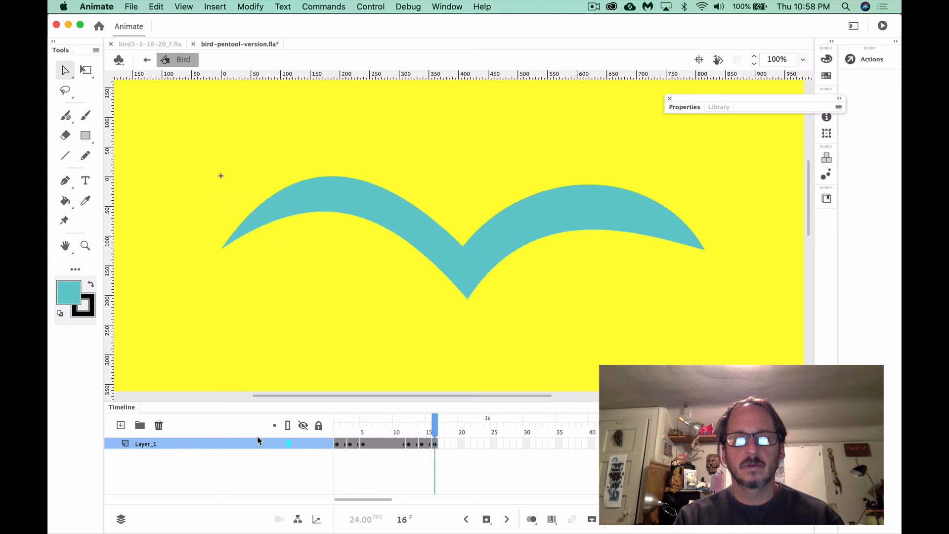
pyautogui.press('Return')
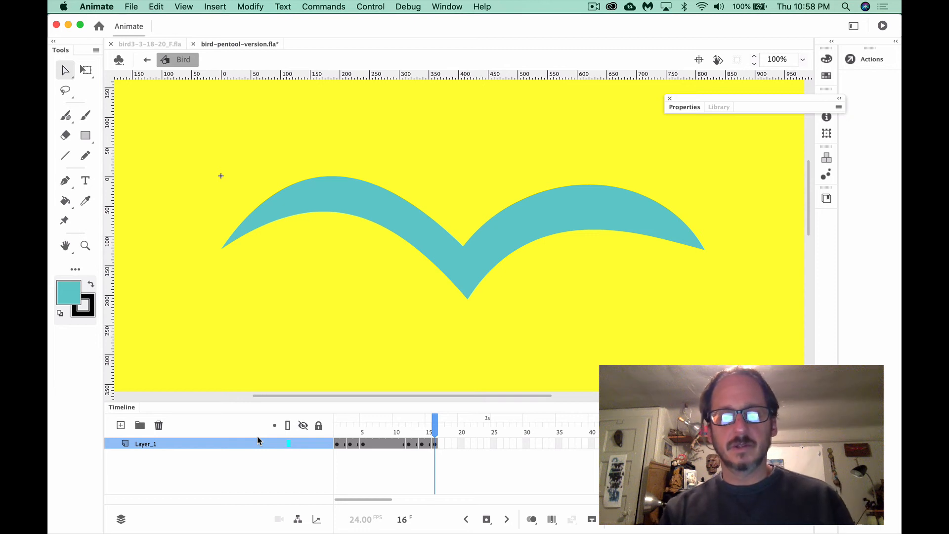
pyautogui.click(383, 443)
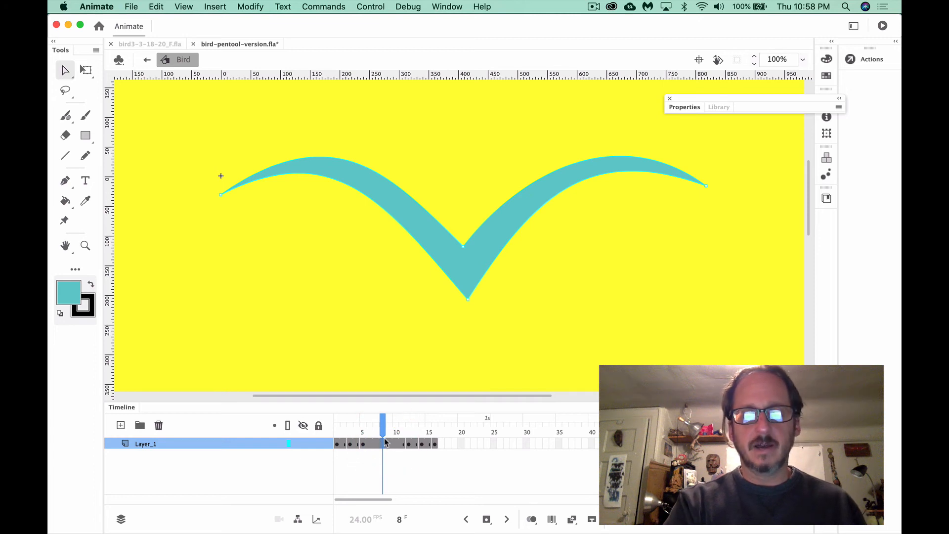
pyautogui.click(385, 443)
pyautogui.press('F5')
pyautogui.press('F5')
pyautogui.press('F5')
pyautogui.press('F5')
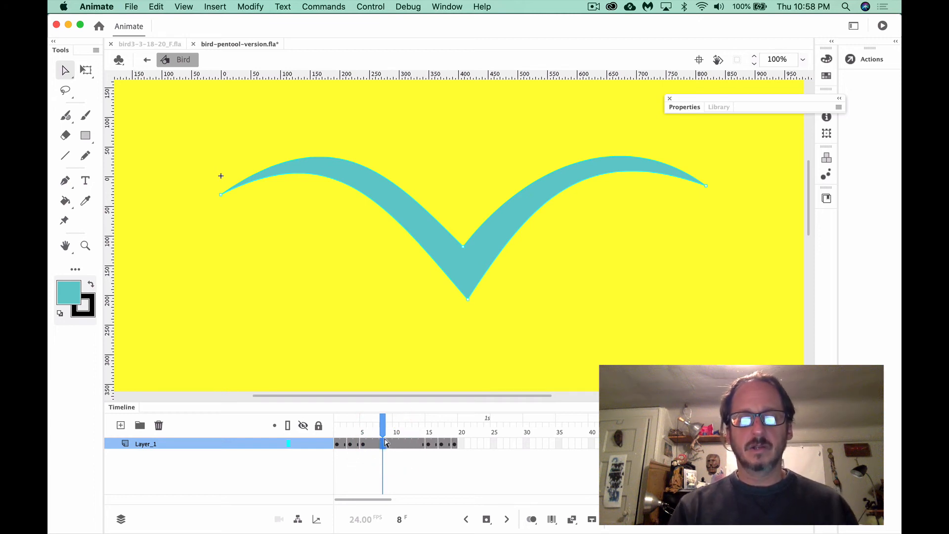
pyautogui.hotkey('shift', ',')
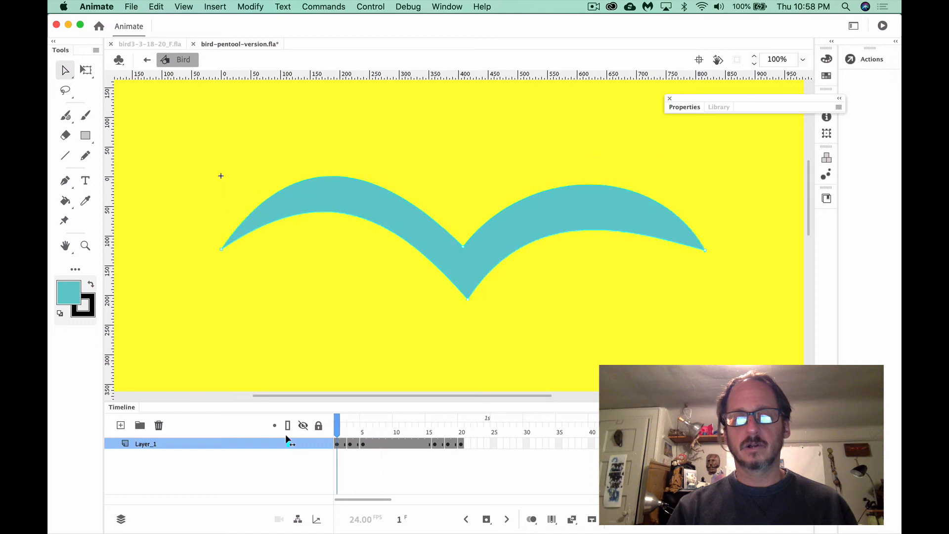
pyautogui.press('Return')
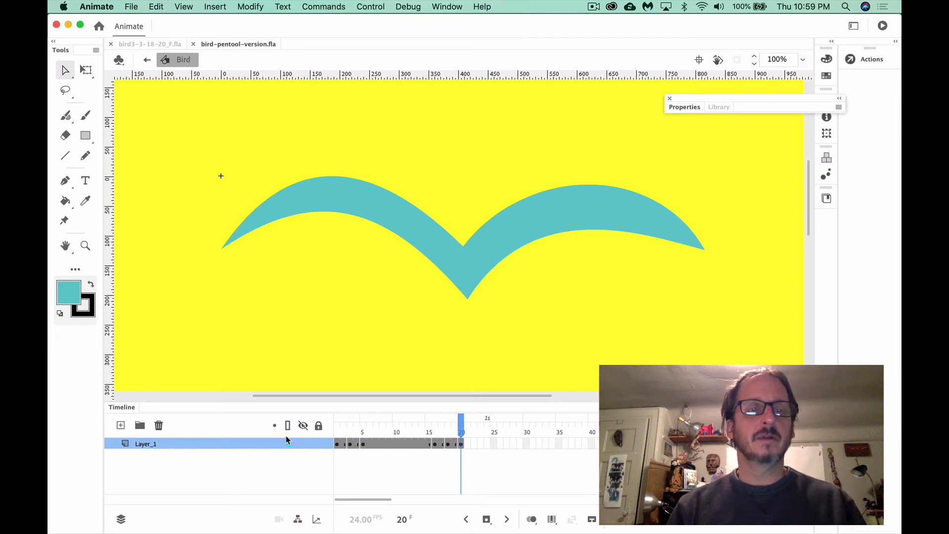
# Leave the Bird symbol for Scene 1 and play the bird's 96-frame flight across the stage
pyautogui.click(146, 59)
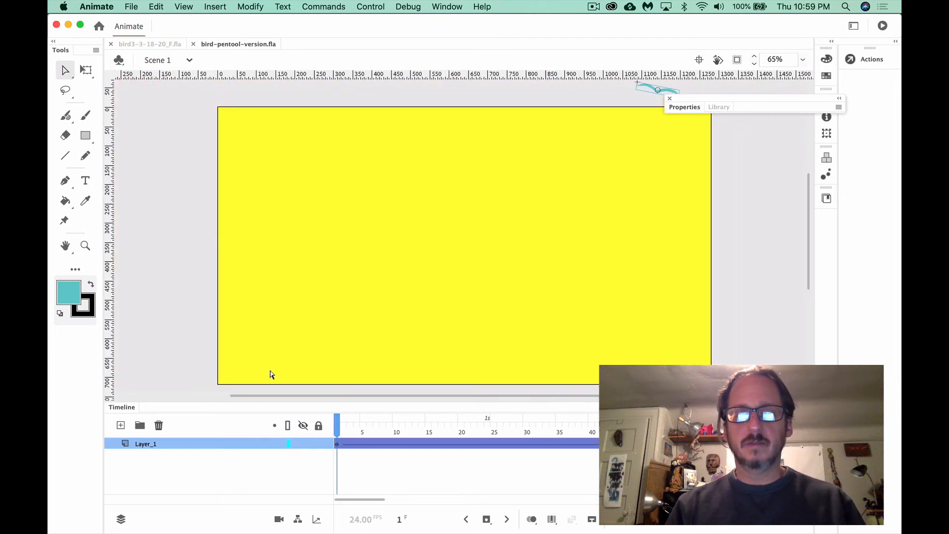
pyautogui.press('Return')
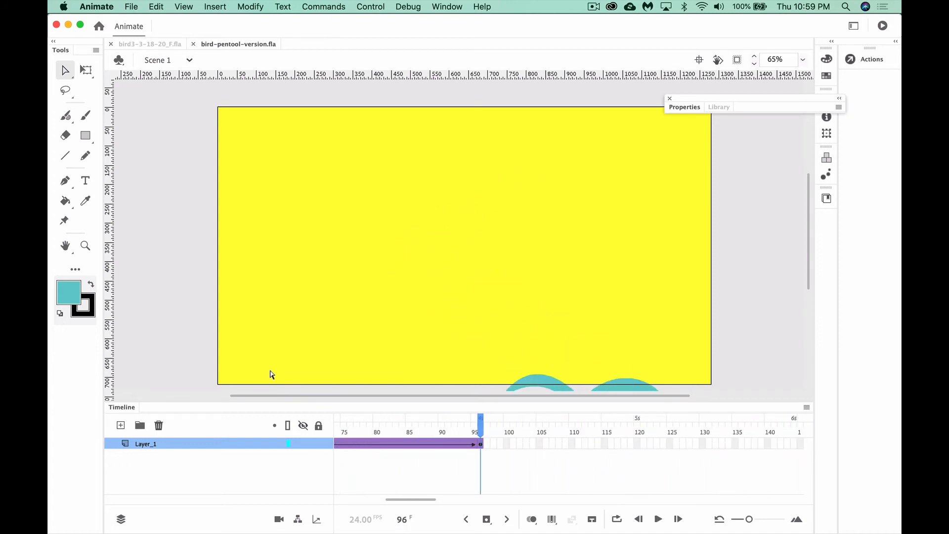
pyautogui.press('Return')
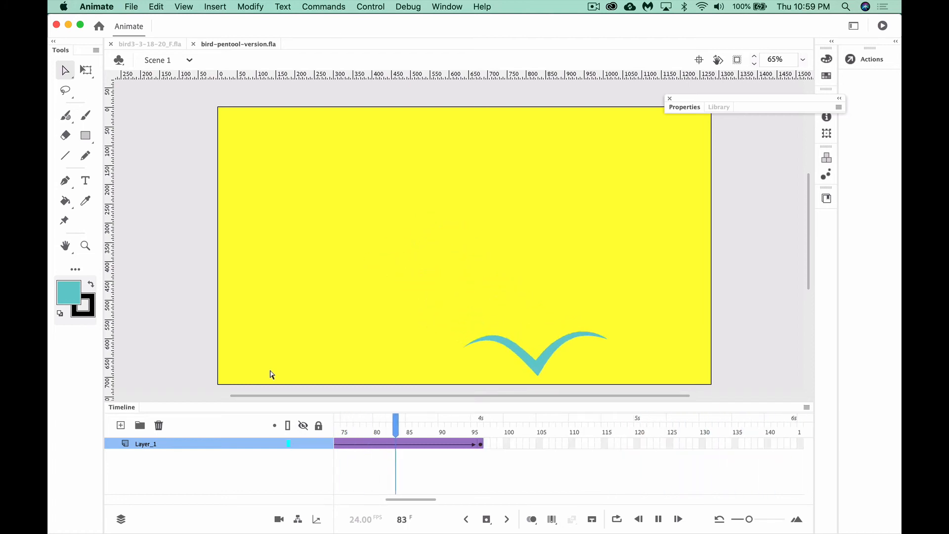
pyautogui.press('Return')
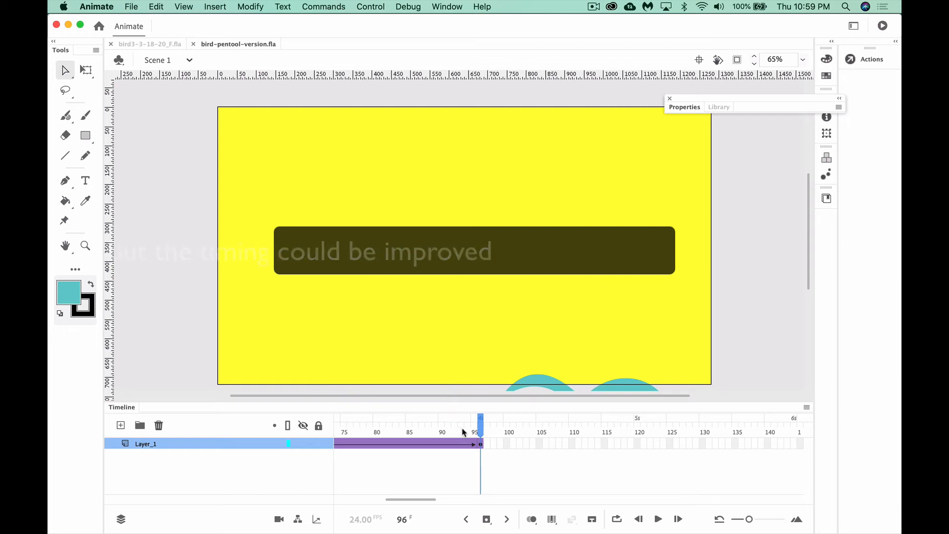
# Scrub the main timeline from frame 1 to frame 43 to examine the timing of the first half of the flight
pyautogui.moveTo(482, 429); pyautogui.dragTo(191, 437)
pyautogui.moveTo(338, 424); pyautogui.dragTo(613, 426)
pyautogui.click(552, 463)
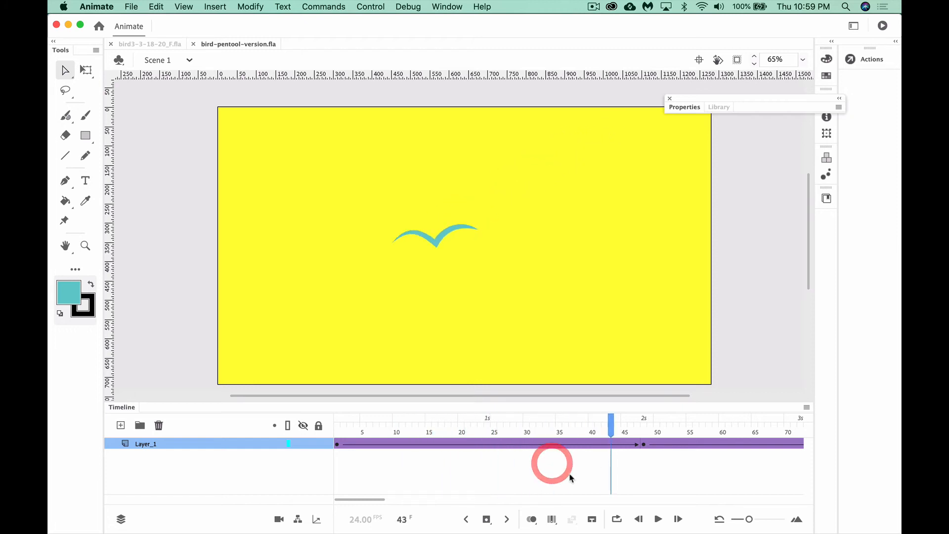
# Move Layer_1's middle keyframe from frame 48 to frame 63 and return the playhead to frame 1
pyautogui.hscroll(5, 568, 477)
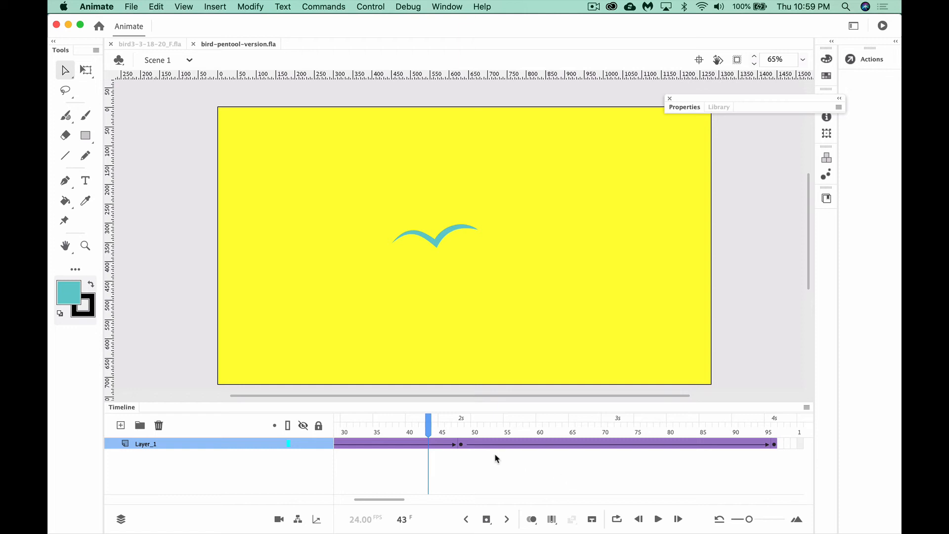
pyautogui.click(463, 446)
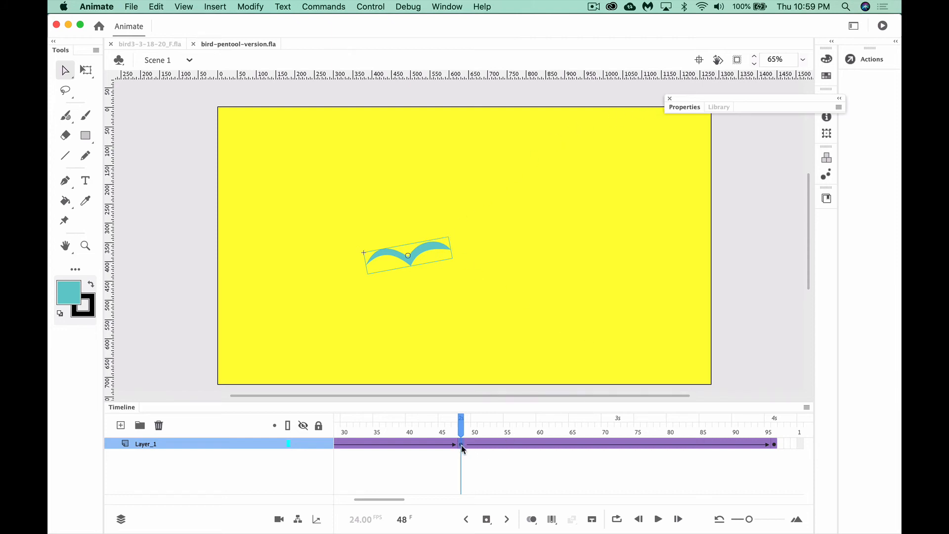
pyautogui.moveTo(463, 447); pyautogui.dragTo(557, 444)
pyautogui.click(559, 432)
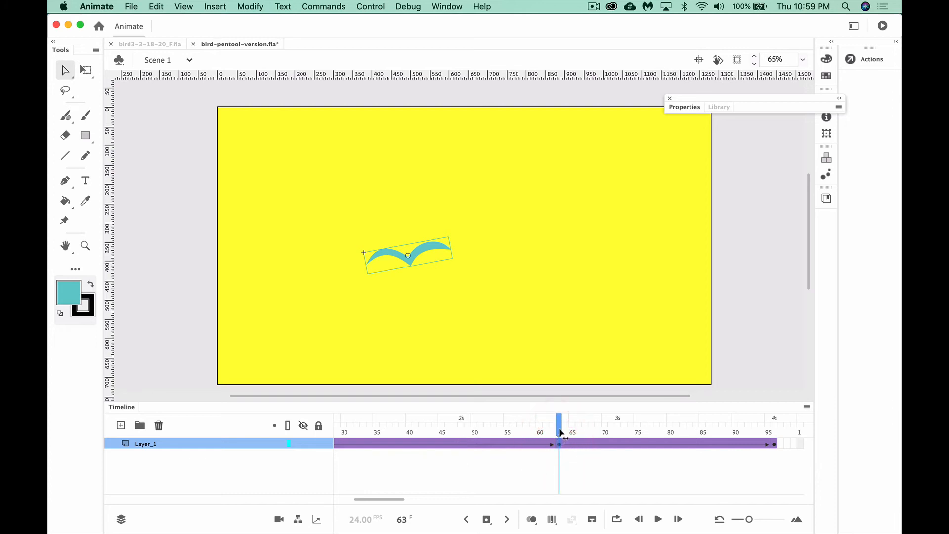
pyautogui.hotkey('shift', ',')
pyautogui.click(192, 443)
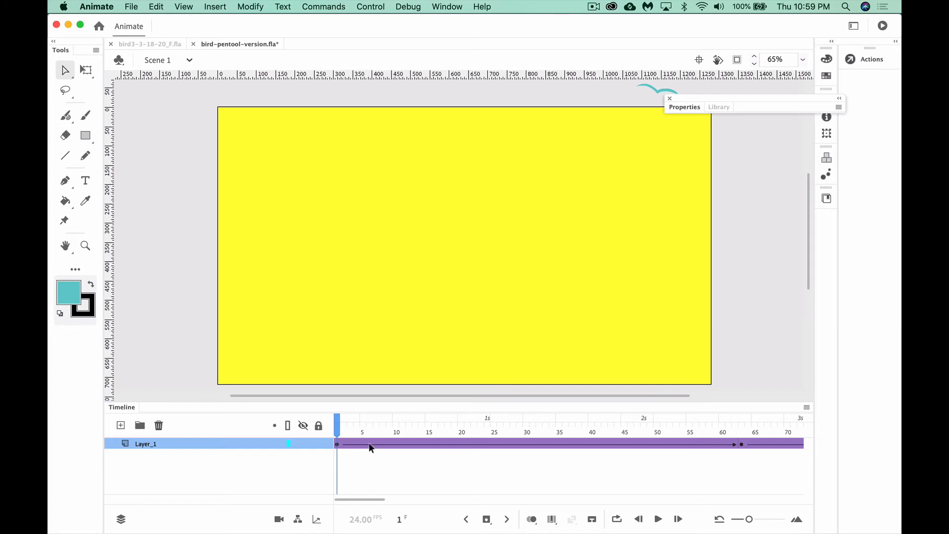
# Apply the Quad Ease-In effect to the first classic tween span on Layer_1
pyautogui.click(392, 445)
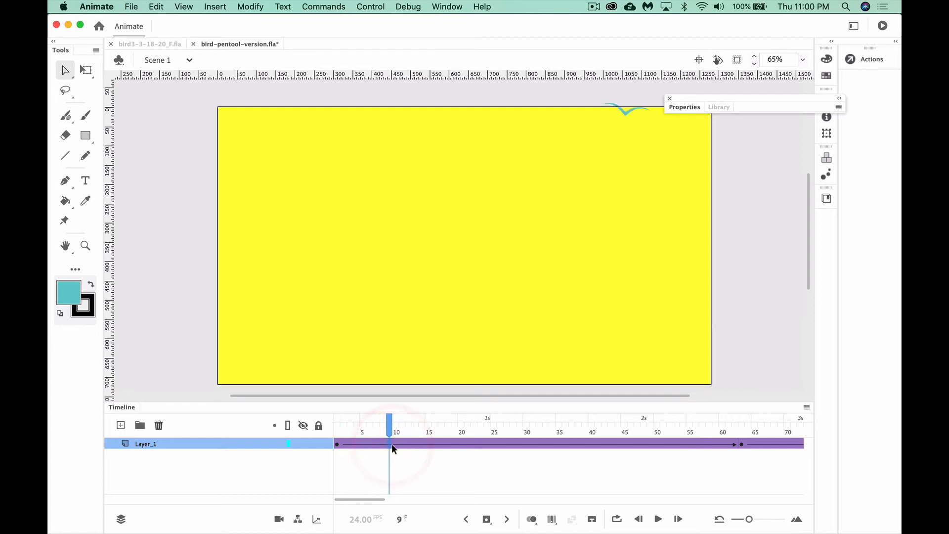
pyautogui.click(683, 113)
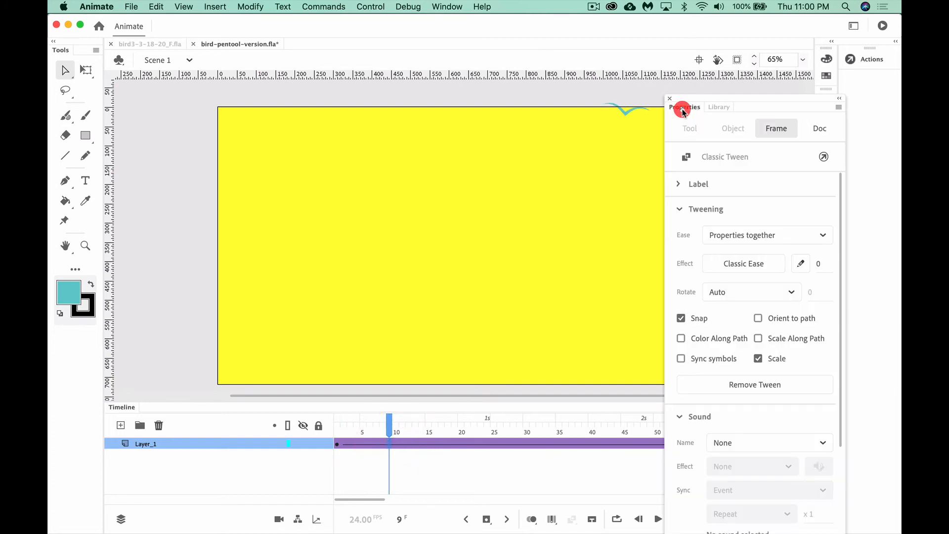
pyautogui.click(737, 263)
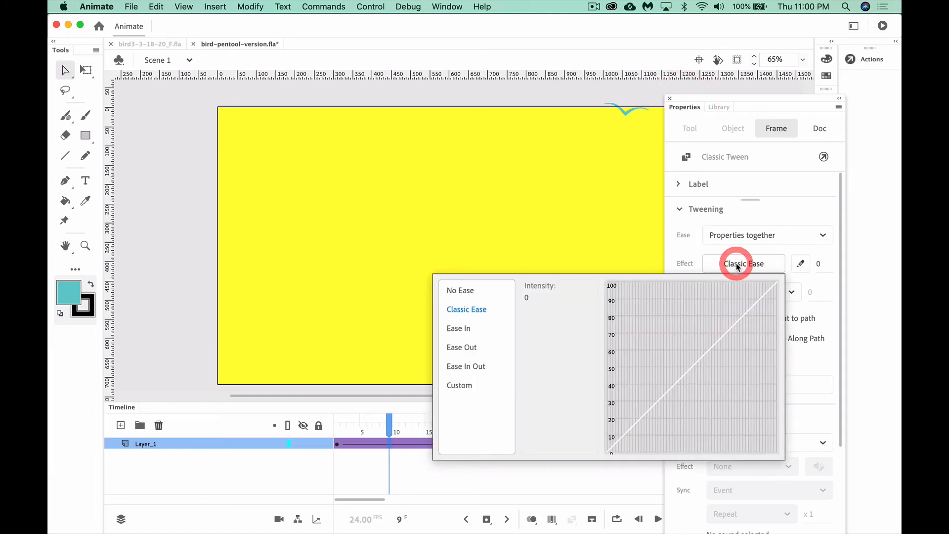
pyautogui.click(466, 329)
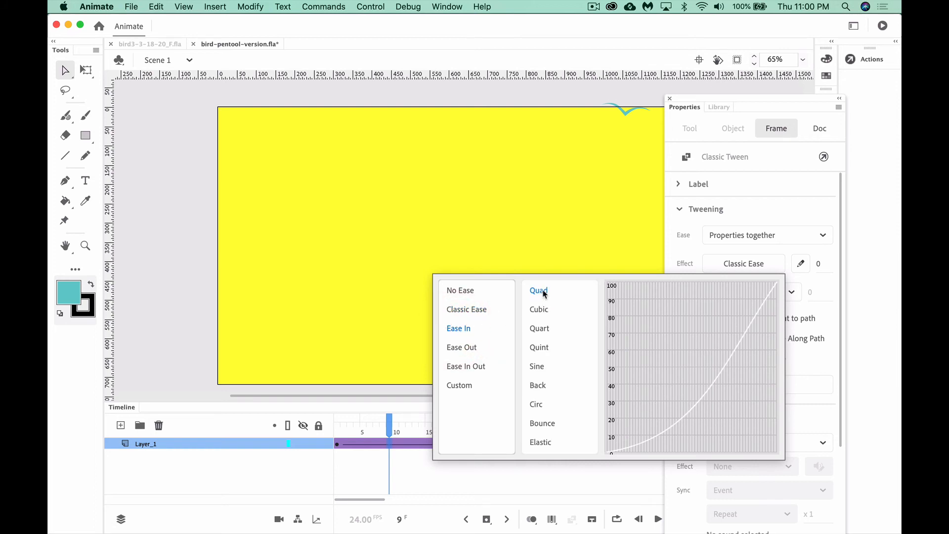
pyautogui.click(544, 294)
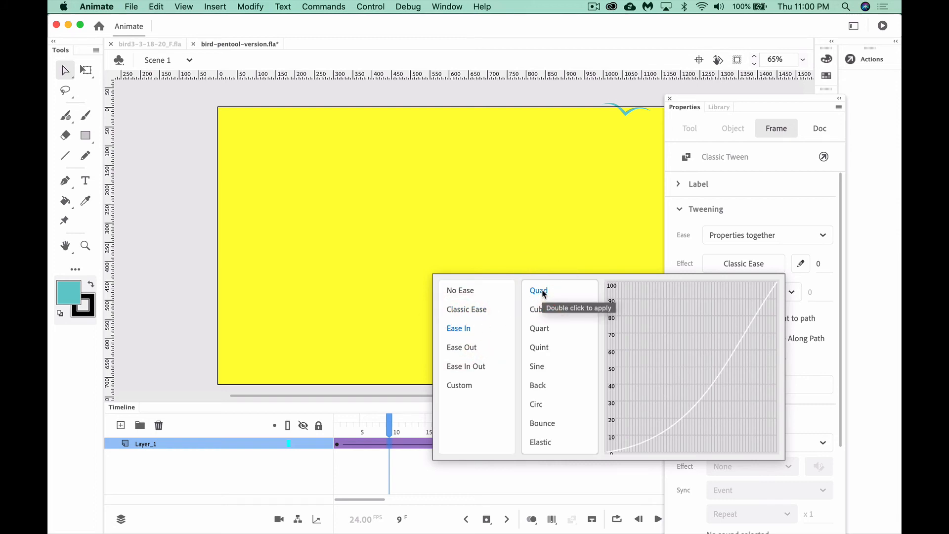
pyautogui.doubleClick(544, 294)
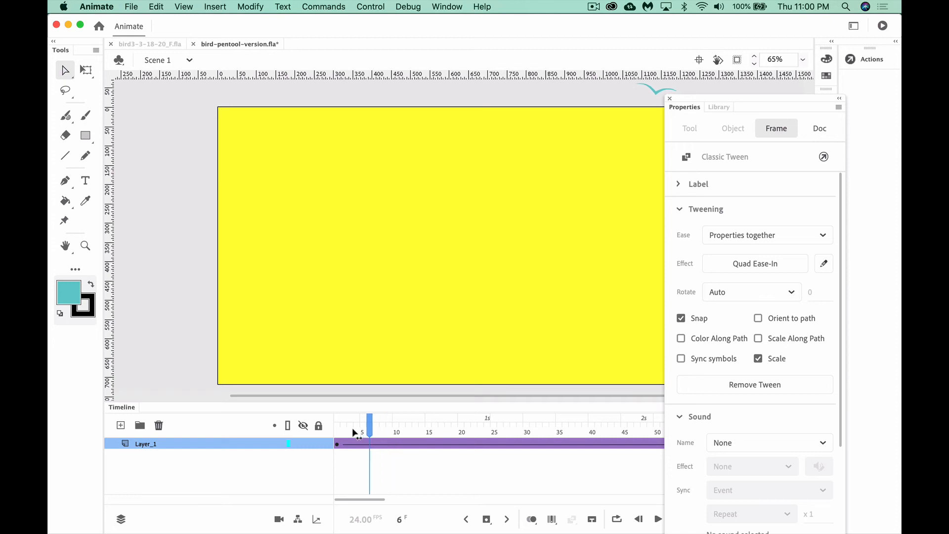
# Play the flight from frame 1 through frame 96 to review the eased timing
pyautogui.moveTo(353, 429); pyautogui.dragTo(295, 438)
pyautogui.hscroll(5, 424, 363)
pyautogui.hscroll(-4, 424, 363)
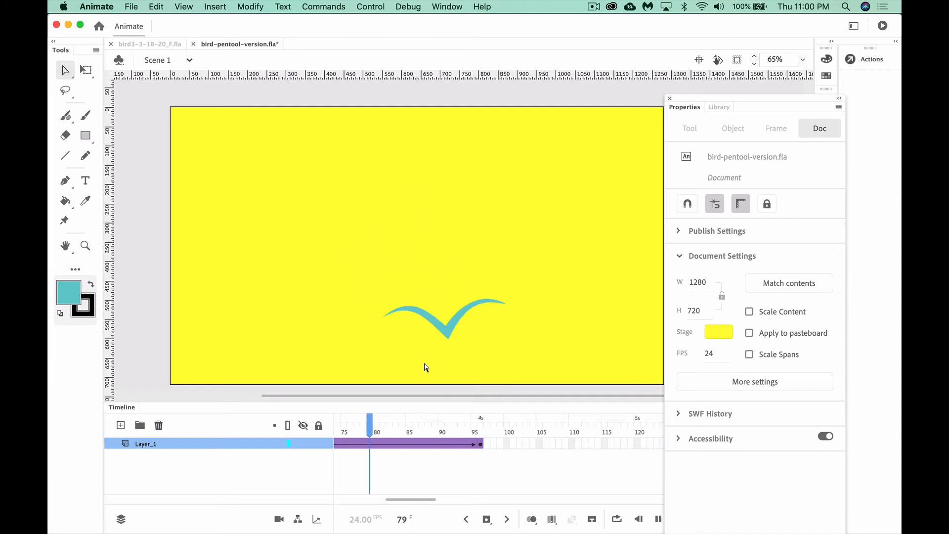
pyautogui.press('Return')
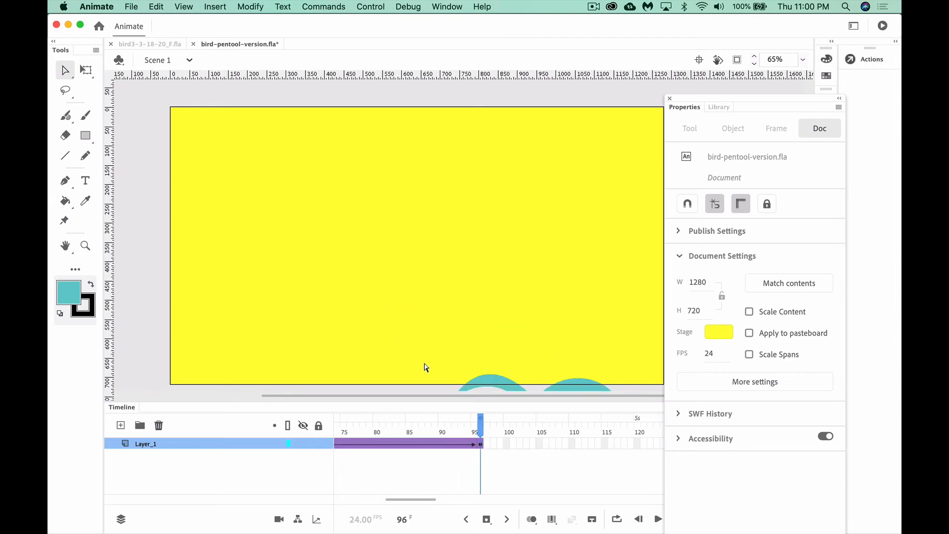
pyautogui.hscroll(-5, 459, 454)
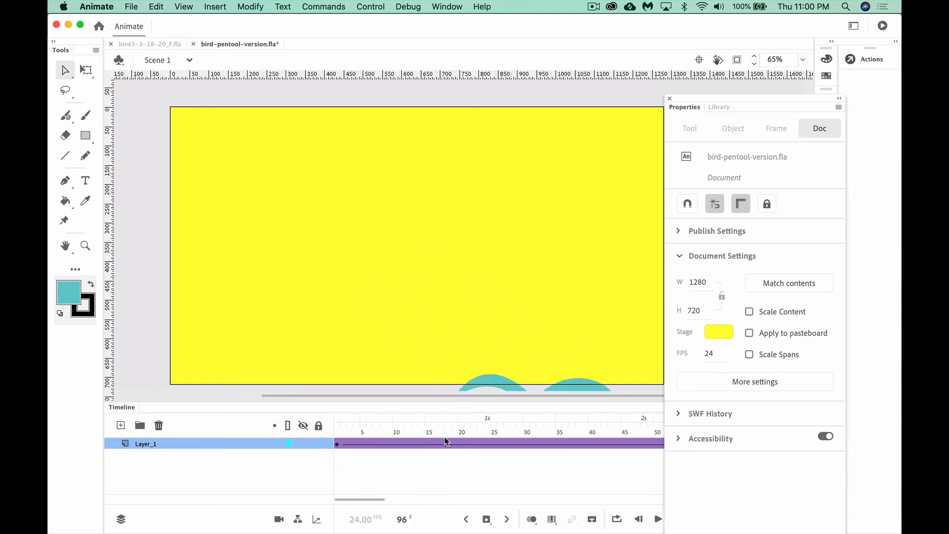
pyautogui.moveTo(381, 434); pyautogui.dragTo(337, 433)
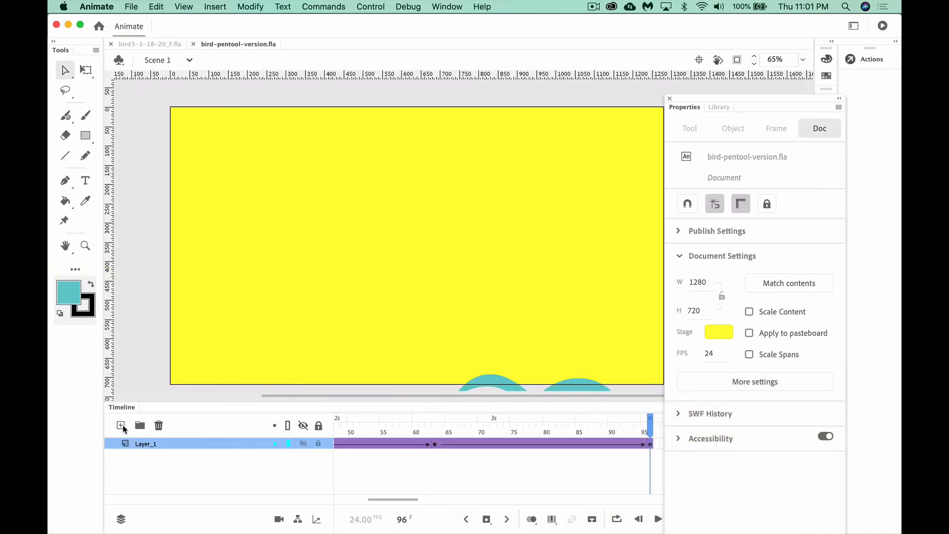
# Add a layer above Layer_1 and place a Bird instance from the library at frame 1, over the stage's upper-right corner
pyautogui.click(121, 427)
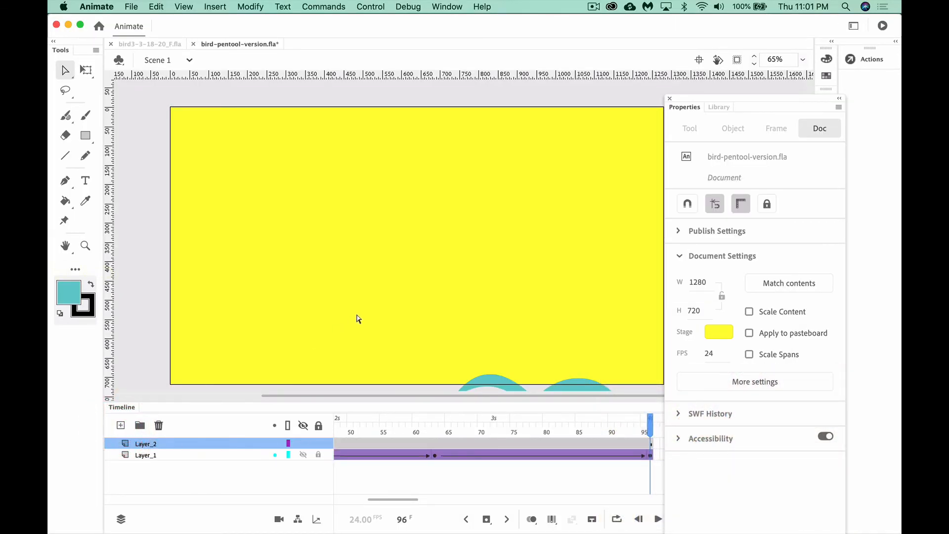
pyautogui.moveTo(412, 428); pyautogui.dragTo(188, 439)
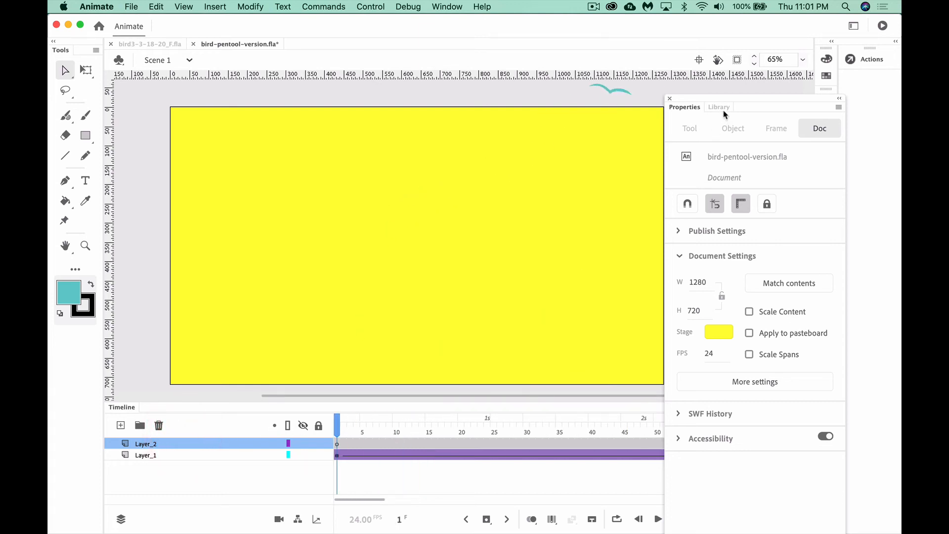
pyautogui.moveTo(715, 101); pyautogui.dragTo(763, 96)
pyautogui.click(767, 102)
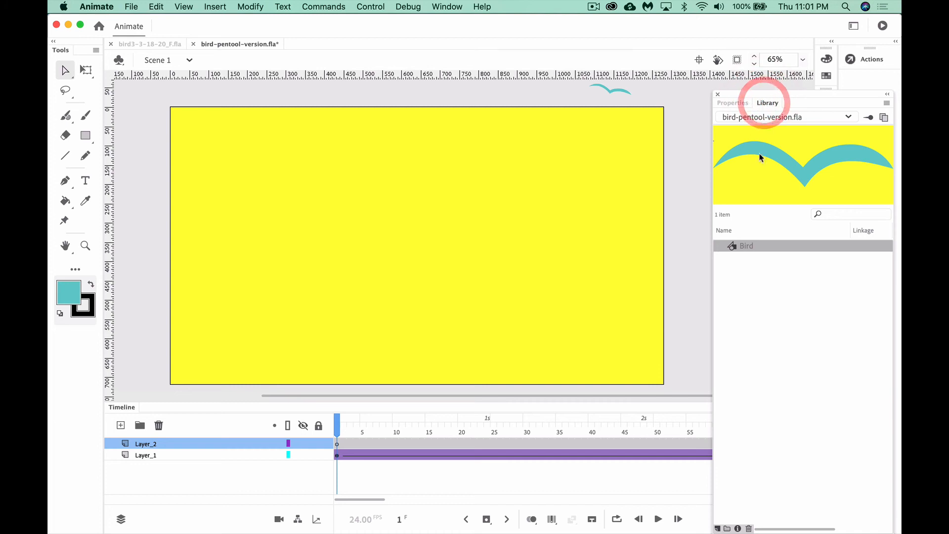
pyautogui.click(734, 246)
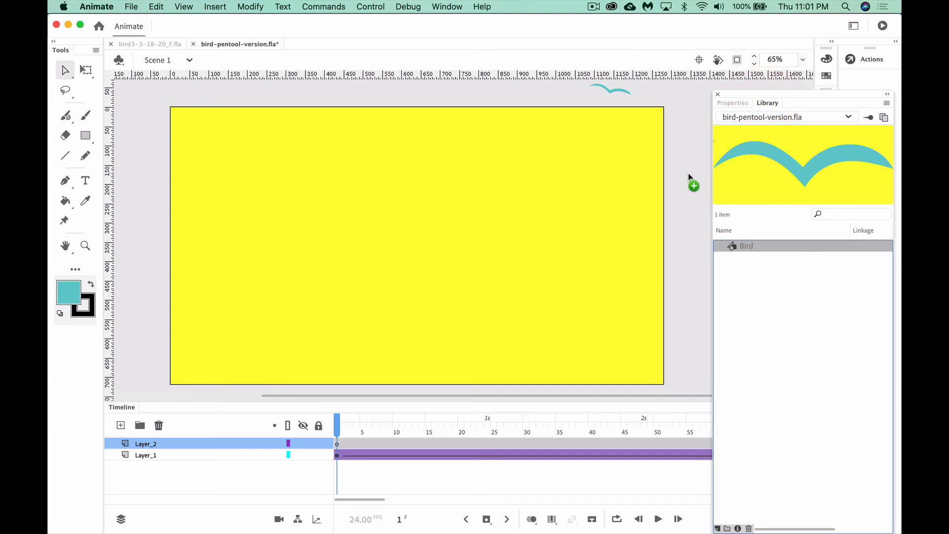
pyautogui.moveTo(682, 114); pyautogui.dragTo(687, 100)
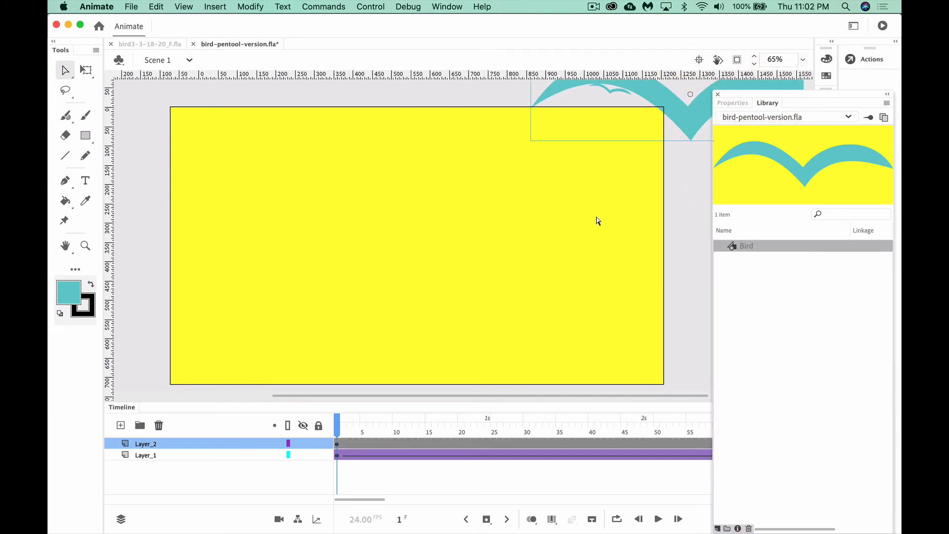
# Create a classic tween on Layer_2 for the new Bird instance
pyautogui.hscroll(5, 596, 219)
pyautogui.scroll(3, 595, 218)
pyautogui.scroll(-3, 597, 221)
pyautogui.hscroll(-5, 597, 221)
pyautogui.scroll(2, 598, 220)
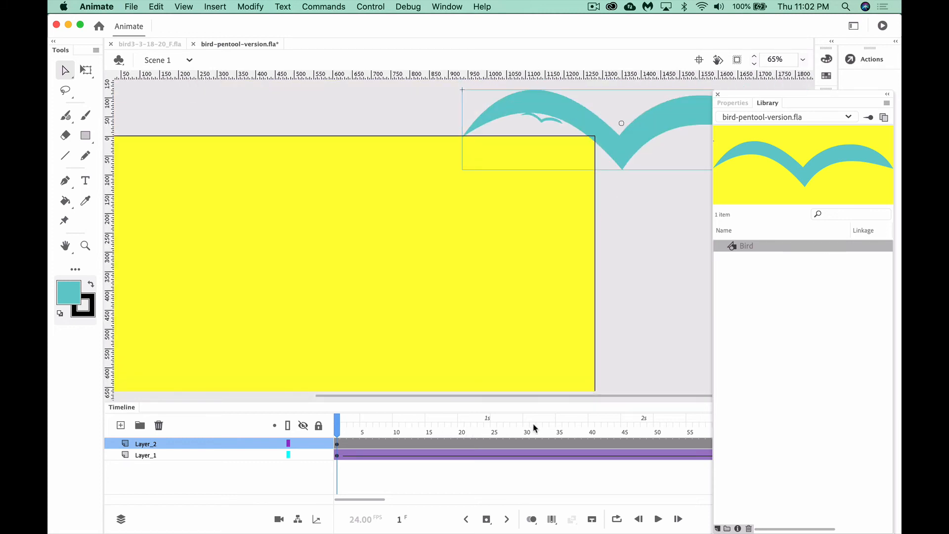
pyautogui.rightClick(338, 447)
pyautogui.click(441, 209)
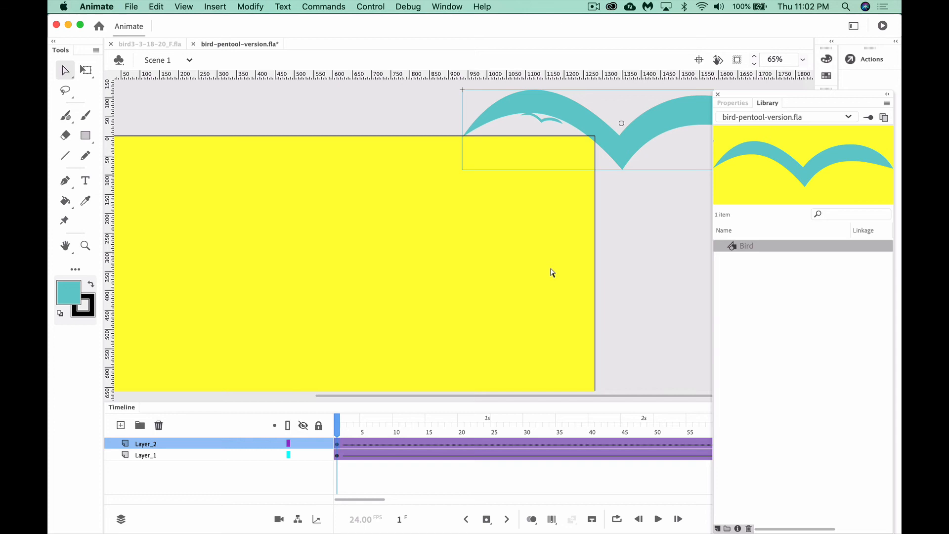
# Scrub the timeline from frame 1 to frame 45 with the whole pasteboard in view to compare both birds
pyautogui.press('super+minus')
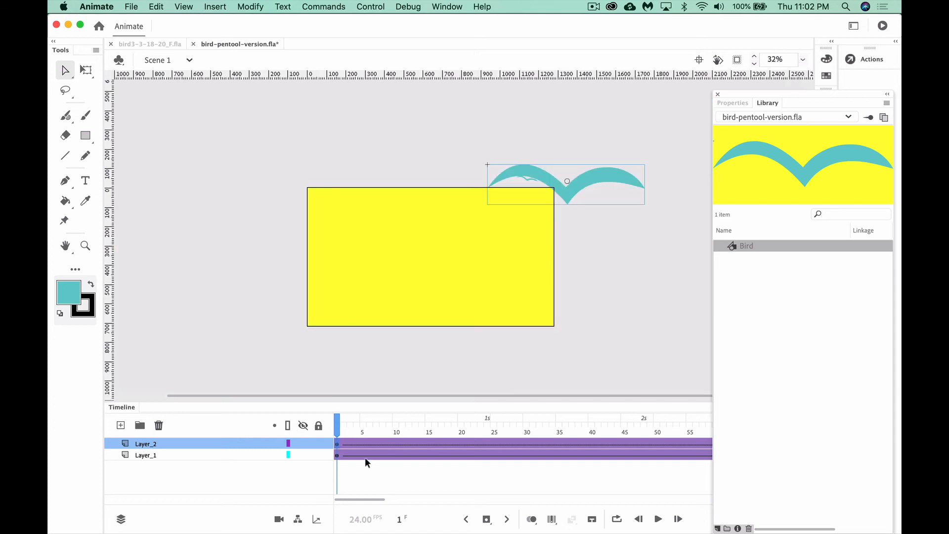
pyautogui.moveTo(349, 433); pyautogui.dragTo(626, 441)
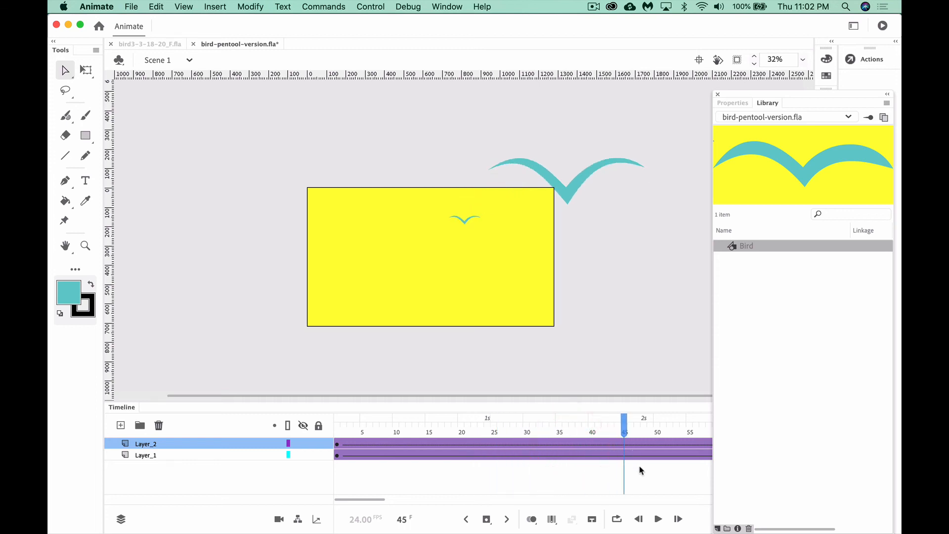
pyautogui.click(600, 443)
pyautogui.hscroll(5, 596, 487)
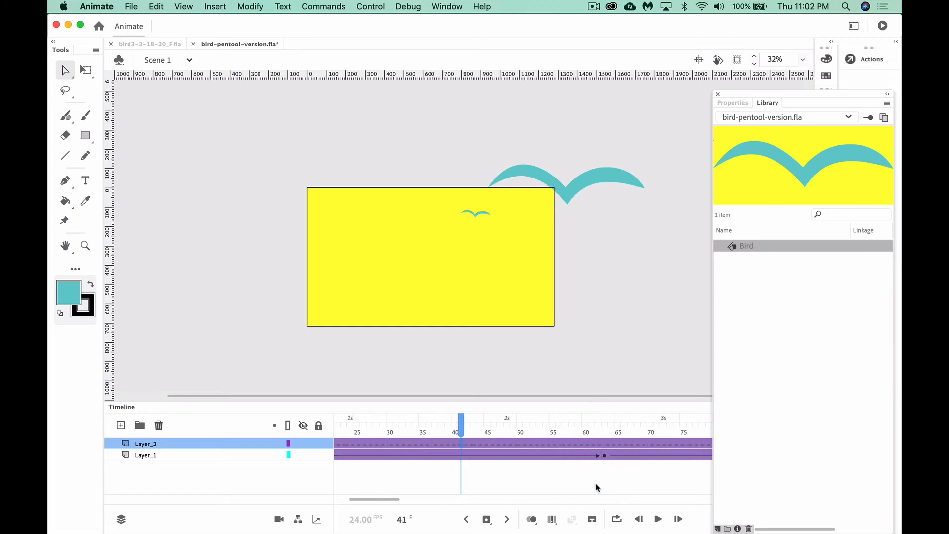
# Insert a keyframe at frame 41 on Layer_2, move its bird just off the stage's lower-left side, and test the movie
pyautogui.click(464, 443)
pyautogui.press('F5')
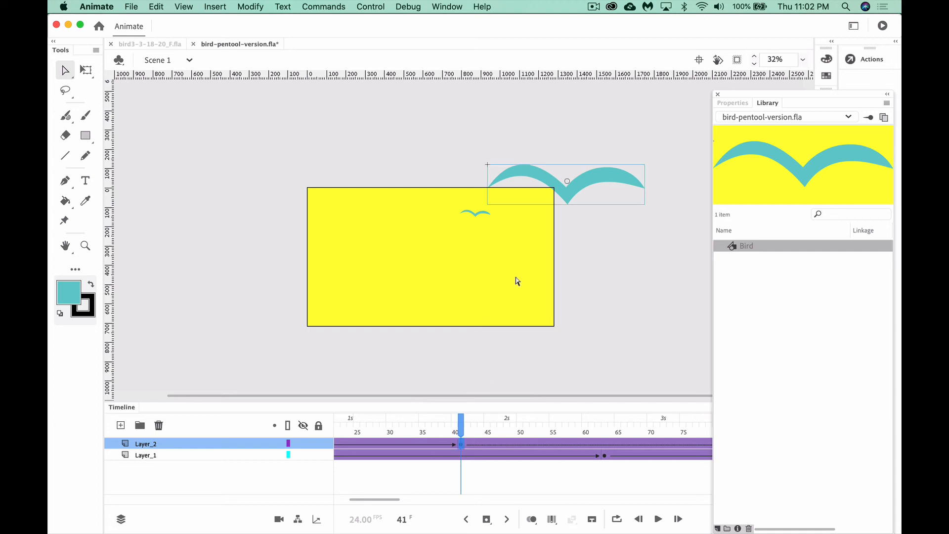
pyautogui.moveTo(571, 199); pyautogui.dragTo(236, 307)
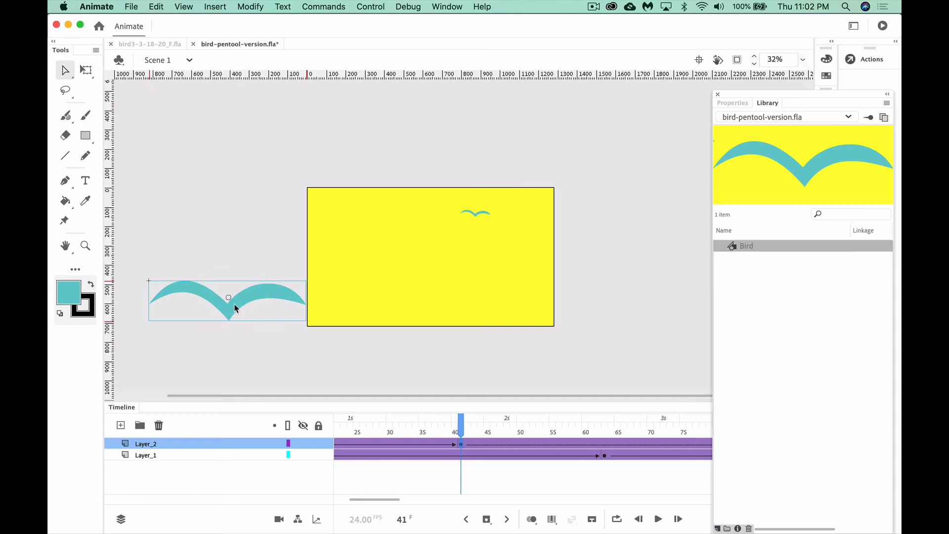
pyautogui.press('super+Return')
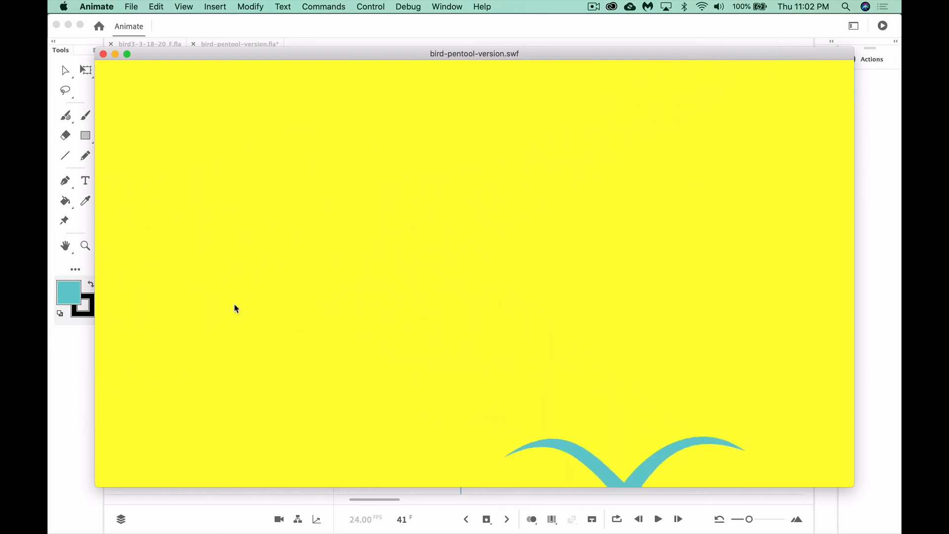
pyautogui.click(103, 53)
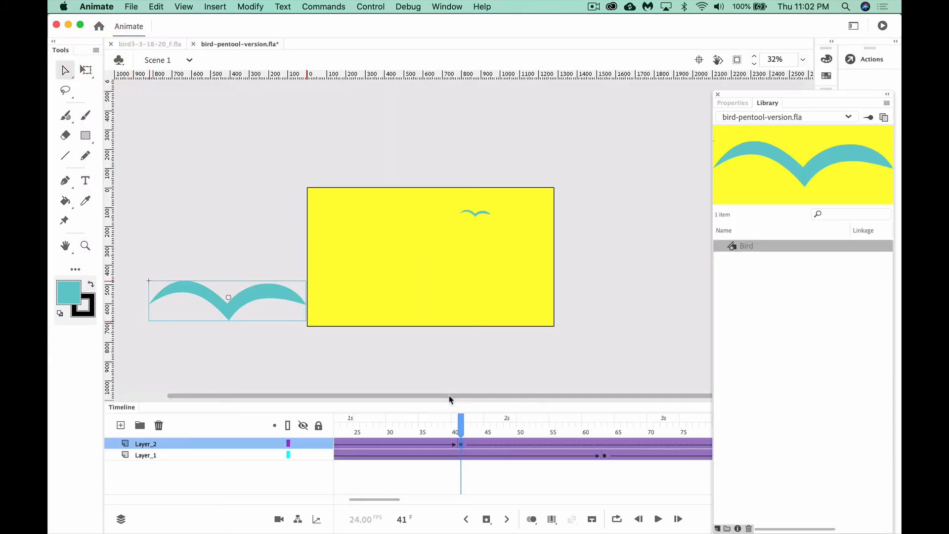
# At frame 1, rotate the large Layer_2 bird slightly clockwise and shift it a little farther off the stage's upper-right corner
pyautogui.moveTo(461, 426); pyautogui.dragTo(232, 421)
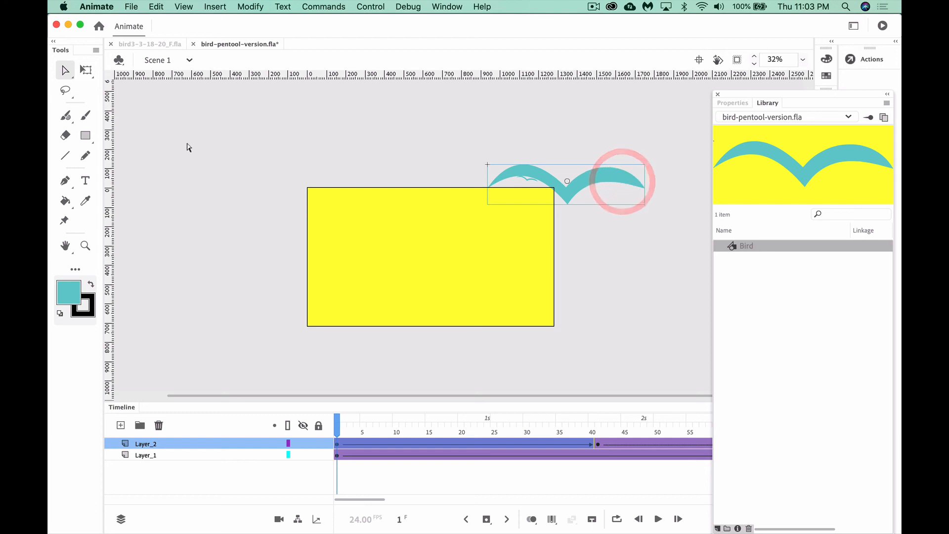
pyautogui.click(86, 69)
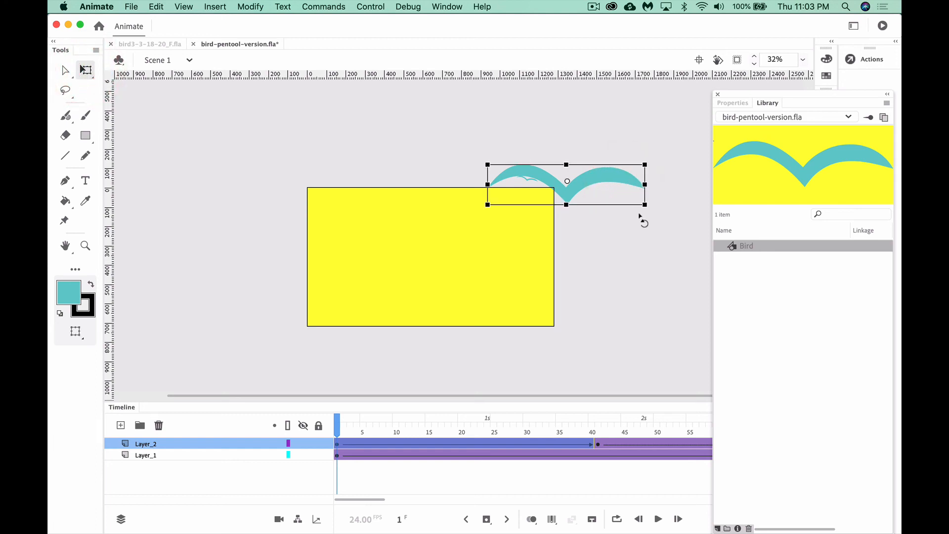
pyautogui.moveTo(647, 218); pyautogui.dragTo(637, 216)
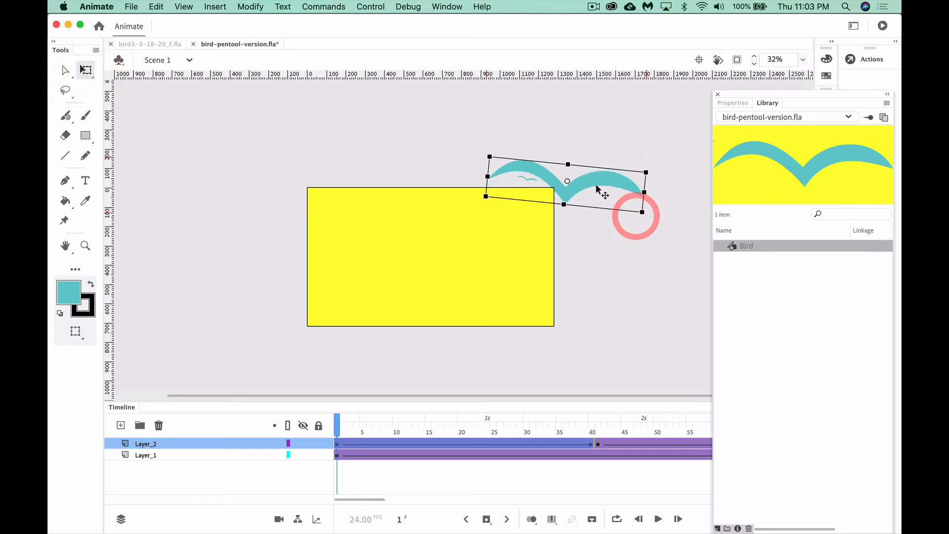
pyautogui.moveTo(601, 186); pyautogui.dragTo(612, 183)
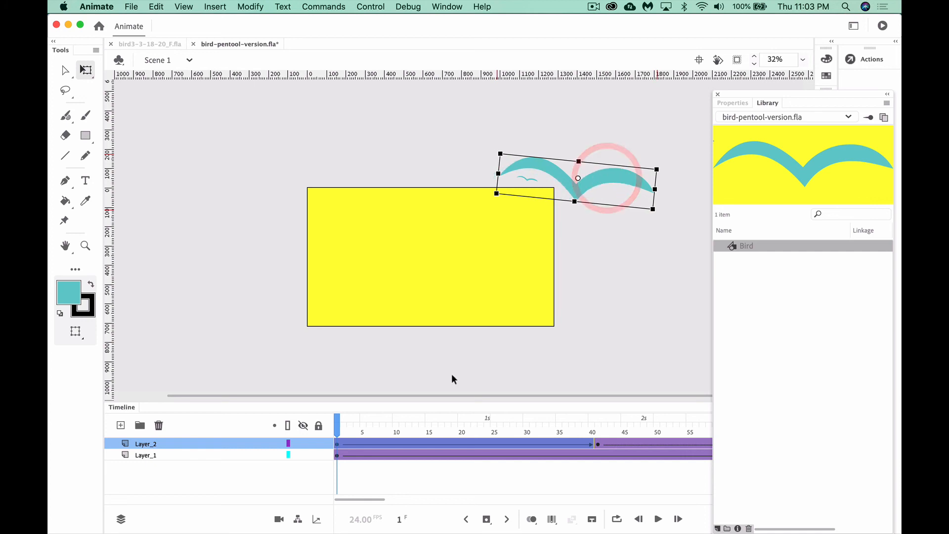
# Apply a Brightness color effect of -21 % to the large bird at frame 1
pyautogui.click(729, 103)
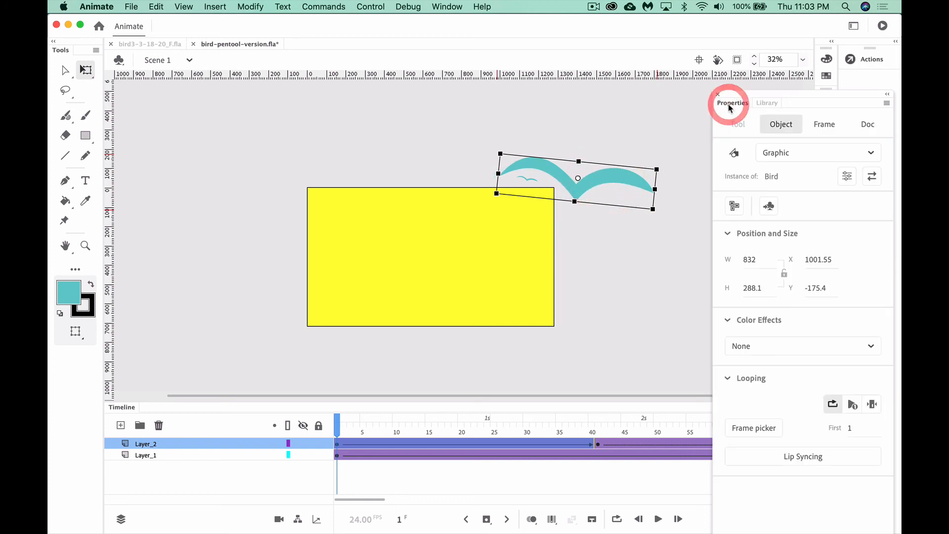
pyautogui.click(613, 181)
pyautogui.click(755, 345)
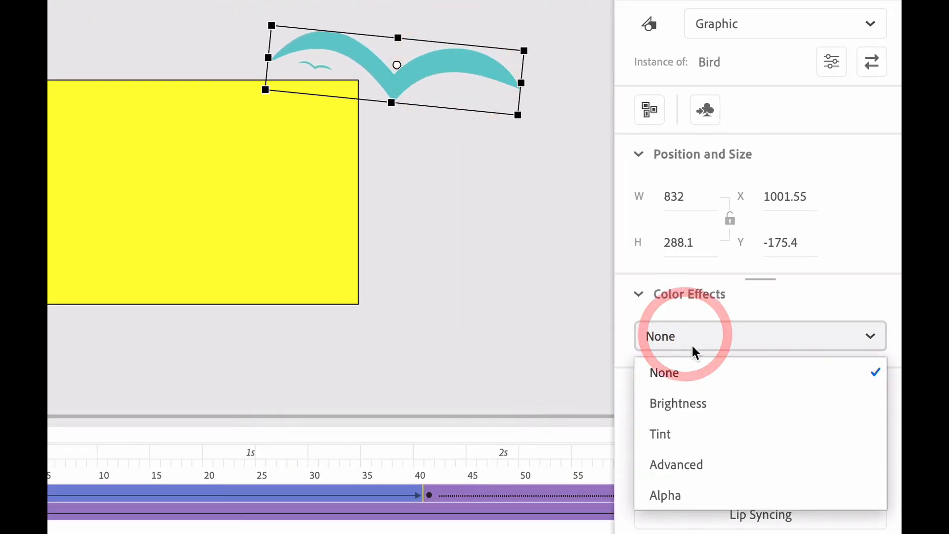
pyautogui.click(699, 402)
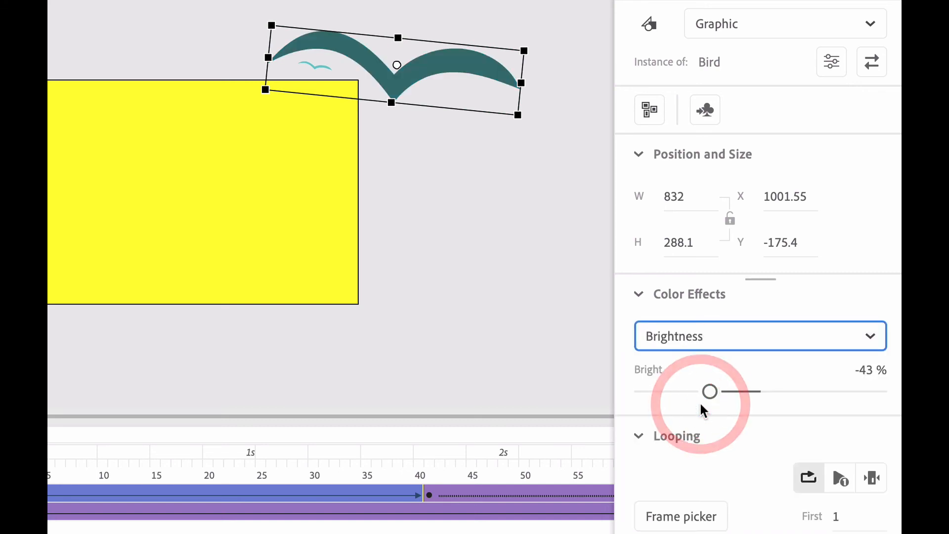
pyautogui.moveTo(713, 393); pyautogui.dragTo(738, 387)
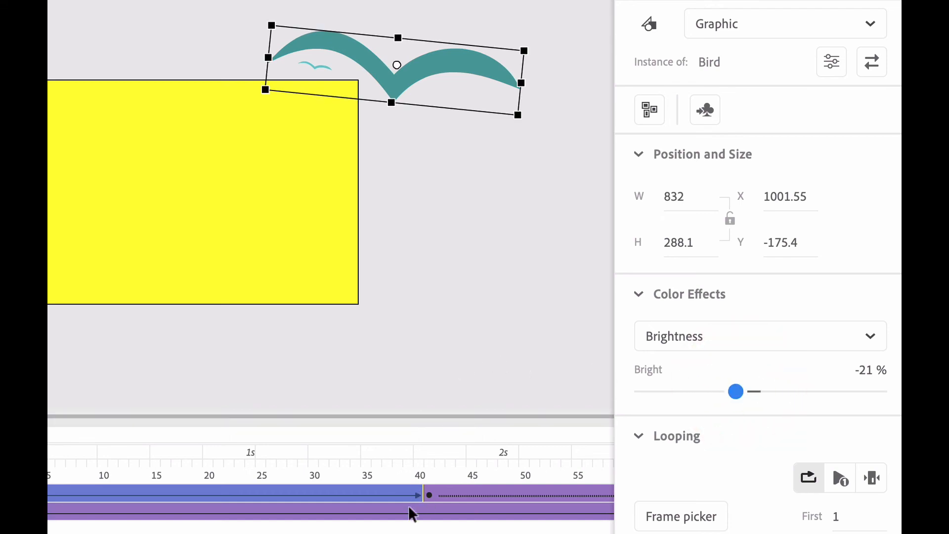
# At frame 41, enlarge the Layer_2 bird to about 1217 × 502, tilted counterclockwise, and set its Brightness color effect to 27 %
pyautogui.click(428, 493)
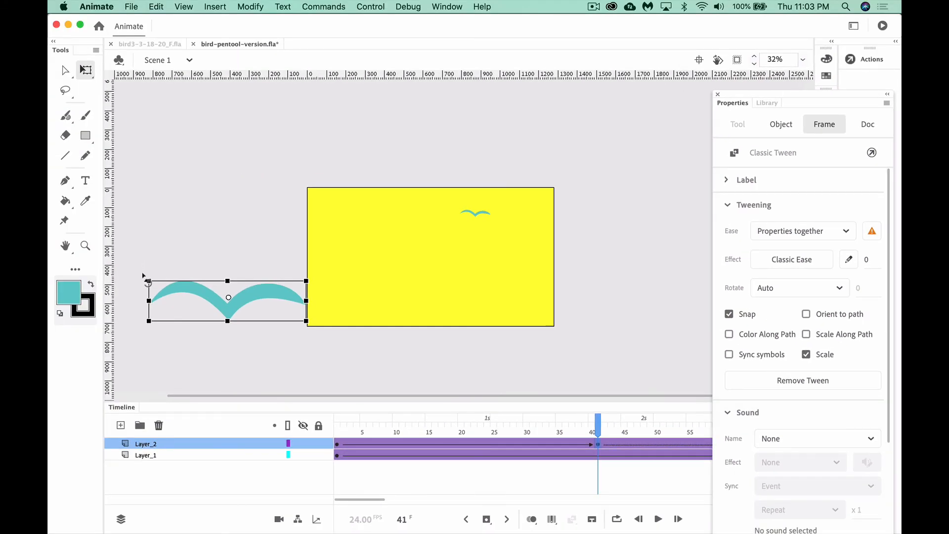
pyautogui.moveTo(145, 278); pyautogui.dragTo(108, 292)
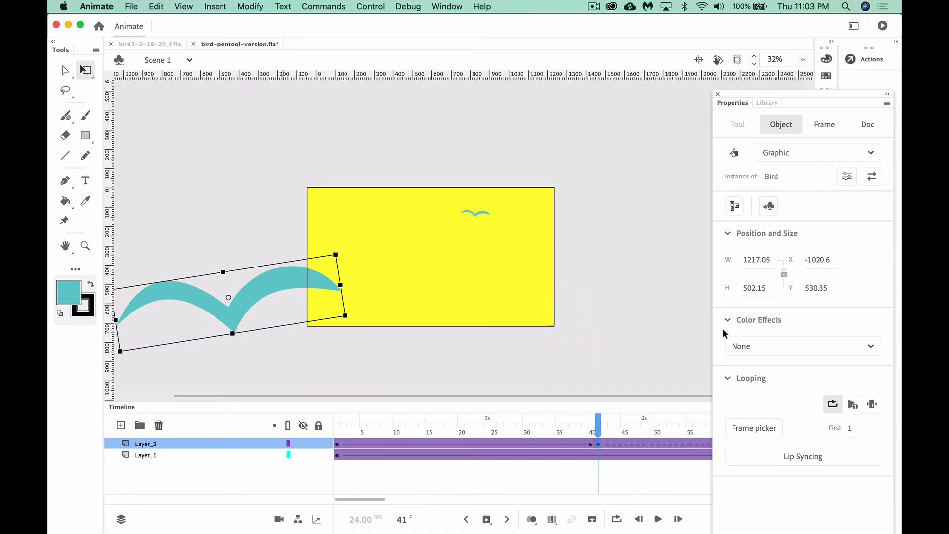
pyautogui.click(841, 346)
pyautogui.click(780, 384)
pyautogui.moveTo(780, 381); pyautogui.dragTo(805, 380)
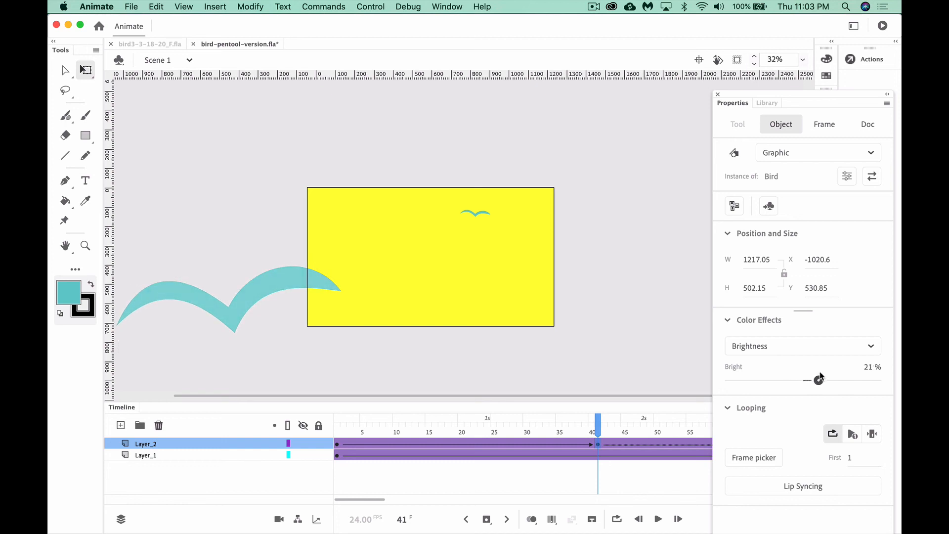
pyautogui.moveTo(824, 376); pyautogui.dragTo(824, 376)
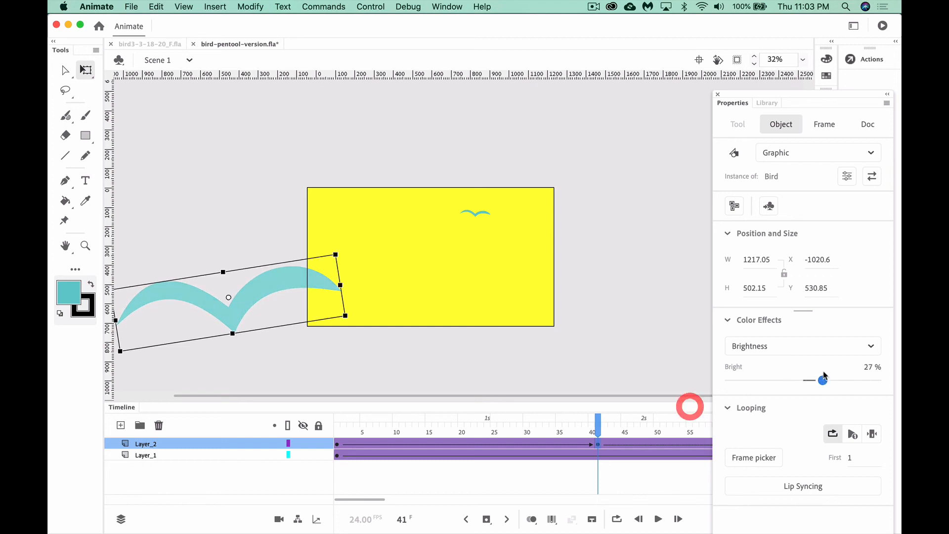
# Play the animation from frame 1 through frame 96 to review the second bird's flight
pyautogui.moveTo(599, 429); pyautogui.dragTo(554, 430)
pyautogui.press('Return')
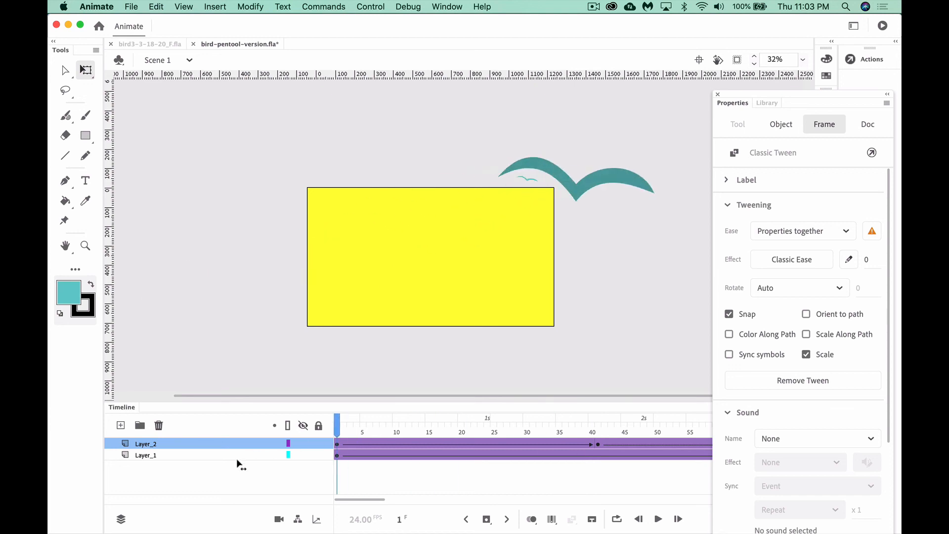
pyautogui.click(198, 464)
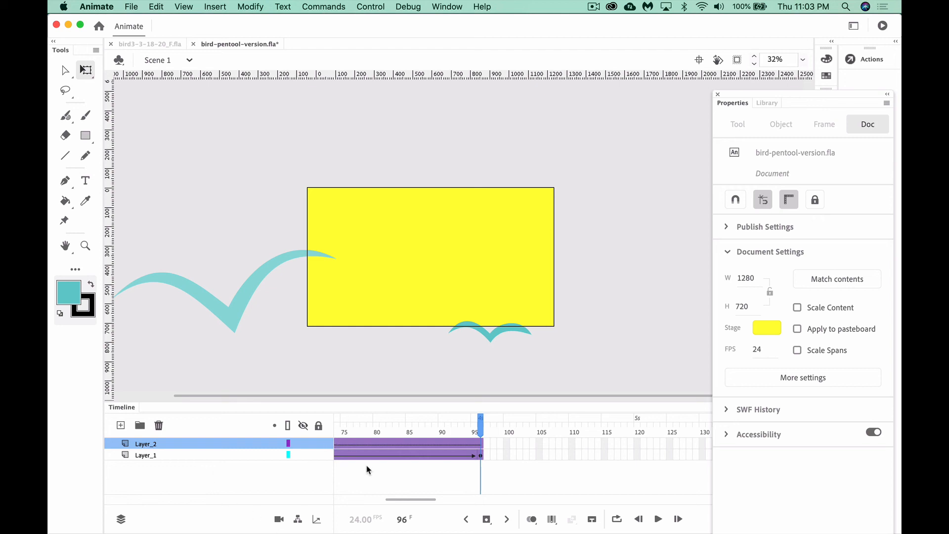
# Move Layer_2's keyframe from frame 41 to frame 74 and save the document
pyautogui.moveTo(401, 499); pyautogui.dragTo(380, 501)
pyautogui.click(375, 443)
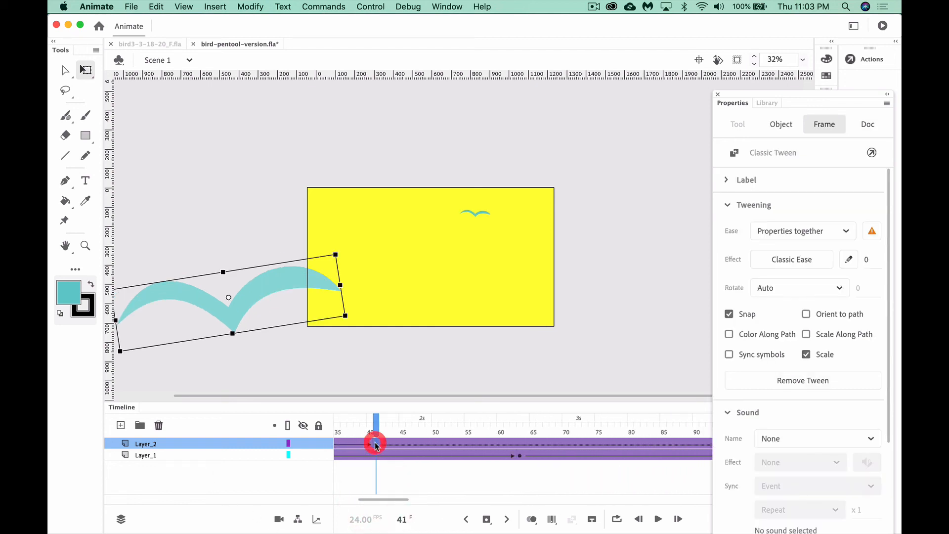
pyautogui.moveTo(432, 439); pyautogui.dragTo(514, 435)
pyautogui.moveTo(594, 443); pyautogui.dragTo(594, 443)
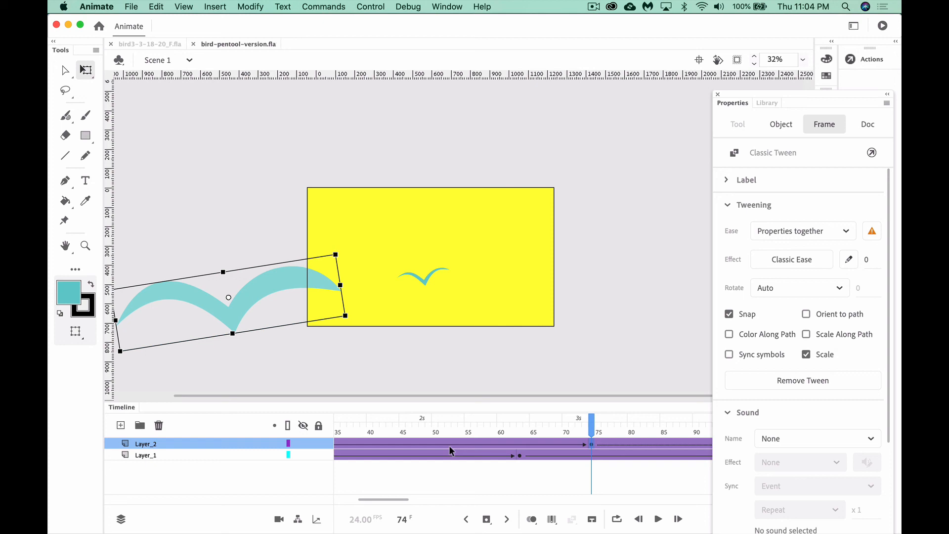
pyautogui.press('super+s')
# Return to frame 1 and test the movie to review the slower flight of the large bird
pyautogui.hotkey('shift', ',')
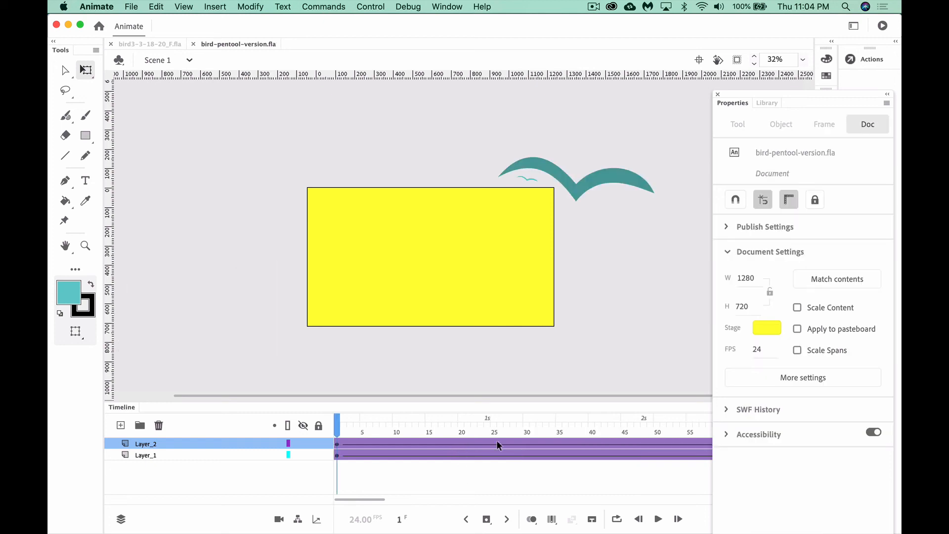
pyautogui.press('super+Return')
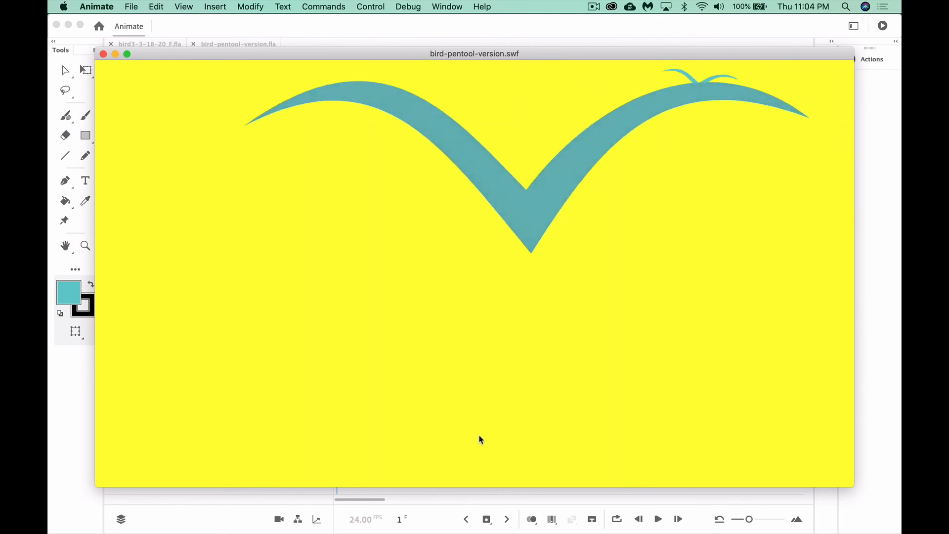
pyautogui.click(104, 55)
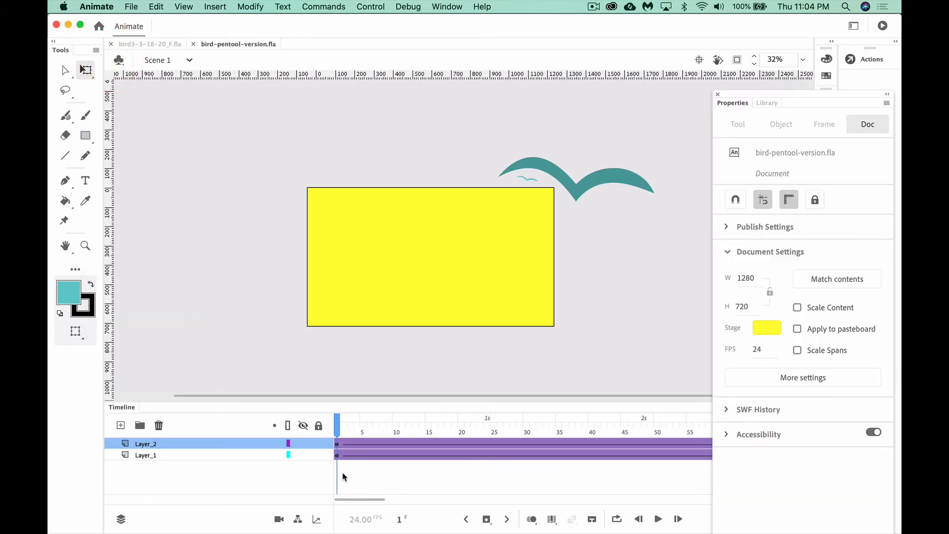
# Add a layer, place it below Layer_1, and choose a green fill color for drawing
pyautogui.click(120, 425)
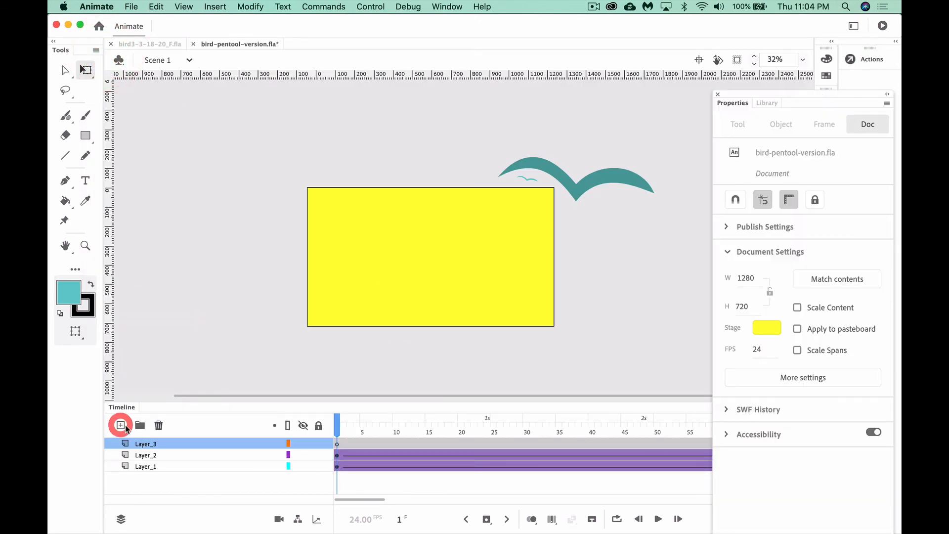
pyautogui.moveTo(180, 444); pyautogui.dragTo(177, 475)
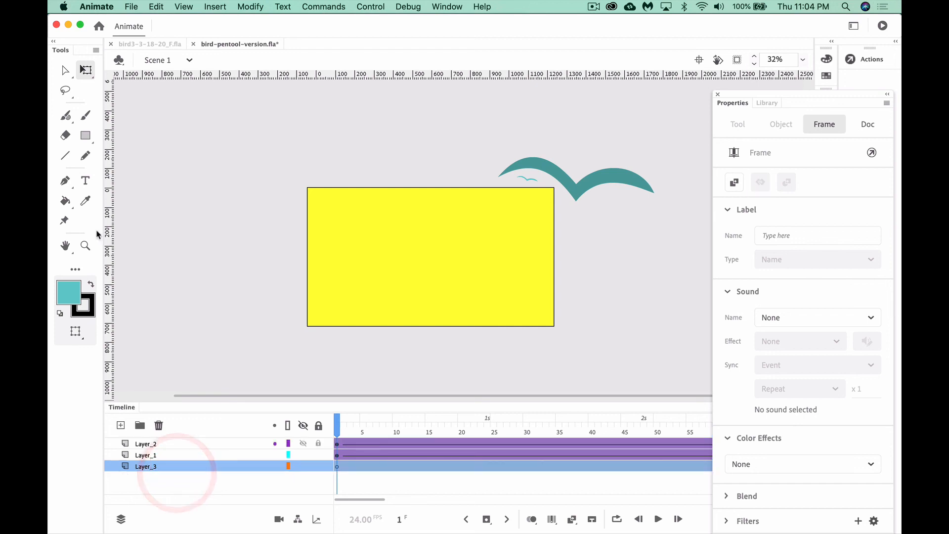
pyautogui.click(85, 141)
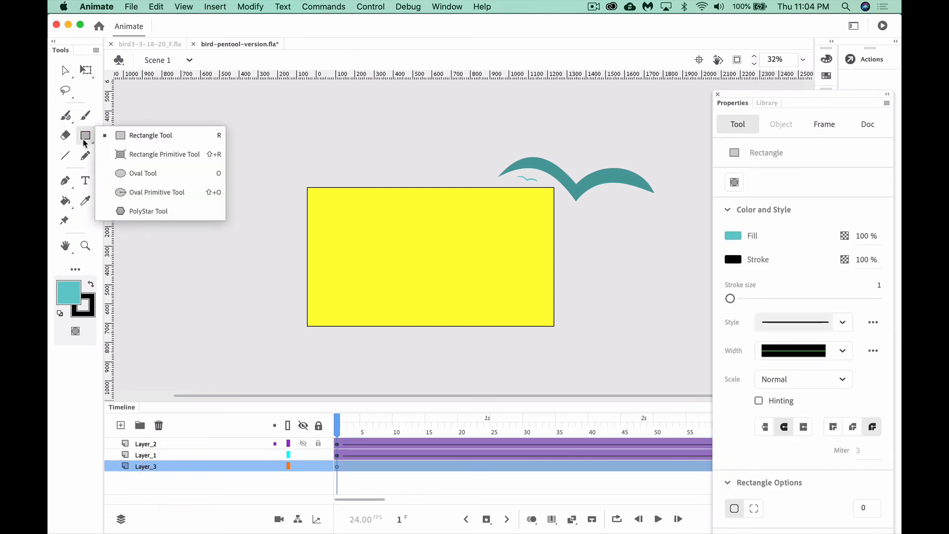
pyautogui.click(139, 177)
# Draw a closed hill outline with the Pen tool on Layer_3, curving across the stage's lower half and extending past its sides and bottom
pyautogui.press('p')
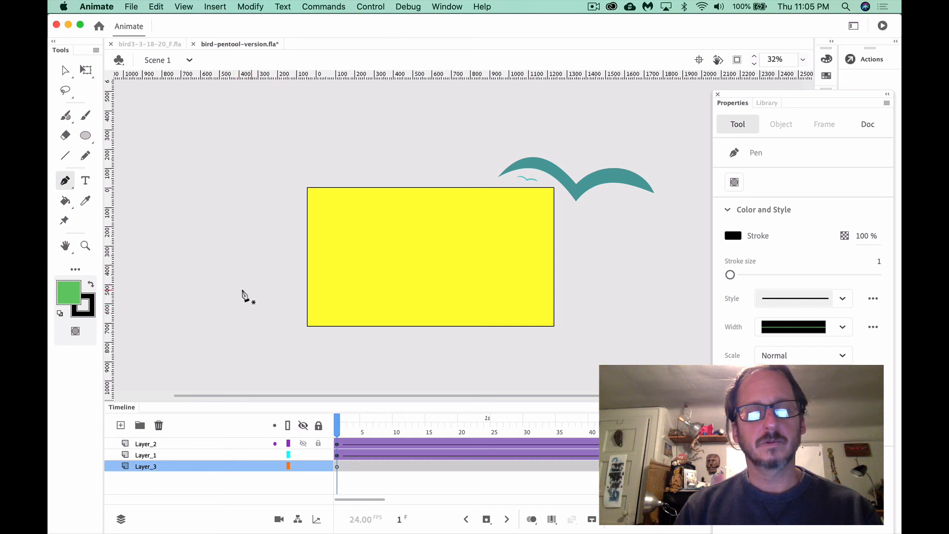
pyautogui.moveTo(242, 289); pyautogui.dragTo(333, 269)
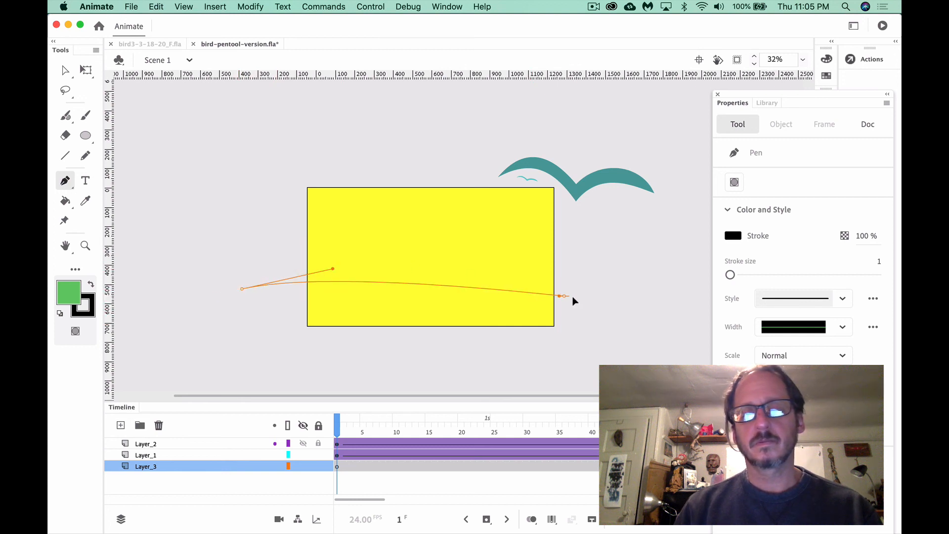
pyautogui.moveTo(573, 297); pyautogui.dragTo(596, 308)
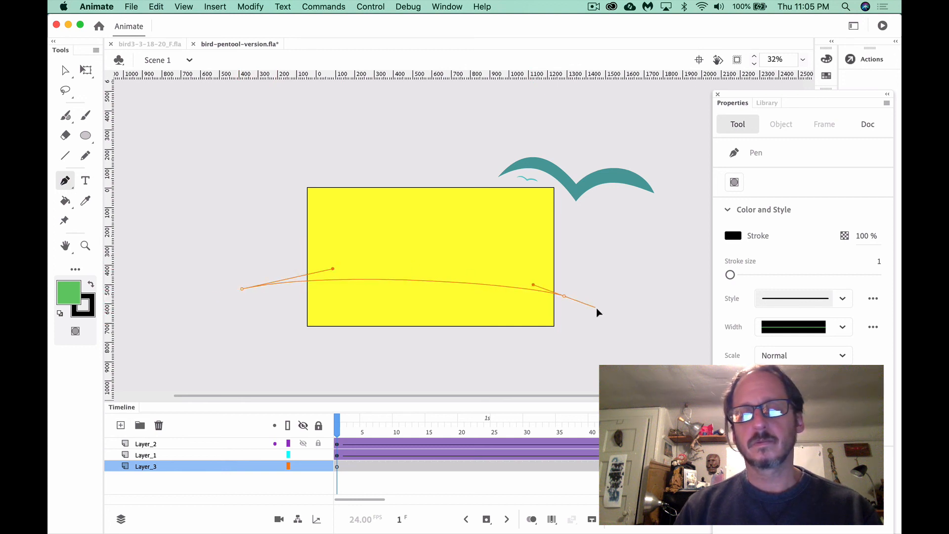
pyautogui.click(654, 332)
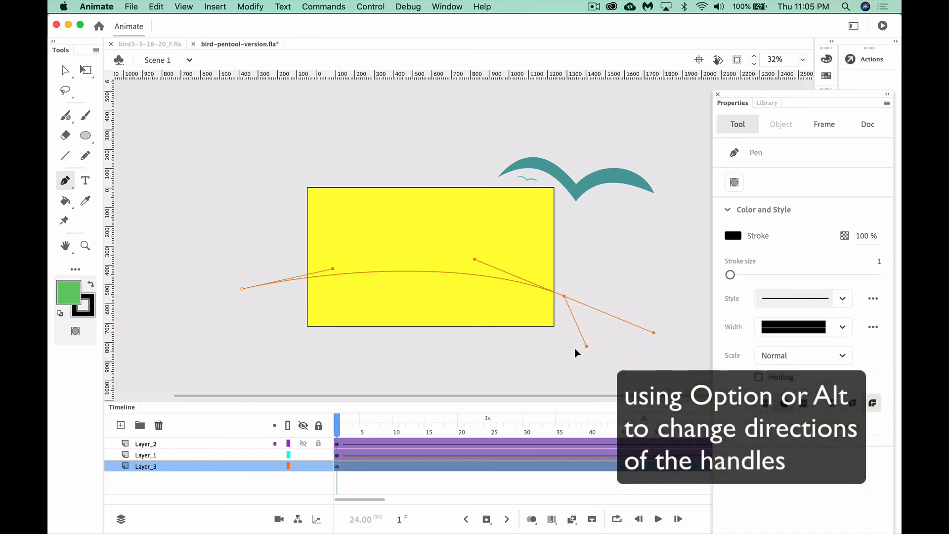
pyautogui.moveTo(564, 349); pyautogui.dragTo(563, 350)
pyautogui.click(557, 334)
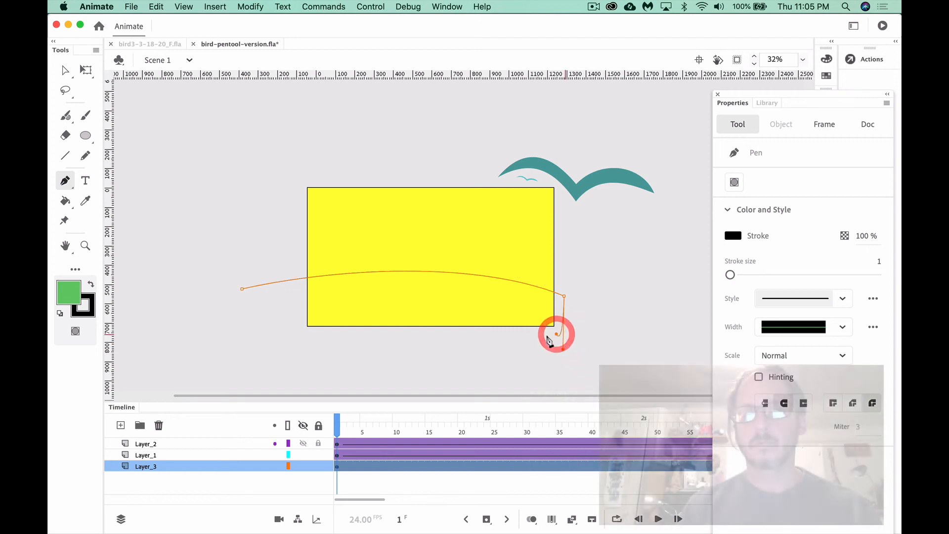
pyautogui.click(300, 341)
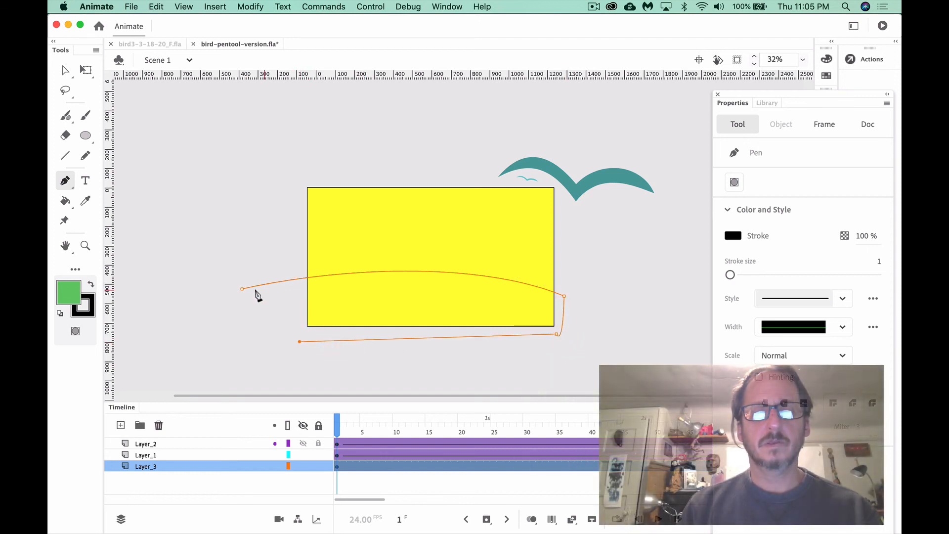
pyautogui.click(243, 290)
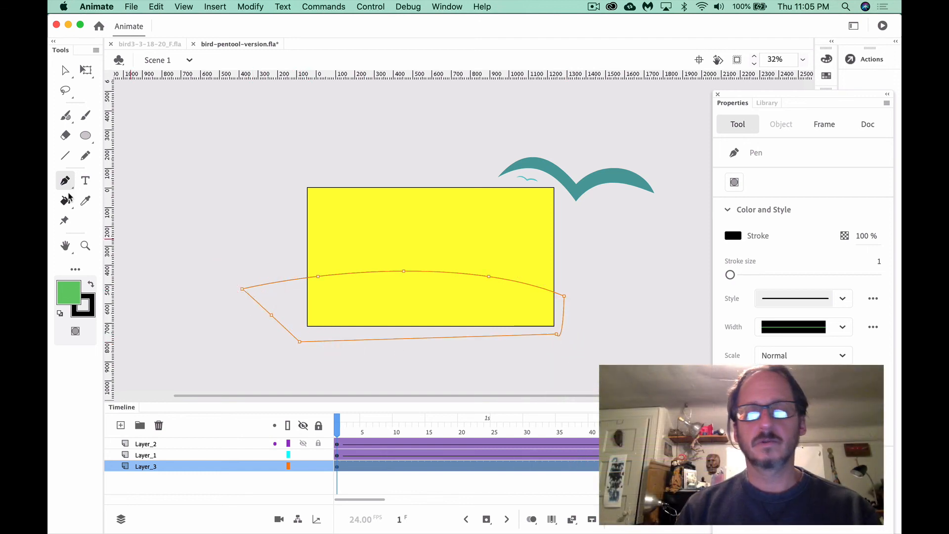
# Fill the hill outline with green using the Paint Bucket and return to the Selection tool
pyautogui.click(66, 200)
pyautogui.click(380, 315)
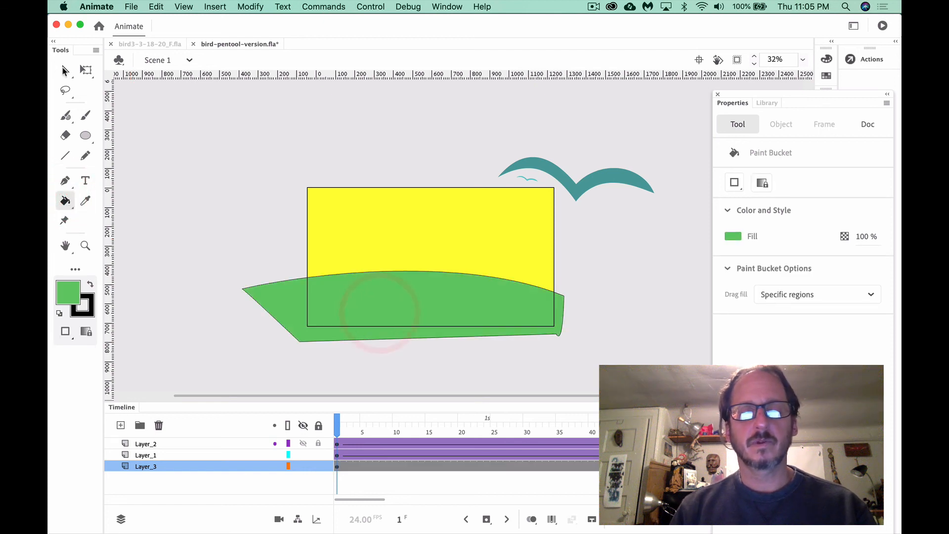
pyautogui.click(65, 70)
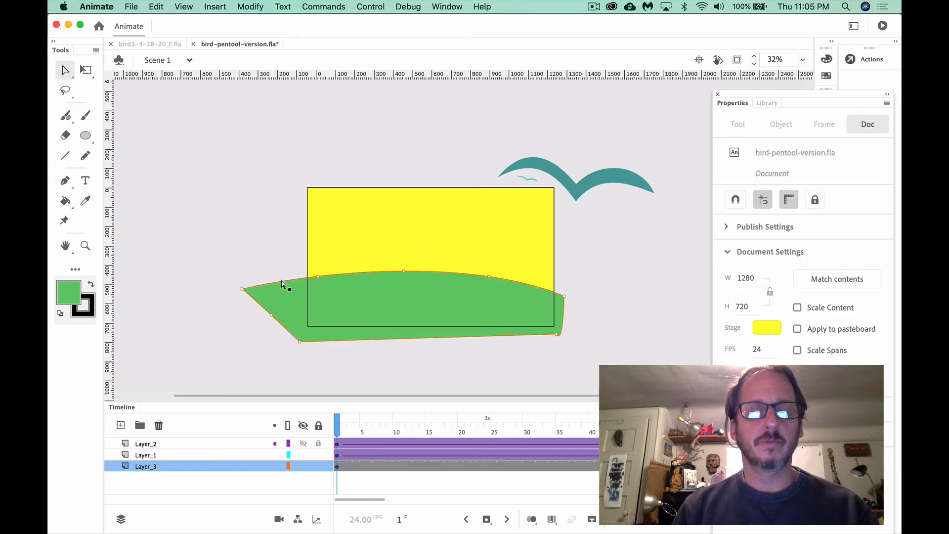
# Select the black outline around the green hill with the Selection tool and delete it, keeping only the fill
pyautogui.click(266, 264)
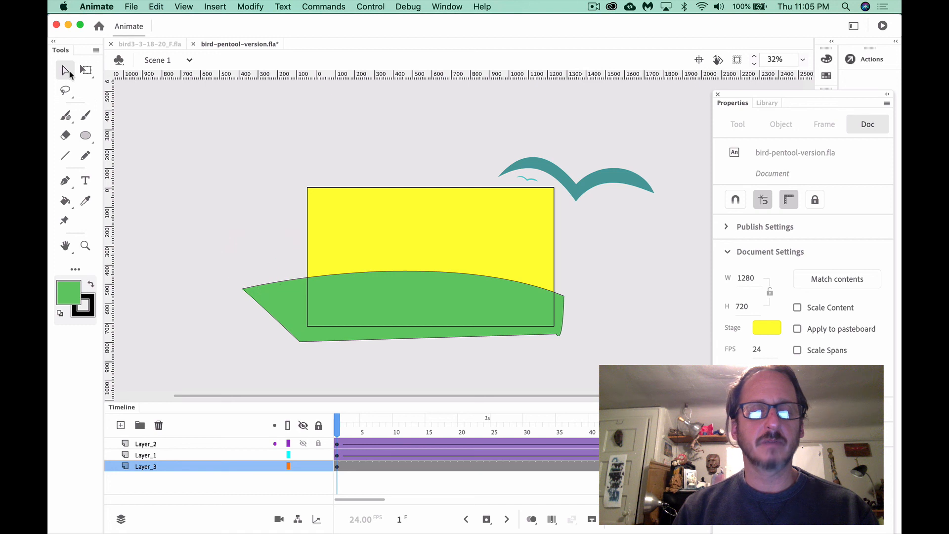
pyautogui.moveTo(79, 64); pyautogui.dragTo(99, 69)
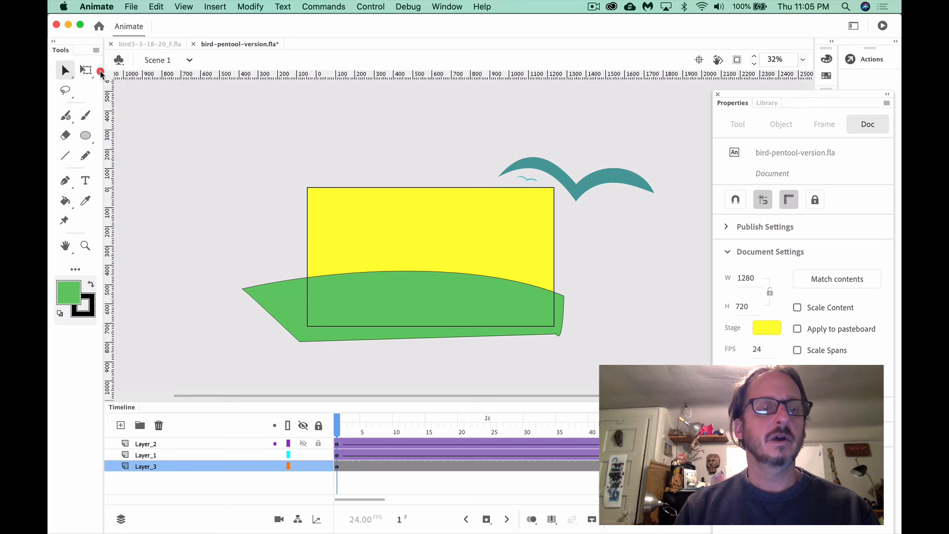
pyautogui.click(292, 283)
pyautogui.press('Escape')
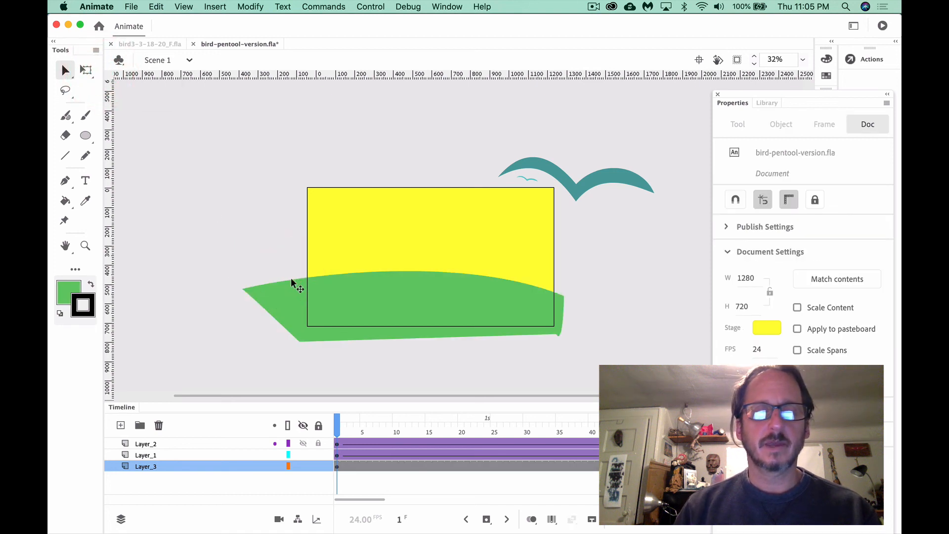
# Clip the content outside the stage, then test the movie with the hill background and close the preview
pyautogui.click(451, 298)
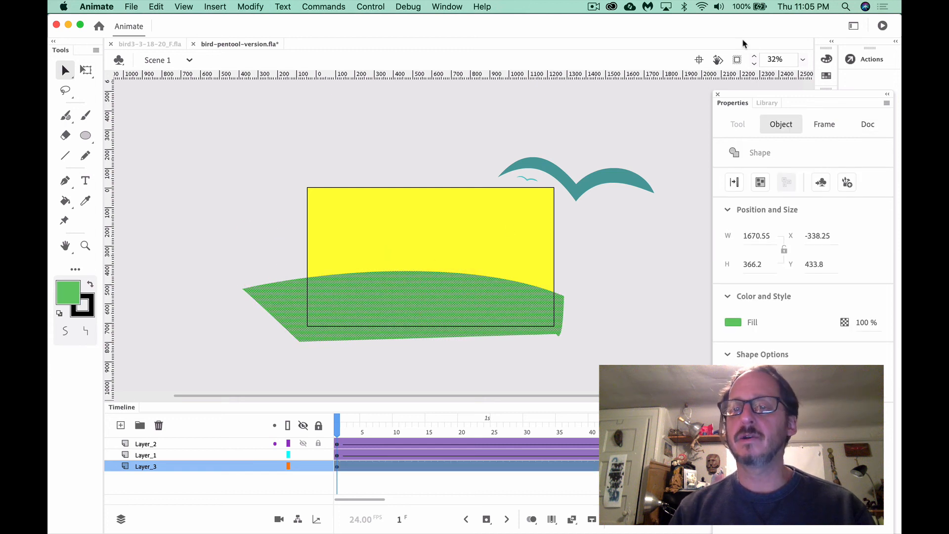
pyautogui.click(737, 60)
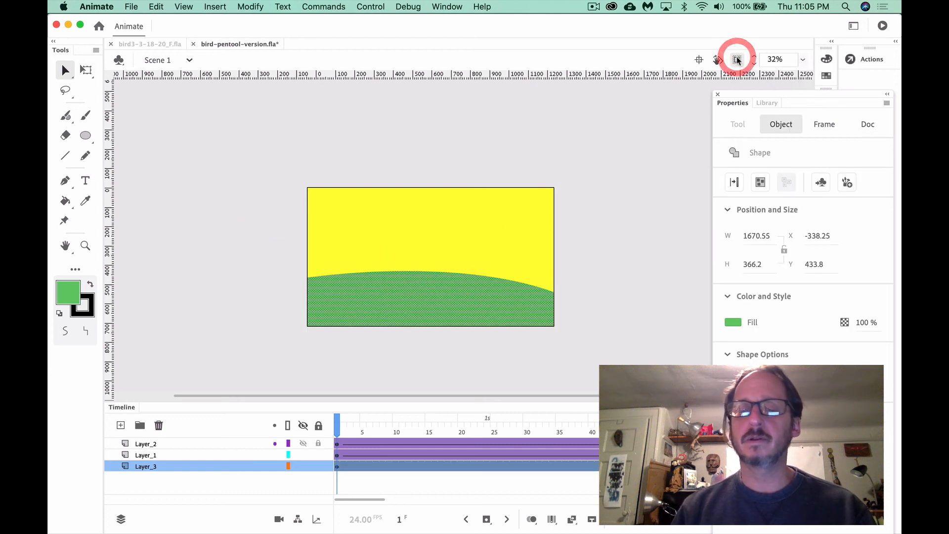
pyautogui.click(653, 241)
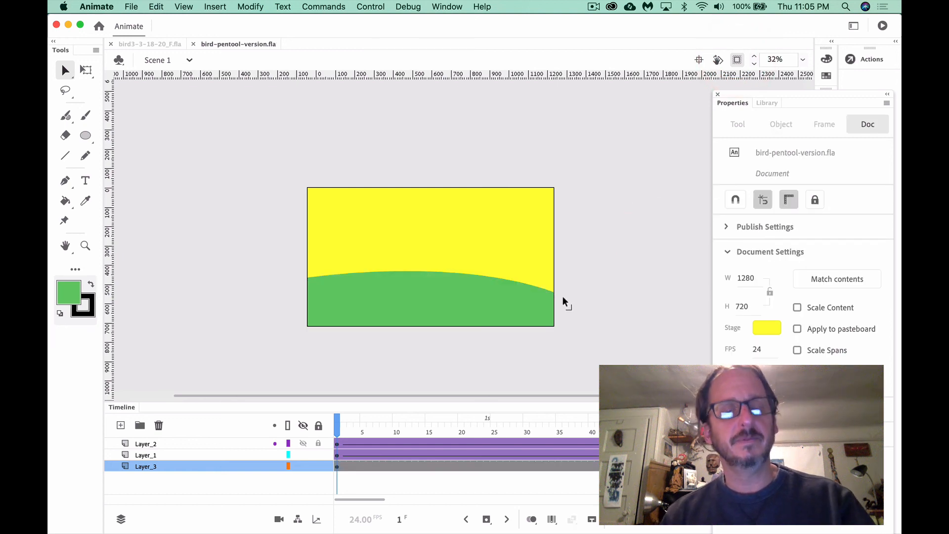
pyautogui.press('super+Return')
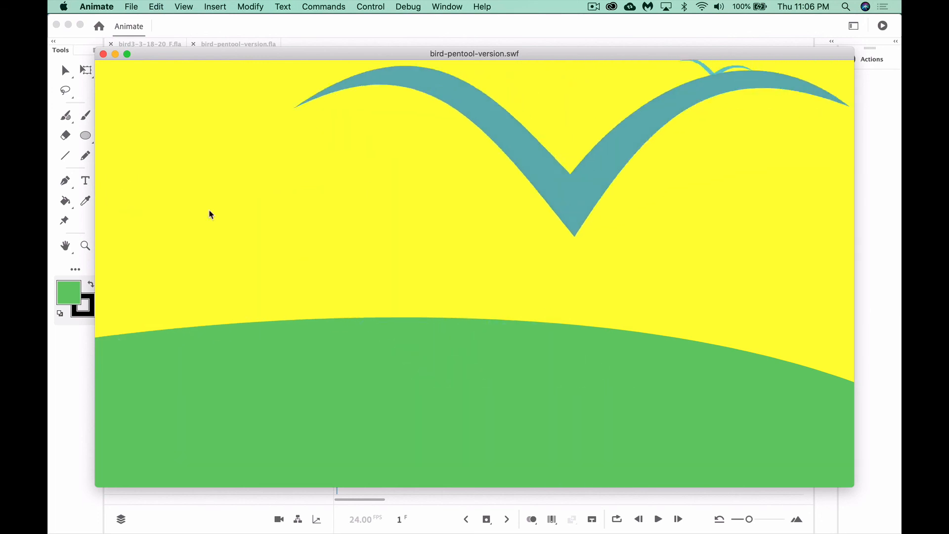
pyautogui.click(103, 54)
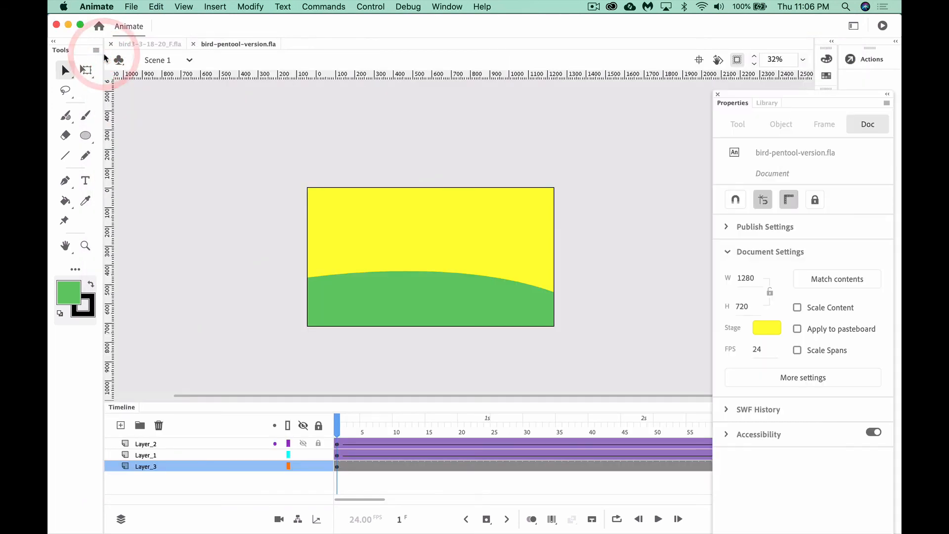